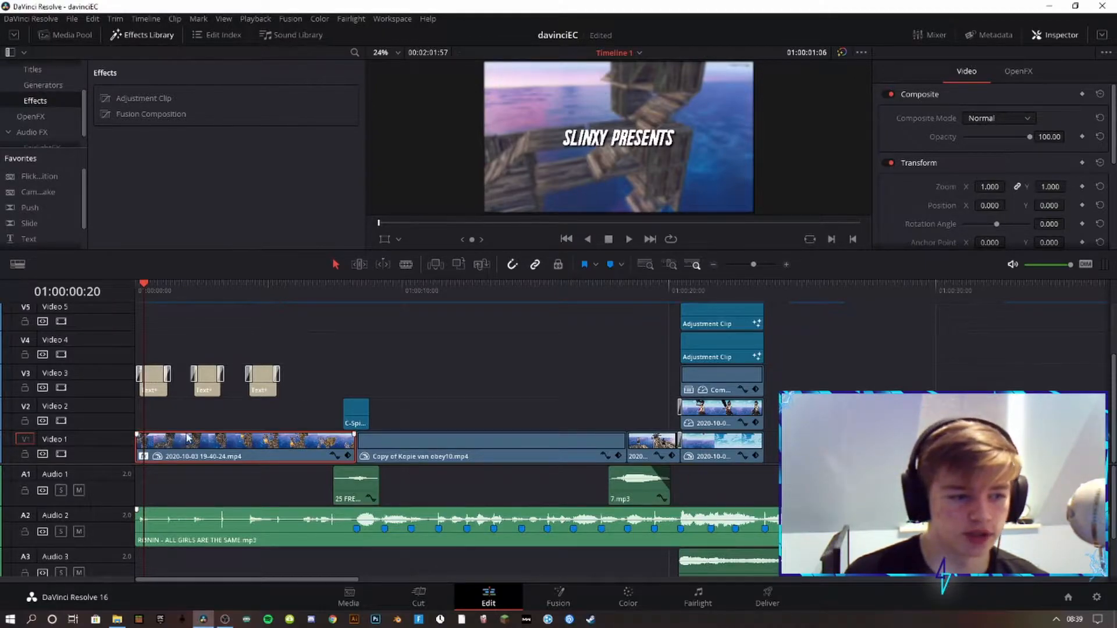
# Play the opening title sequence from the start of the timeline to review the intro.
pyautogui.scroll(2, 177, 425)
pyautogui.scroll(-2, 178, 424)
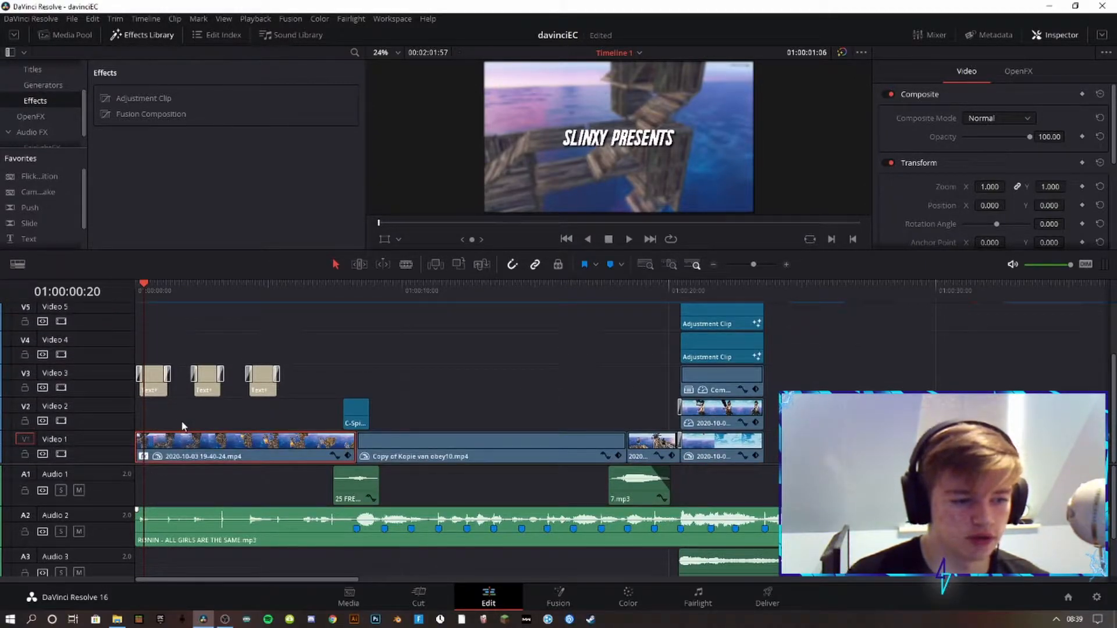
pyautogui.click(138, 288)
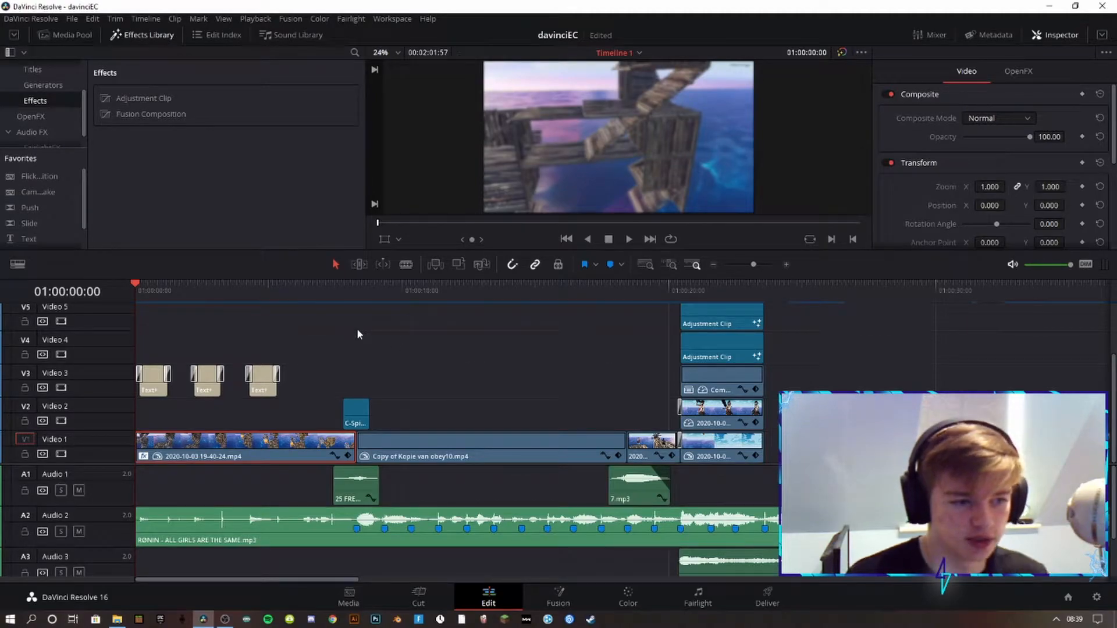
pyautogui.moveTo(174, 284); pyautogui.dragTo(122, 283)
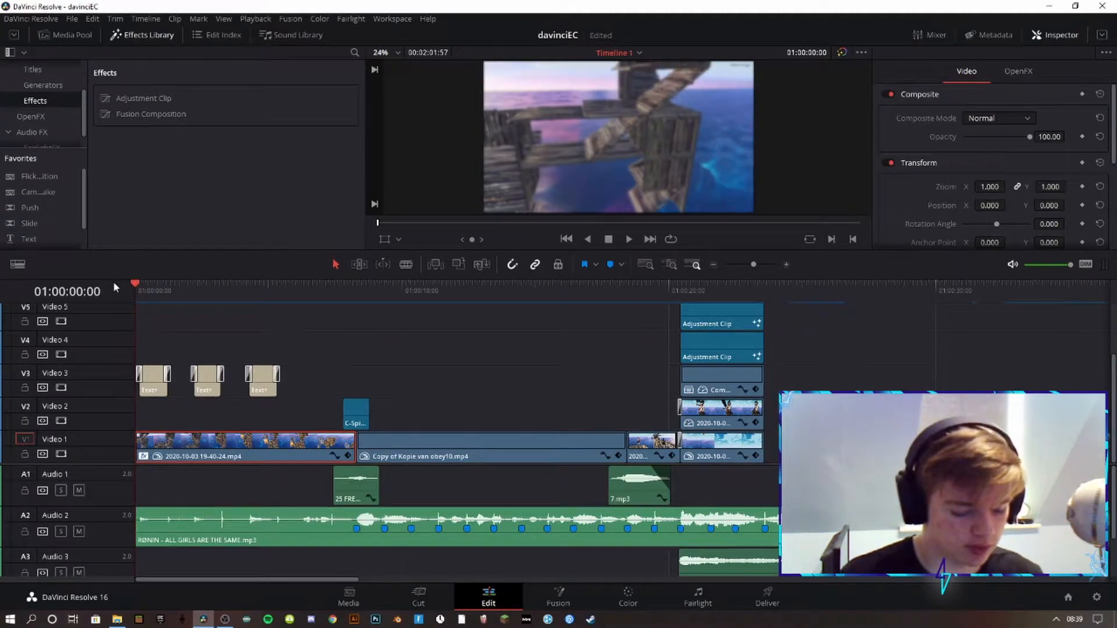
pyautogui.press('space')
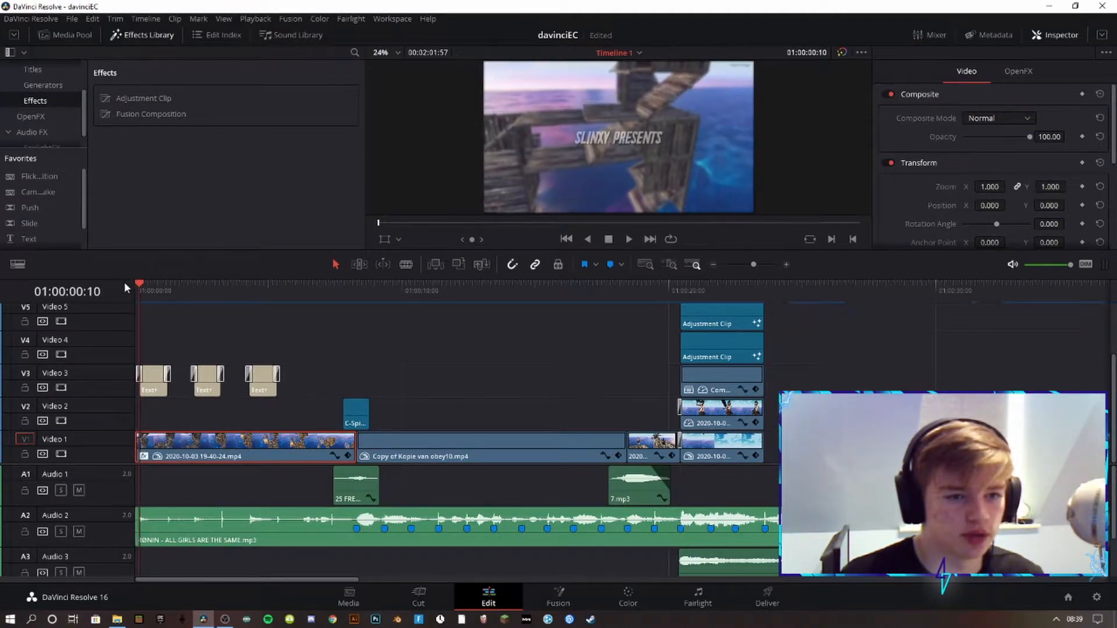
pyautogui.press('Left')
pyautogui.press('Left')
pyautogui.press('Left')
pyautogui.press('Left')
pyautogui.press('Left')
pyautogui.press('Left')
pyautogui.press('Left')
pyautogui.press('Left')
pyautogui.press('Left')
pyautogui.press('Left')
pyautogui.press('Left')
pyautogui.press('Left')
pyautogui.press('Left')
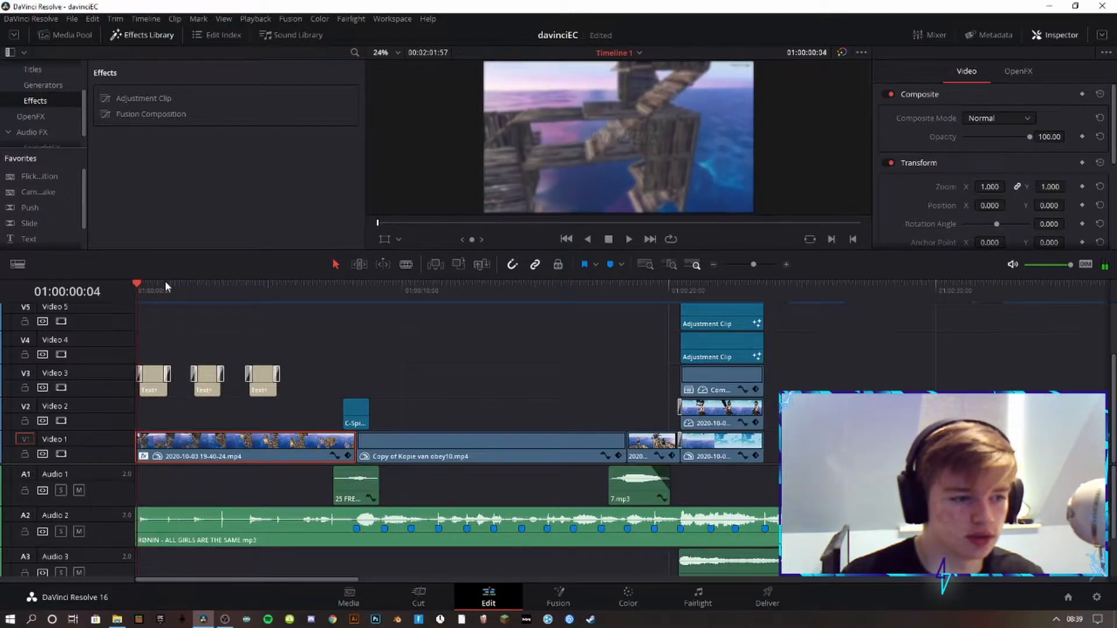
pyautogui.press('space')
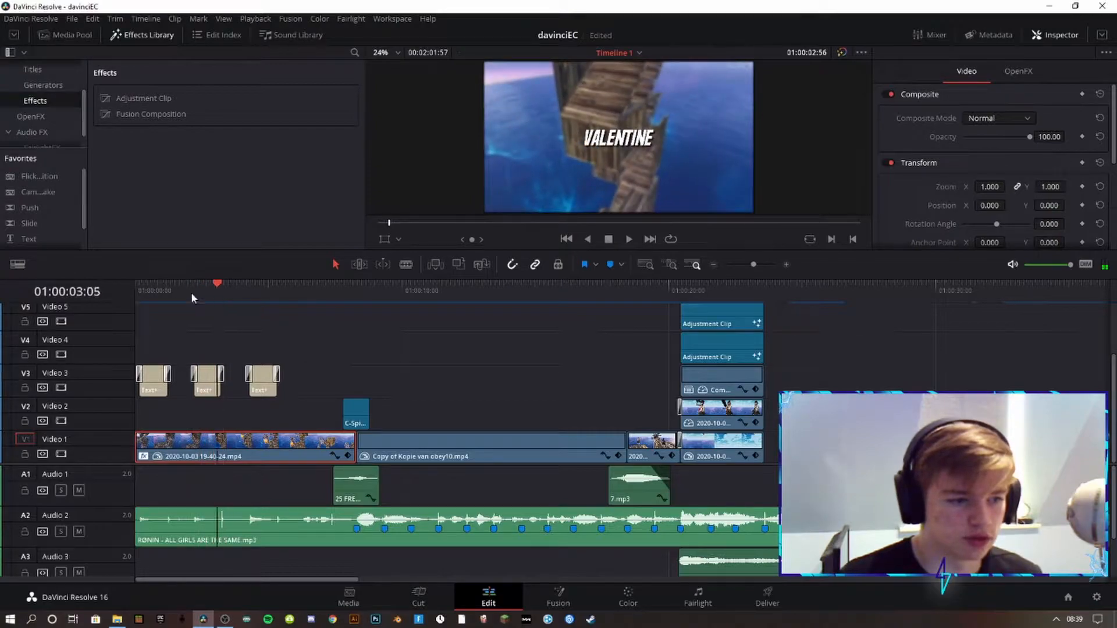
pyautogui.press('space')
pyautogui.press('Home')
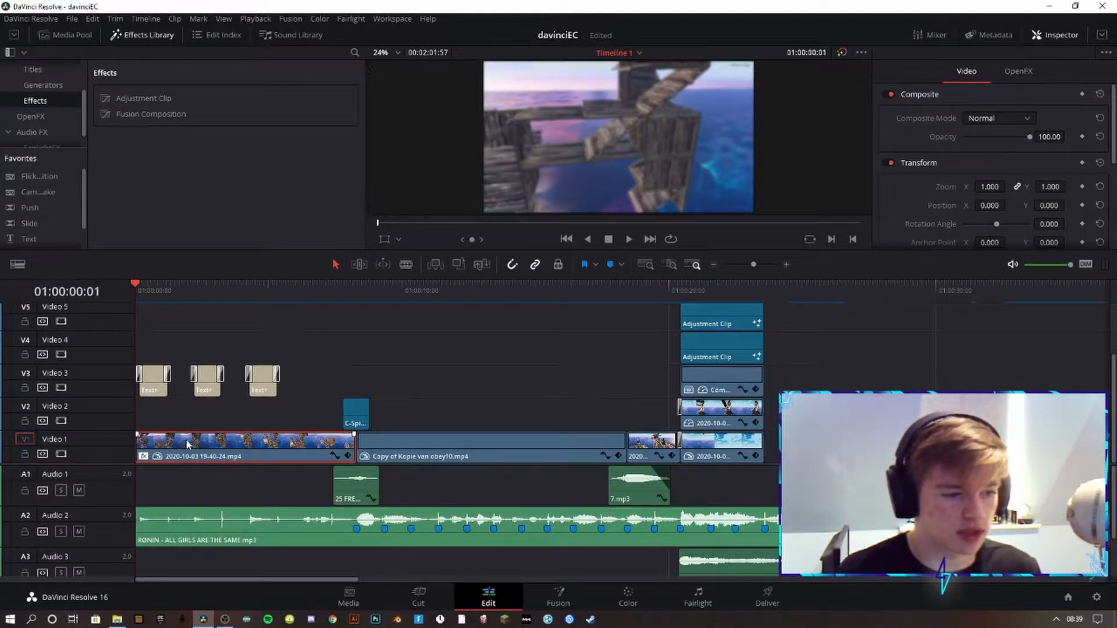
# Show the retime curve of the first Video 1 clip and display Retime Speed on it.
pyautogui.rightClick(254, 442)
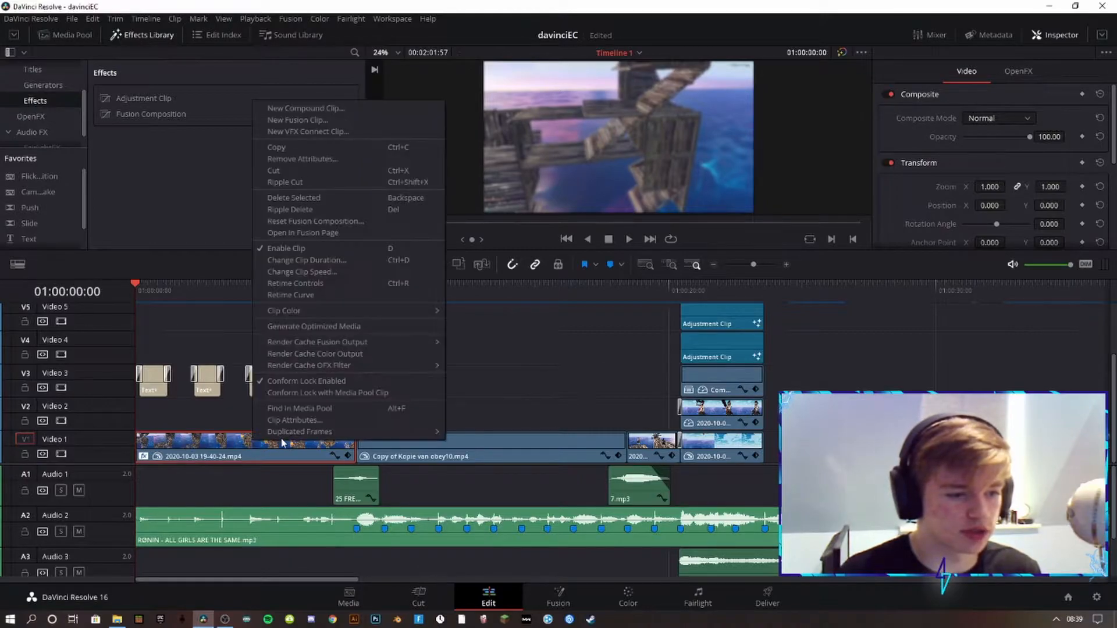
pyautogui.click(328, 295)
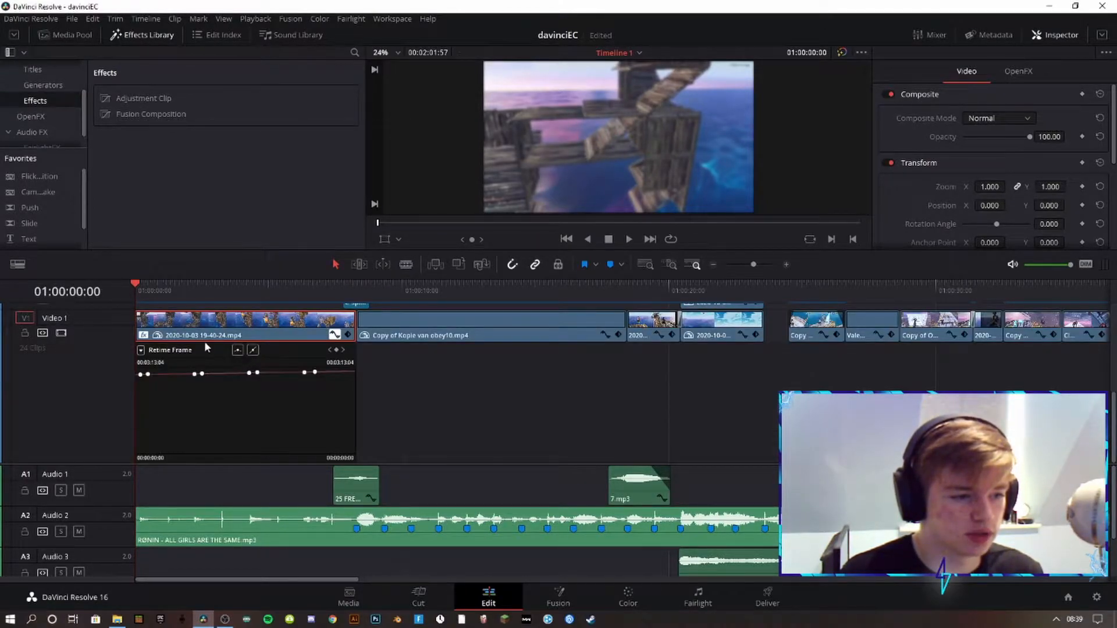
pyautogui.click(140, 350)
pyautogui.click(145, 602)
pyautogui.moveTo(157, 278); pyautogui.dragTo(155, 293)
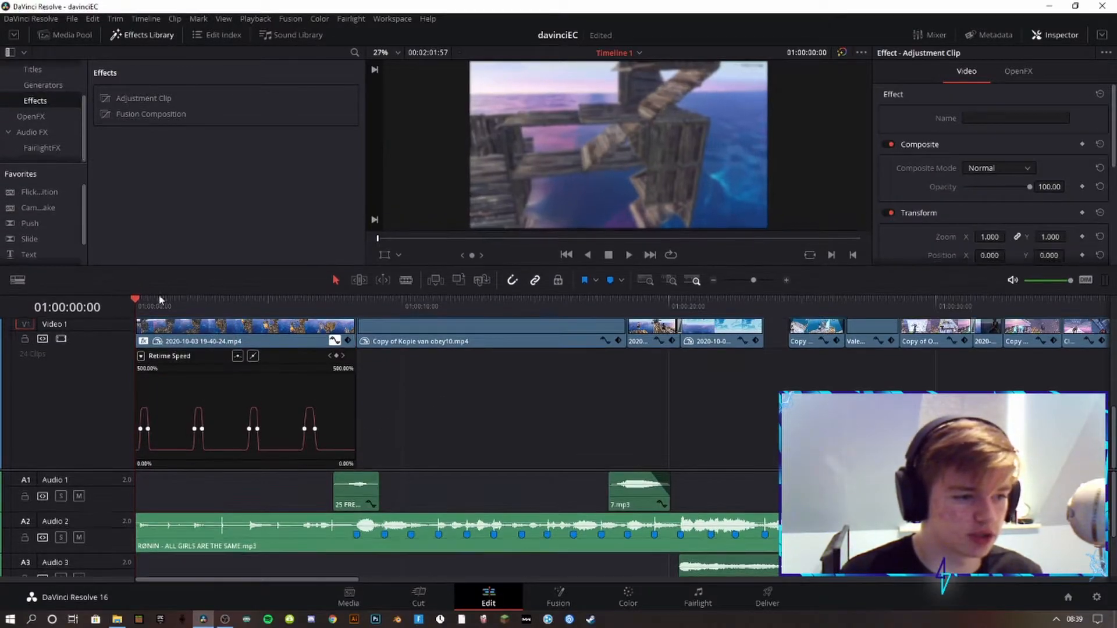
# Scrub through the speed ramps of the first clip, hide its retime curve and return to the timeline start.
pyautogui.click(145, 308)
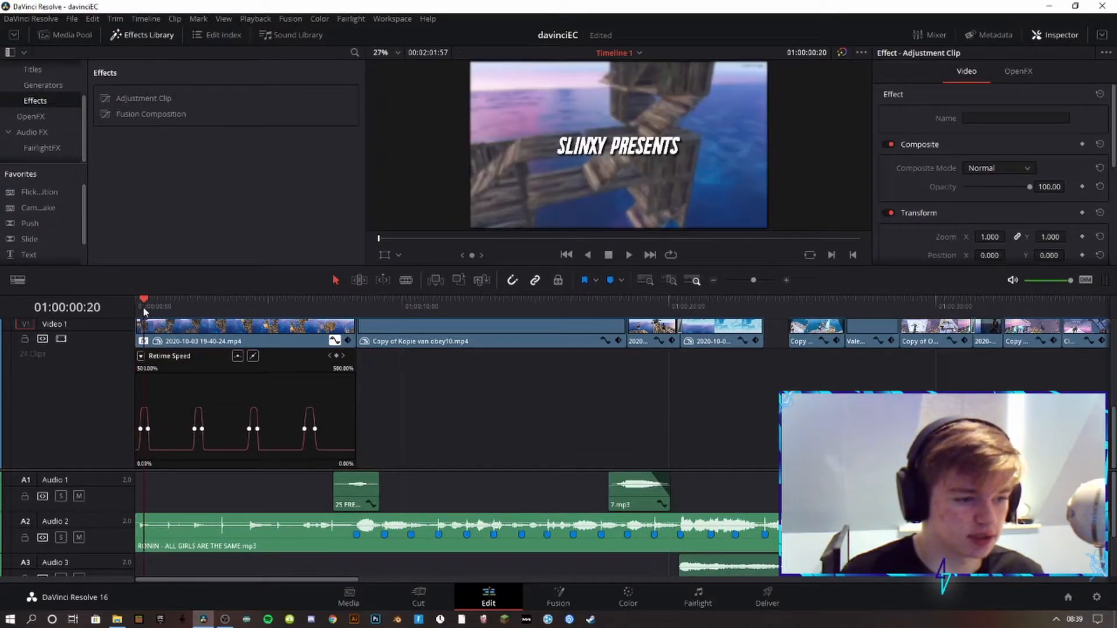
pyautogui.moveTo(157, 312); pyautogui.dragTo(334, 320)
pyautogui.press('n')
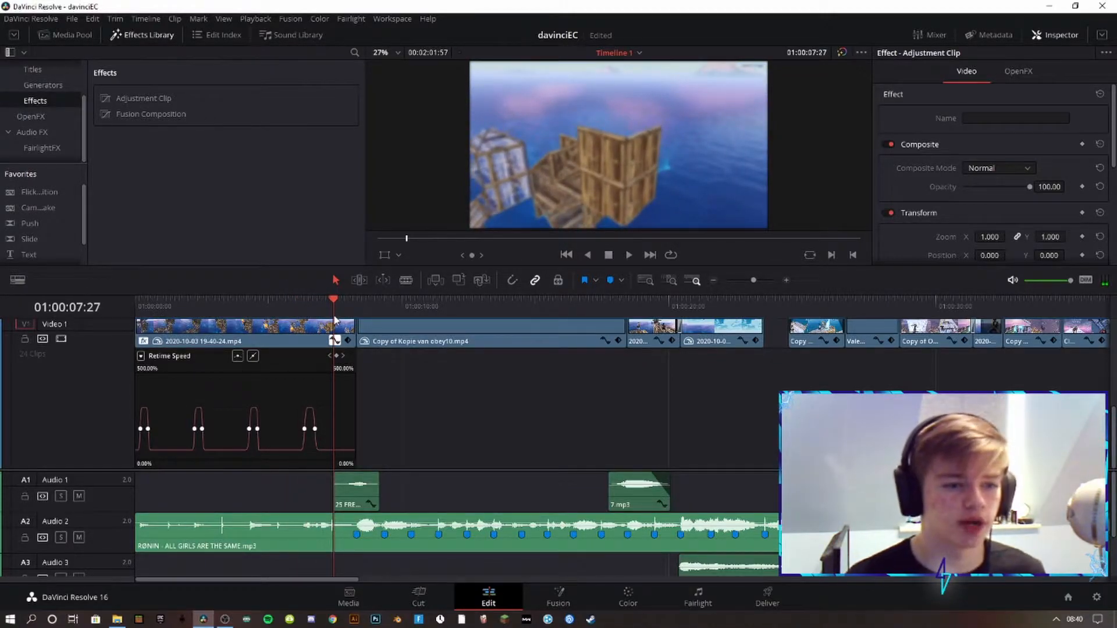
pyautogui.moveTo(295, 311); pyautogui.dragTo(228, 306)
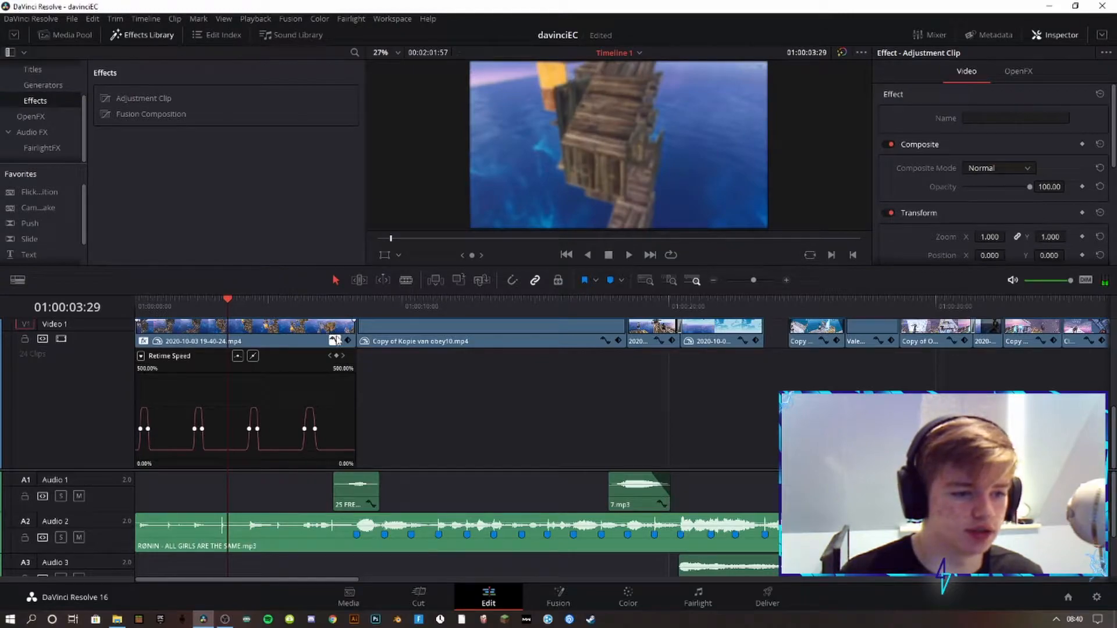
pyautogui.click(335, 341)
pyautogui.press('Home')
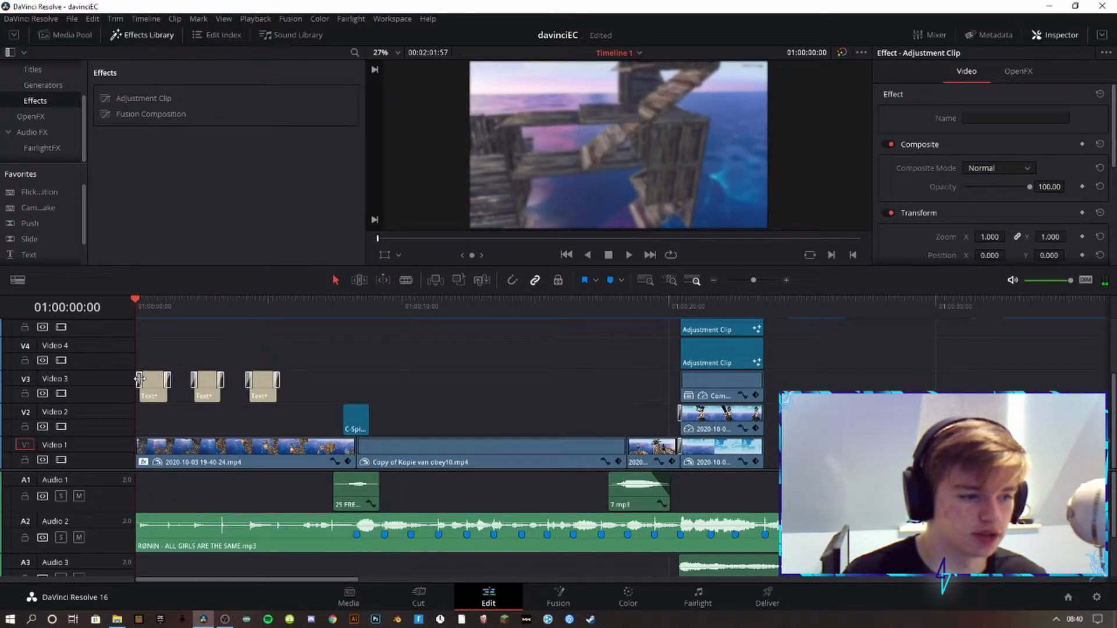
# Inspect the S_Swish3D transition at the start of the first title and play the intro titles.
pyautogui.click(169, 389)
pyautogui.scroll(5, 174, 392)
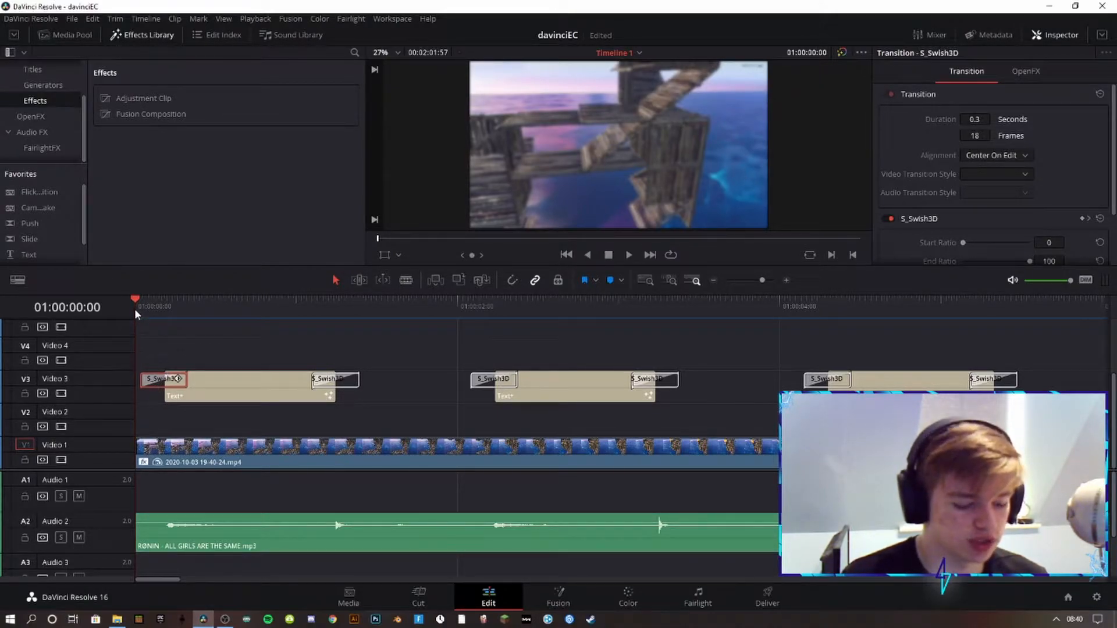
pyautogui.press('space')
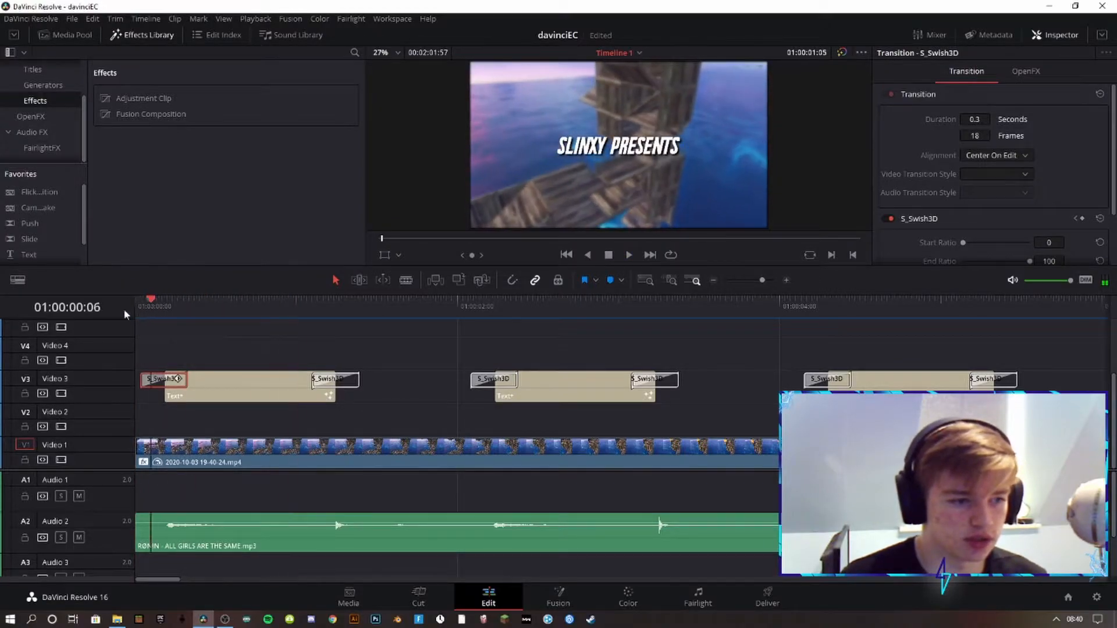
pyautogui.press('Home')
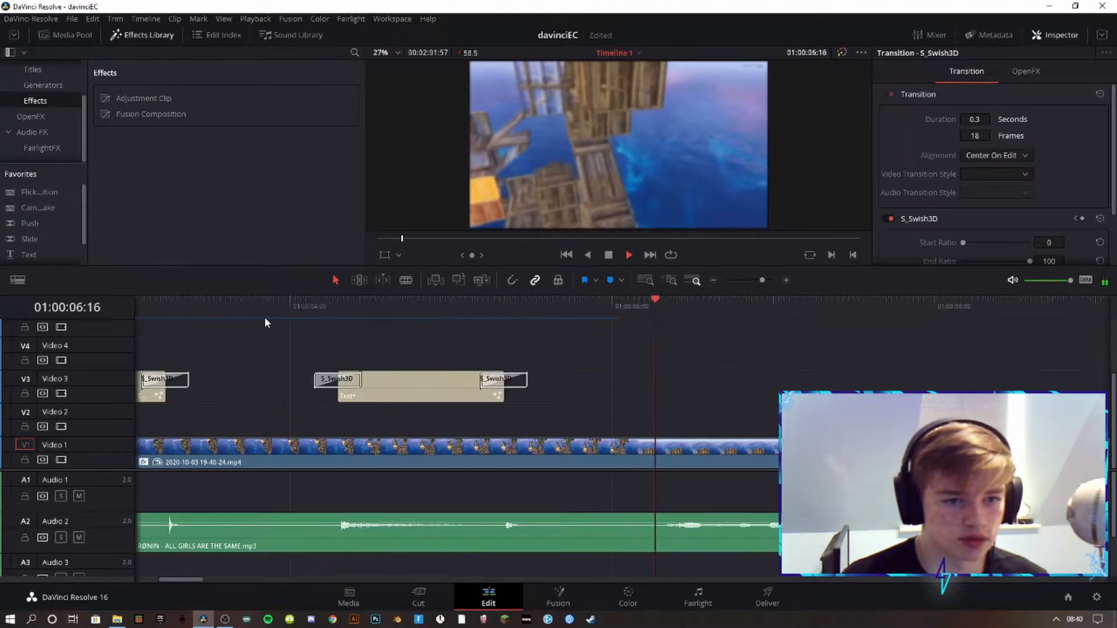
pyautogui.press('space')
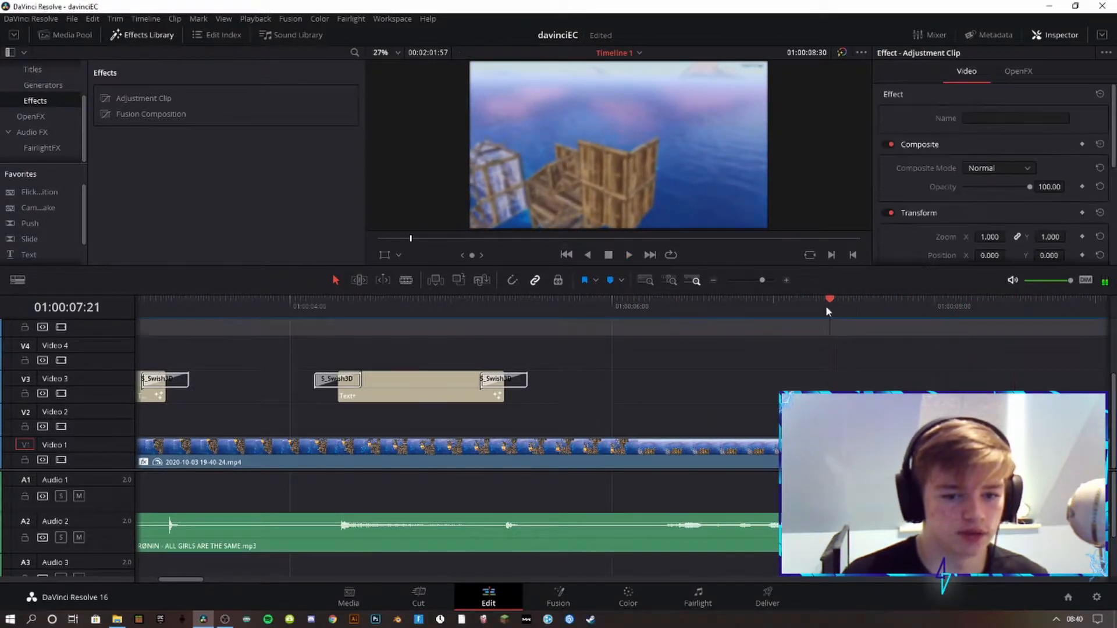
# Scrub across the C-Spin BR AntiClockwise effect covering the cut between the first two Video 1 clips.
pyautogui.moveTo(828, 307)
pyautogui.mouseDown()
pyautogui.moveTo(813, 308)
pyautogui.moveTo(831, 310)
pyautogui.mouseUp()
pyautogui.hscroll(5, 535, 486)
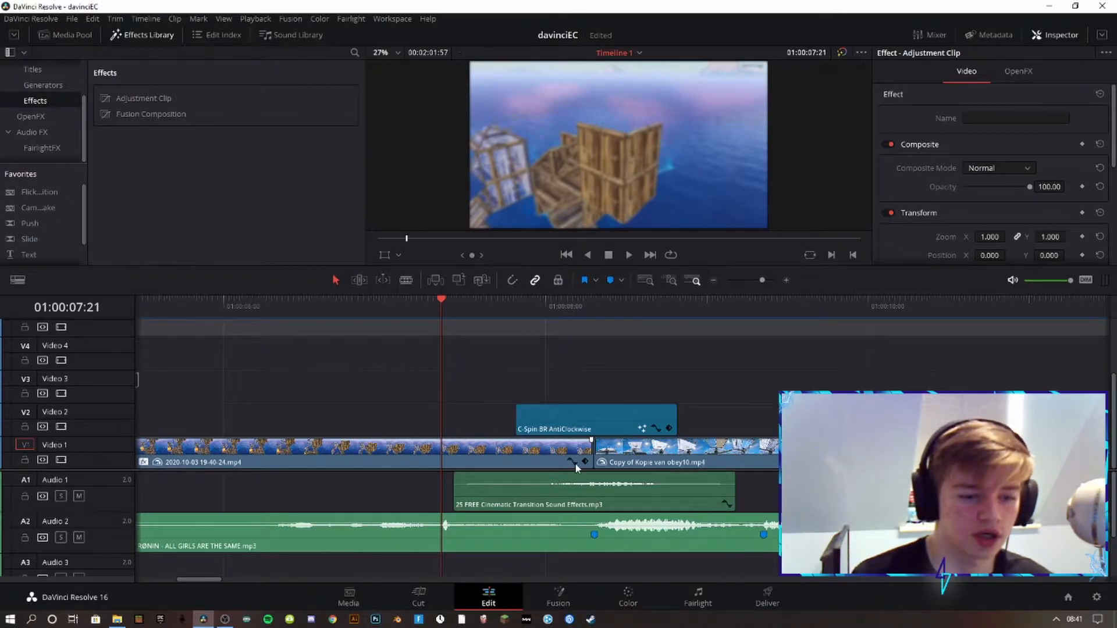
pyautogui.moveTo(444, 301); pyautogui.dragTo(711, 317)
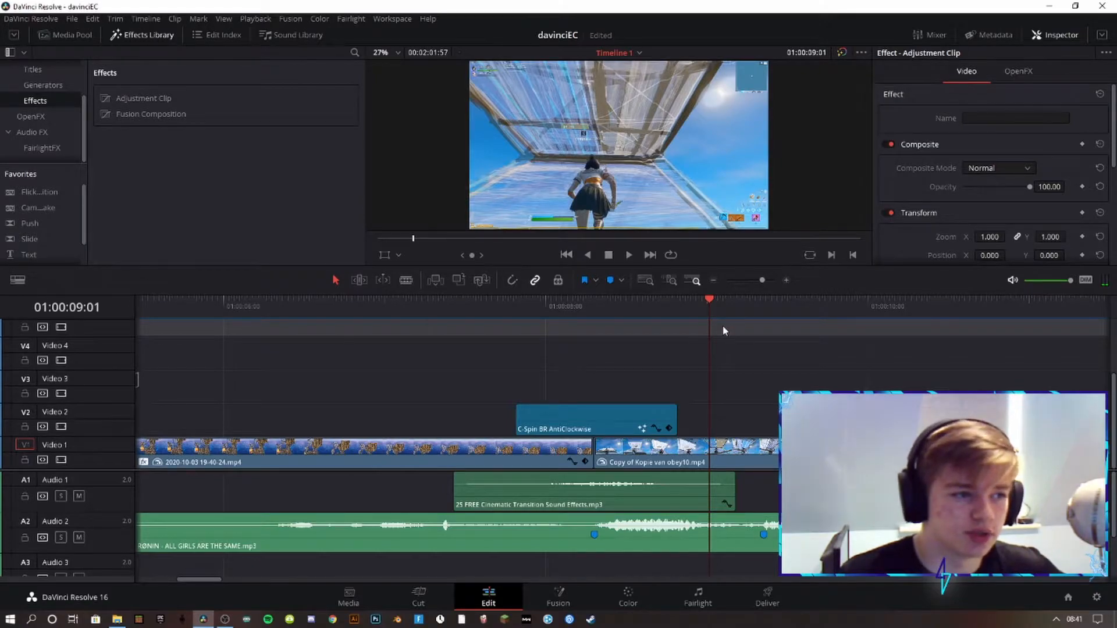
# Open the 60fps transitions folder in the media pool's power bins and show its Film Roll presets.
pyautogui.click(47, 35)
pyautogui.click(30, 165)
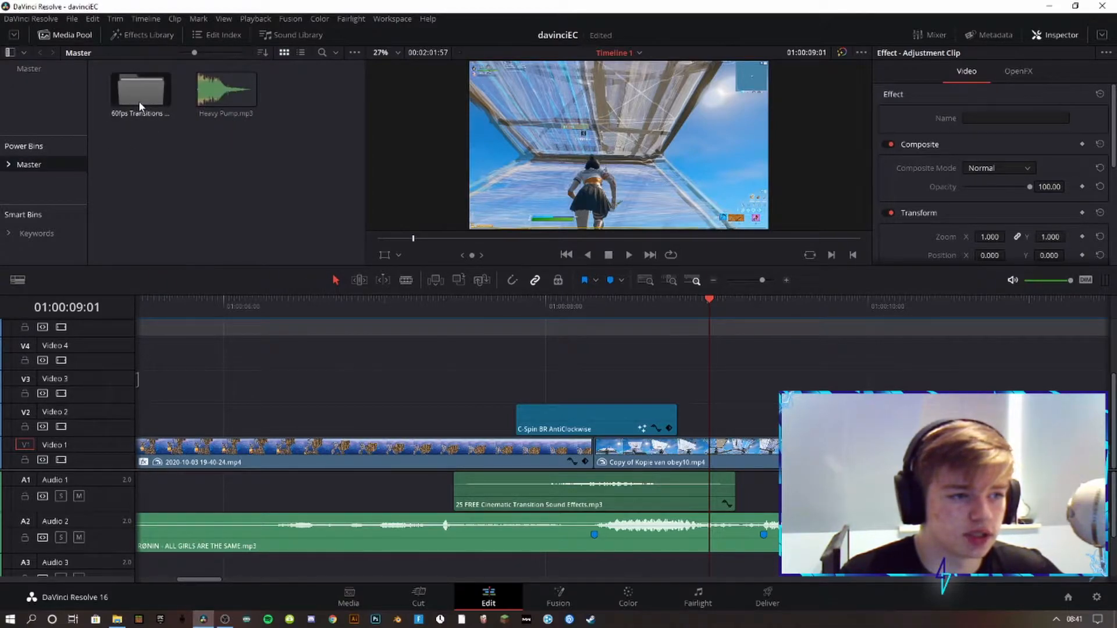
pyautogui.doubleClick(138, 100)
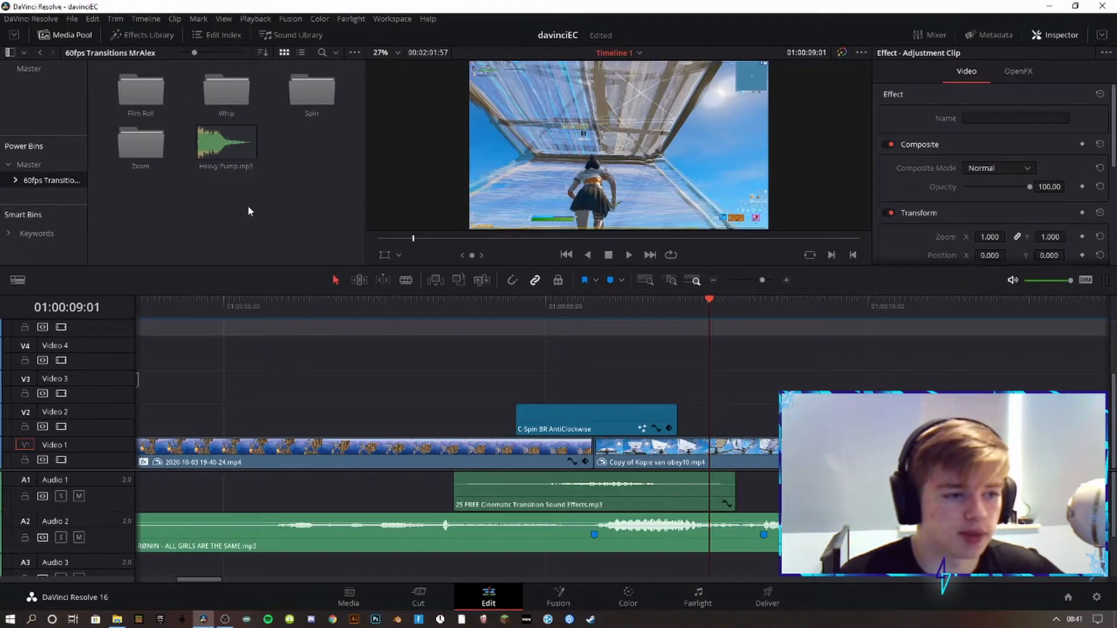
pyautogui.doubleClick(142, 100)
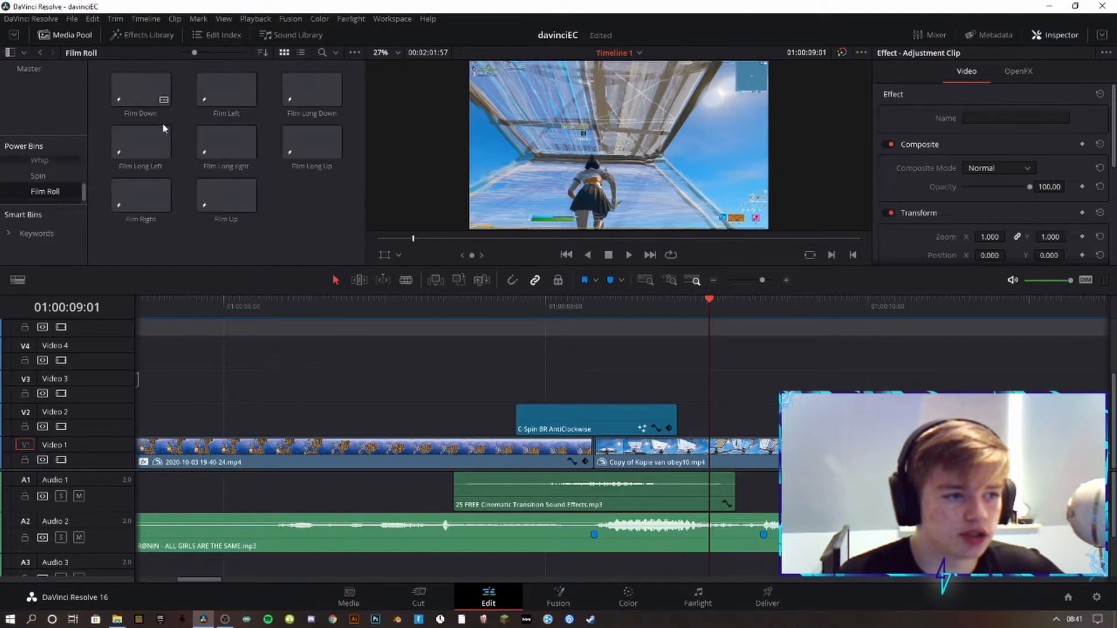
# Browse the Spin, Zoom and Film Roll transition bins and return to the 60fps transitions folder.
pyautogui.click(37, 177)
pyautogui.click(235, 249)
pyautogui.scroll(-1, 241, 233)
pyautogui.scroll(1, 200, 233)
pyautogui.scroll(2, 33, 160)
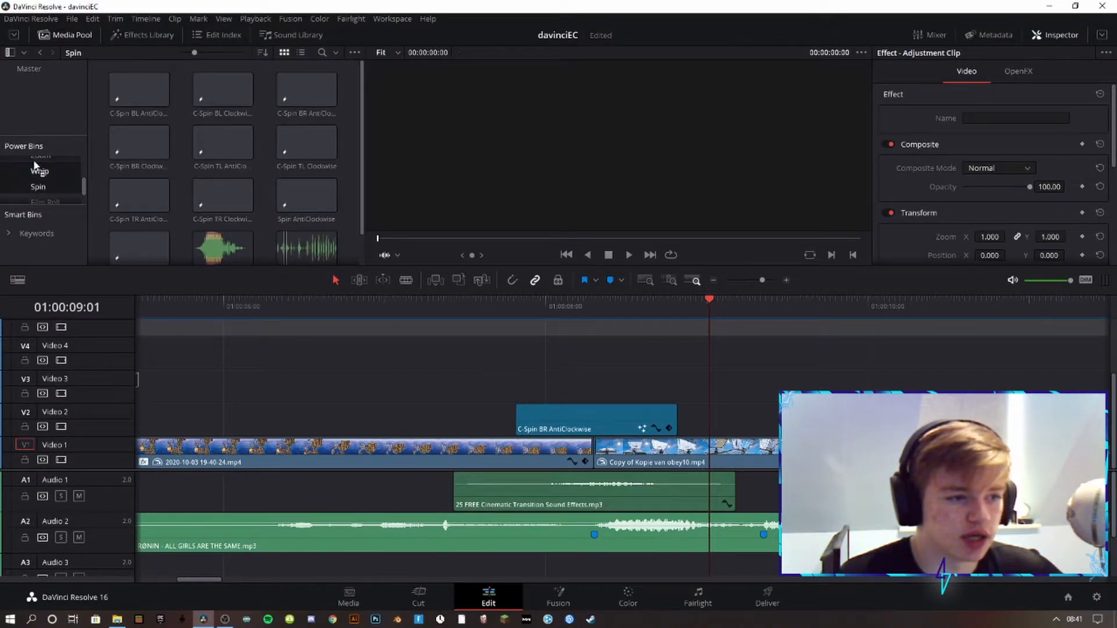
pyautogui.click(36, 167)
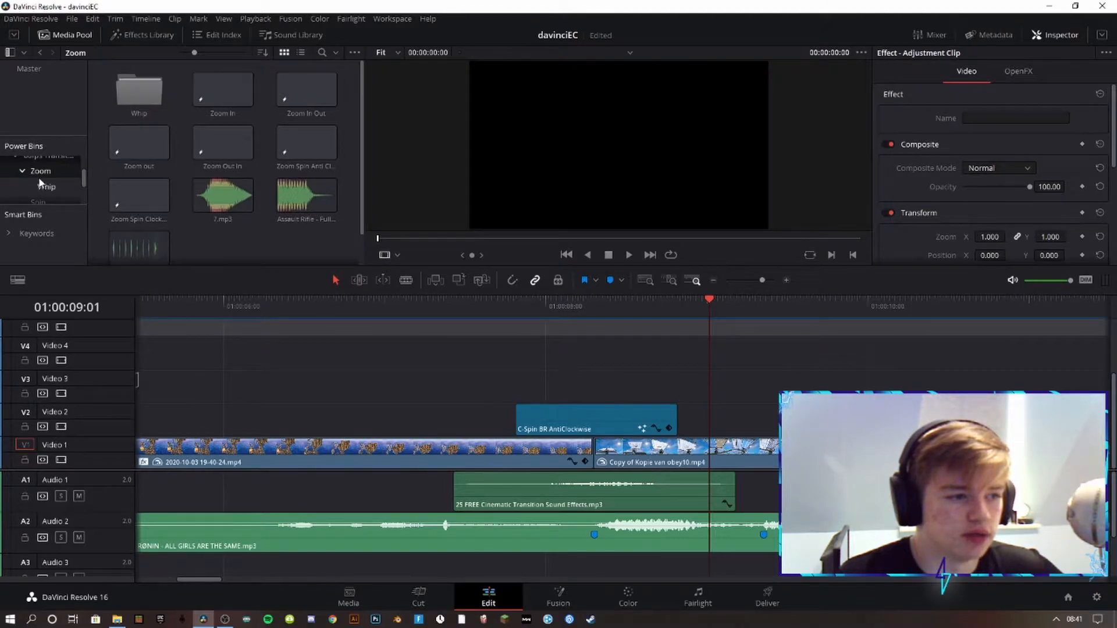
pyautogui.scroll(-1, 40, 185)
pyautogui.click(47, 187)
pyautogui.scroll(2, 50, 185)
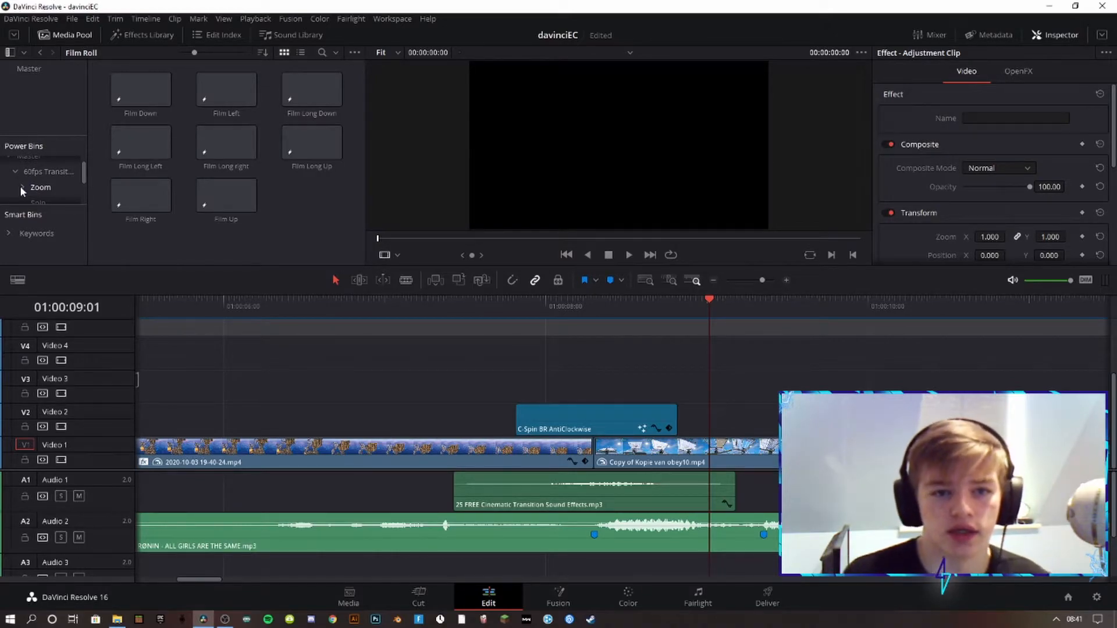
pyautogui.click(39, 173)
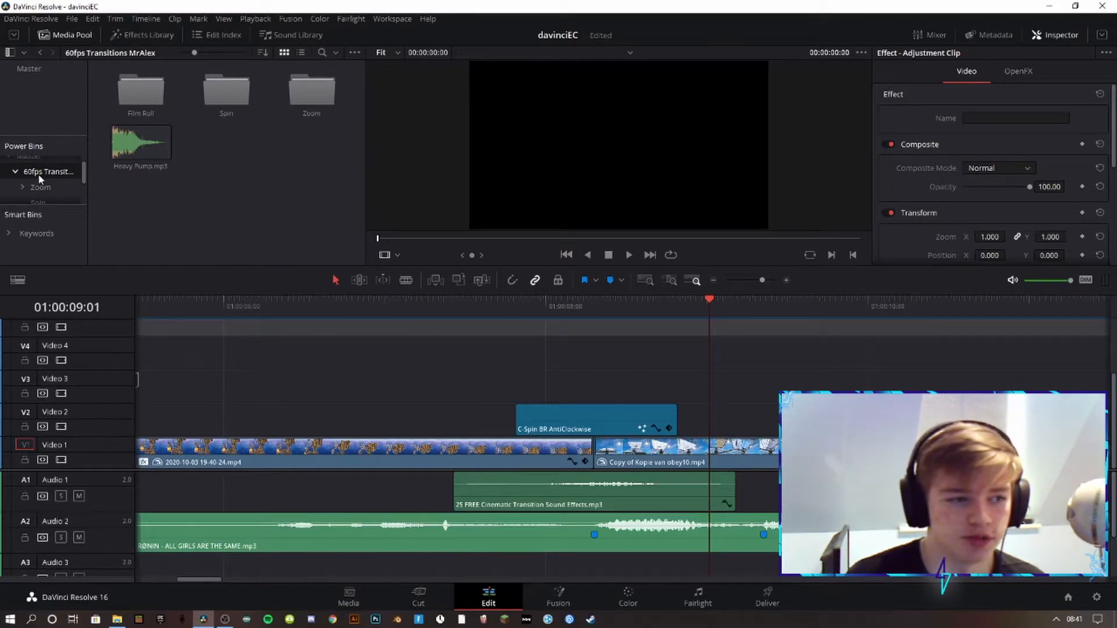
# Show the retime curve of the second Video 1 clip, Copy of Kopie van obey10.mp4, and display Retime Speed.
pyautogui.moveTo(516, 303); pyautogui.dragTo(751, 315)
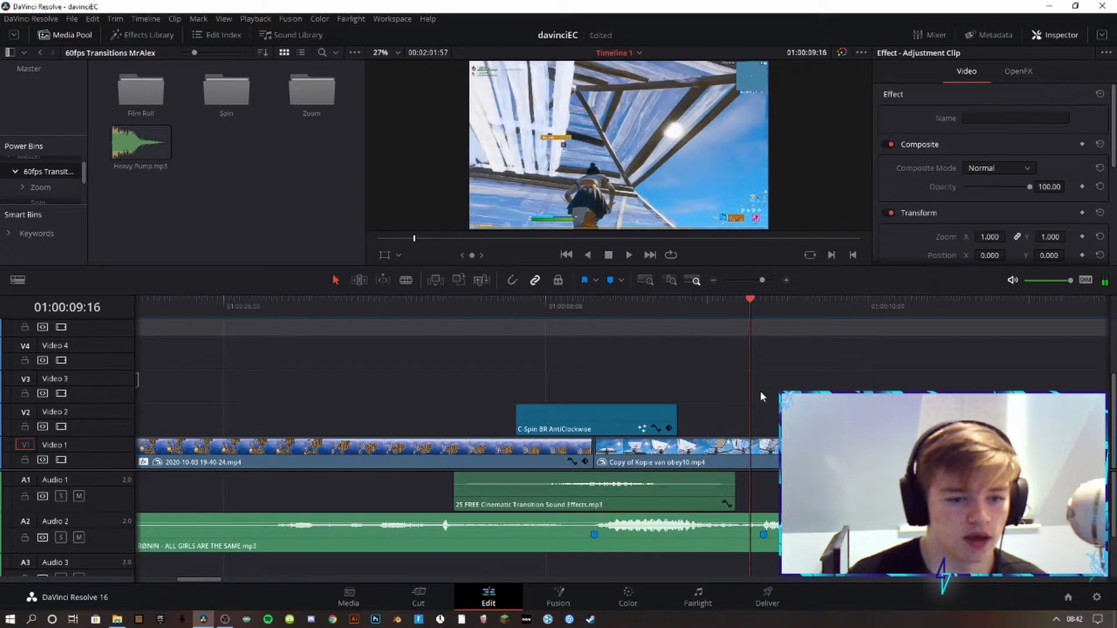
pyautogui.rightClick(779, 452)
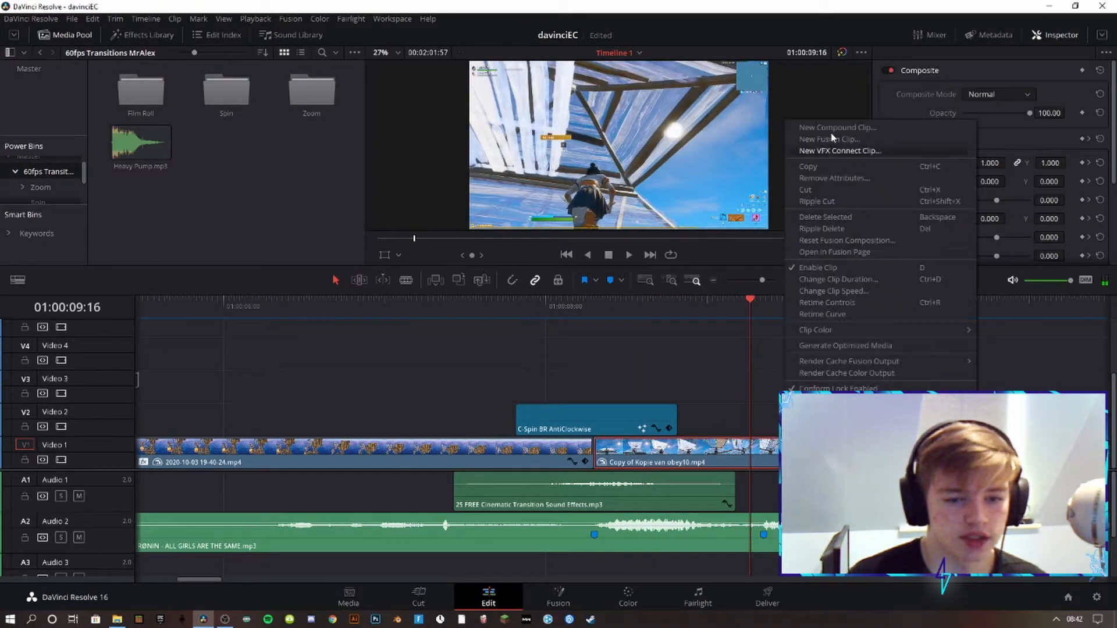
pyautogui.click(851, 313)
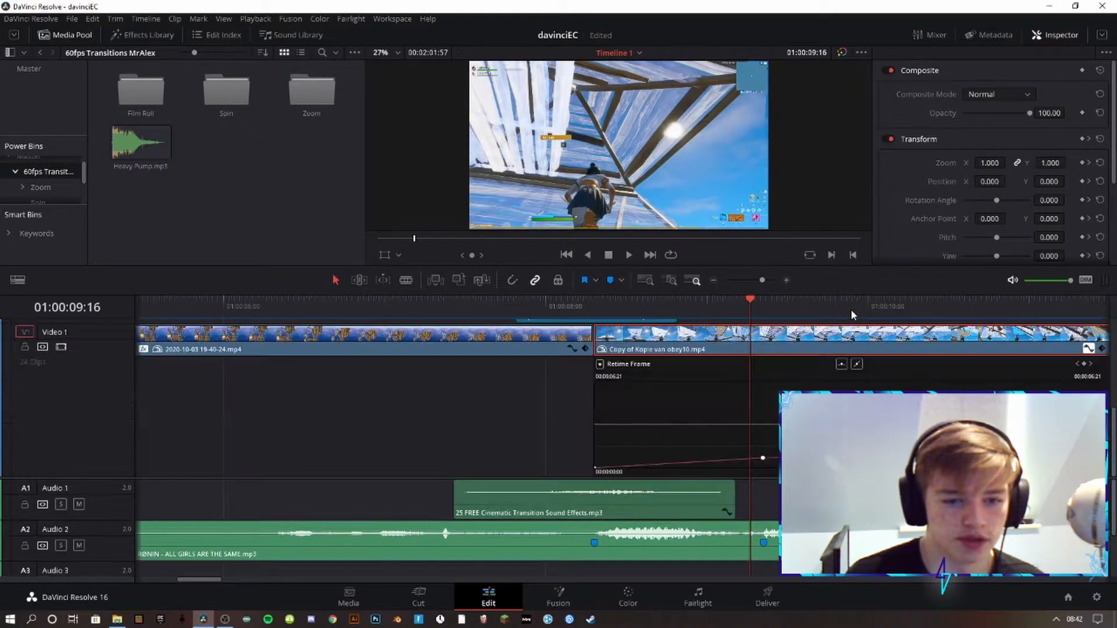
pyautogui.click(599, 364)
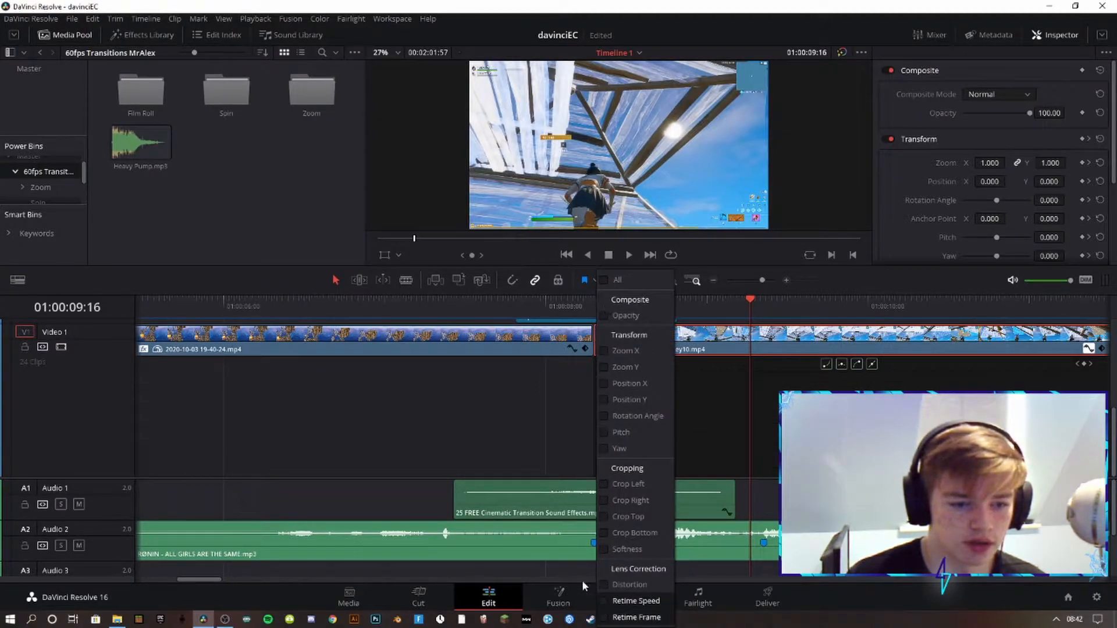
pyautogui.click(603, 602)
# Scrub along the second clip to examine how its speed ramps line up with the music markers.
pyautogui.moveTo(602, 314); pyautogui.dragTo(940, 325)
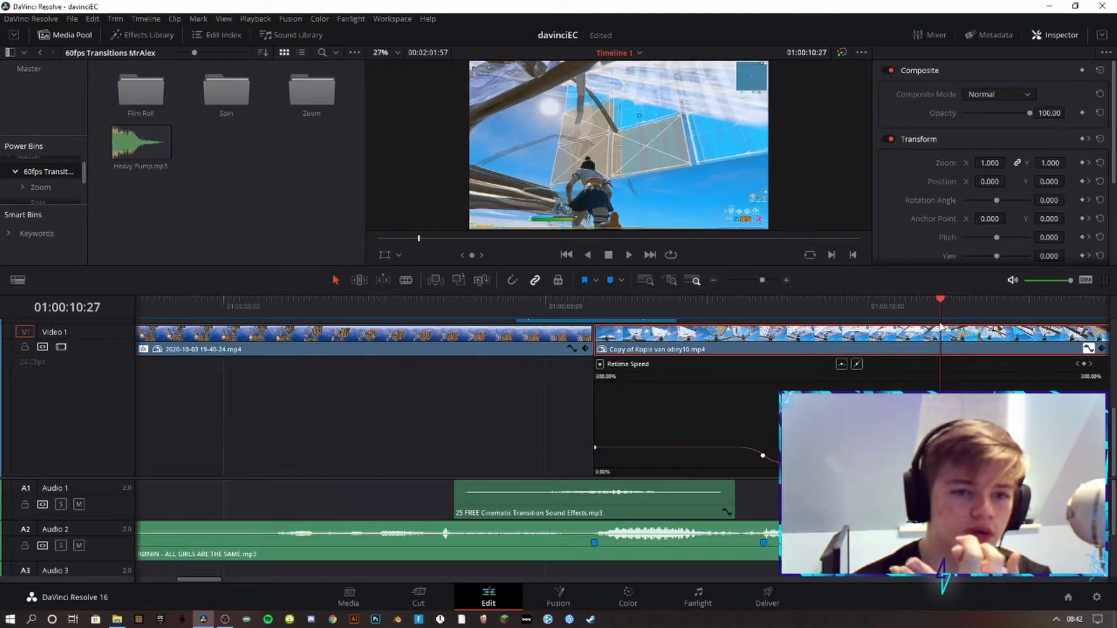
pyautogui.hscroll(5, 875, 372)
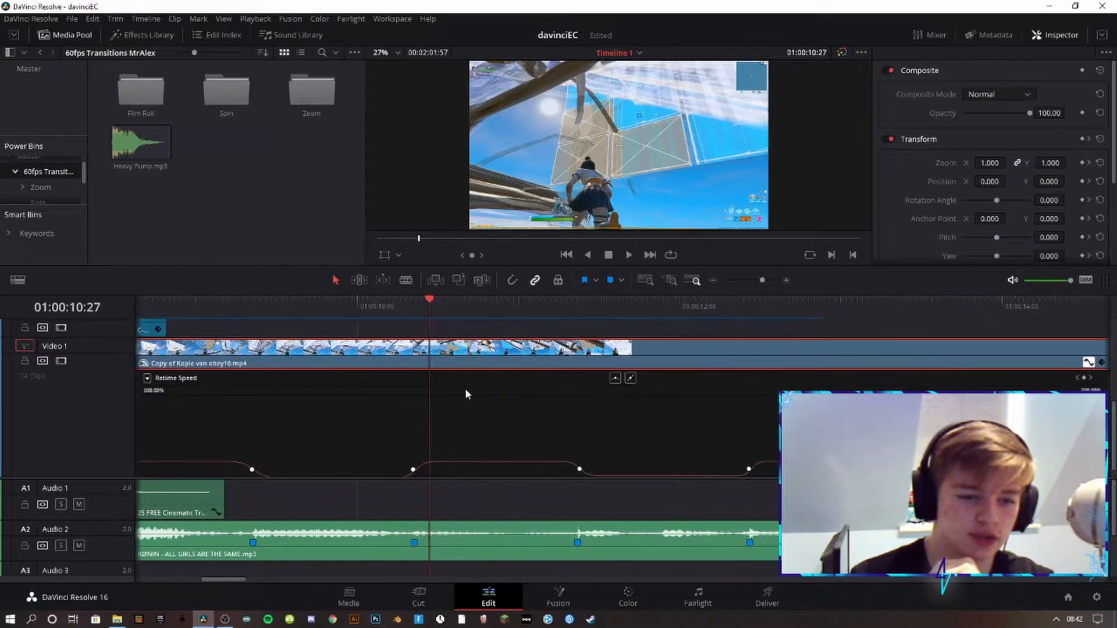
pyautogui.moveTo(200, 308); pyautogui.dragTo(864, 360)
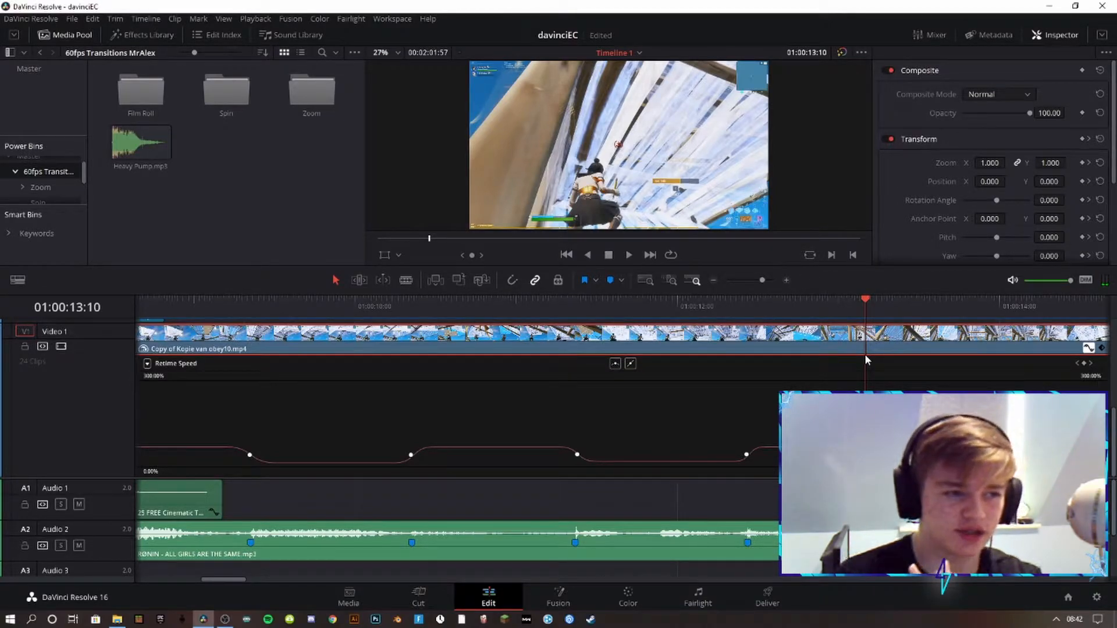
pyautogui.moveTo(218, 303); pyautogui.dragTo(229, 332)
pyautogui.click(277, 306)
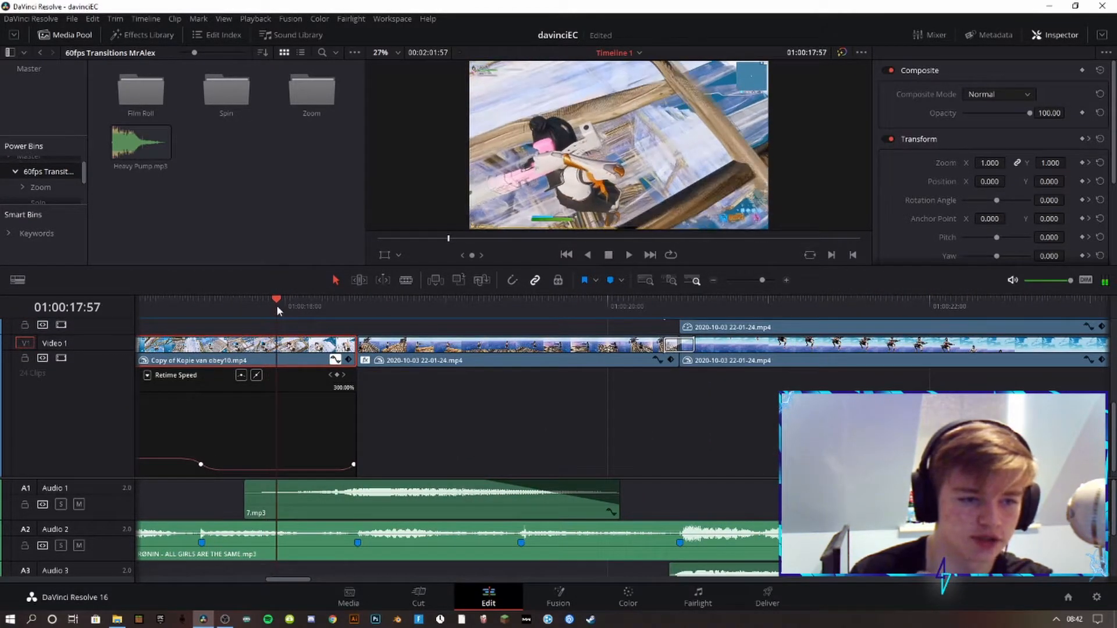
# Step through the end of Copy of Kopie van obey10.mp4 to examine the Transform zoom keyframes leading into the next clip.
pyautogui.moveTo(277, 305); pyautogui.dragTo(305, 316)
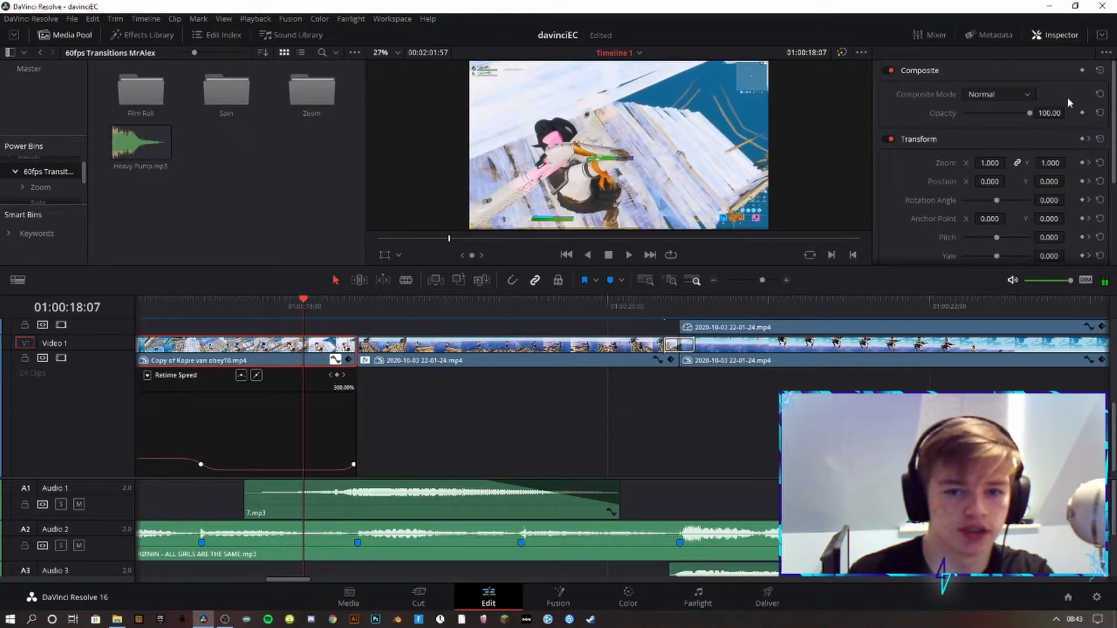
pyautogui.click(1083, 139)
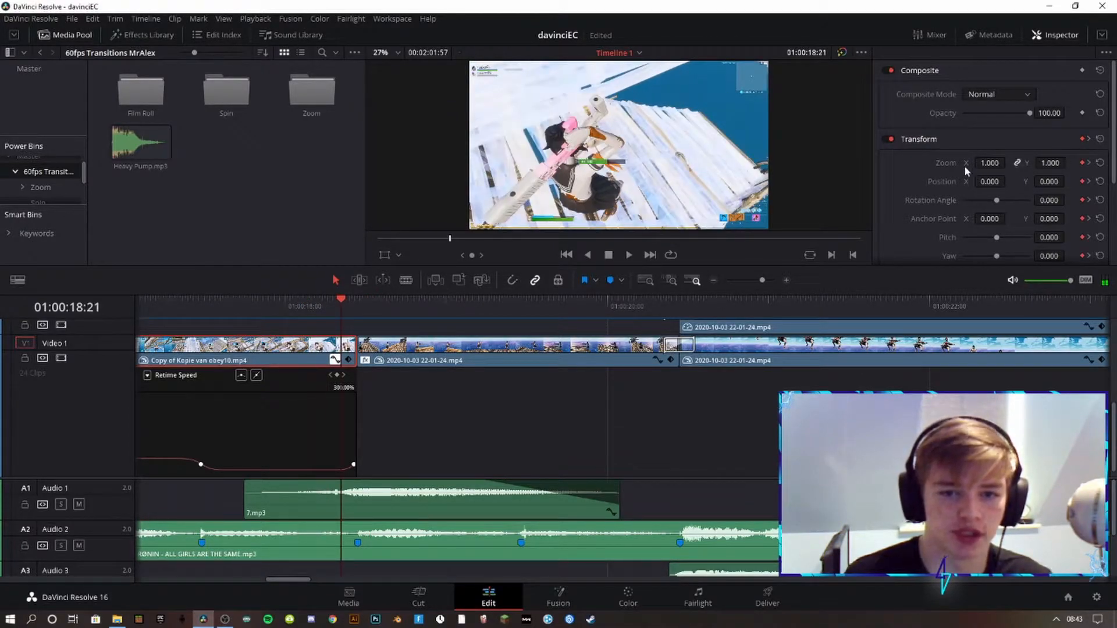
pyautogui.press('Right')
pyautogui.press('Right')
pyautogui.press('Right')
pyautogui.press('Right')
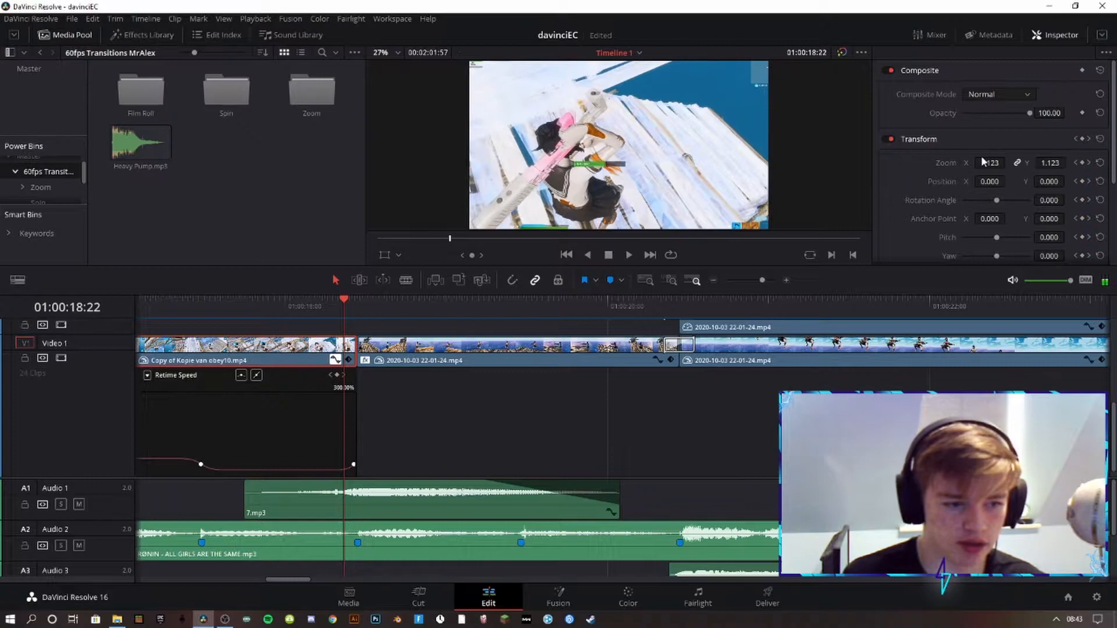
pyautogui.press('Right')
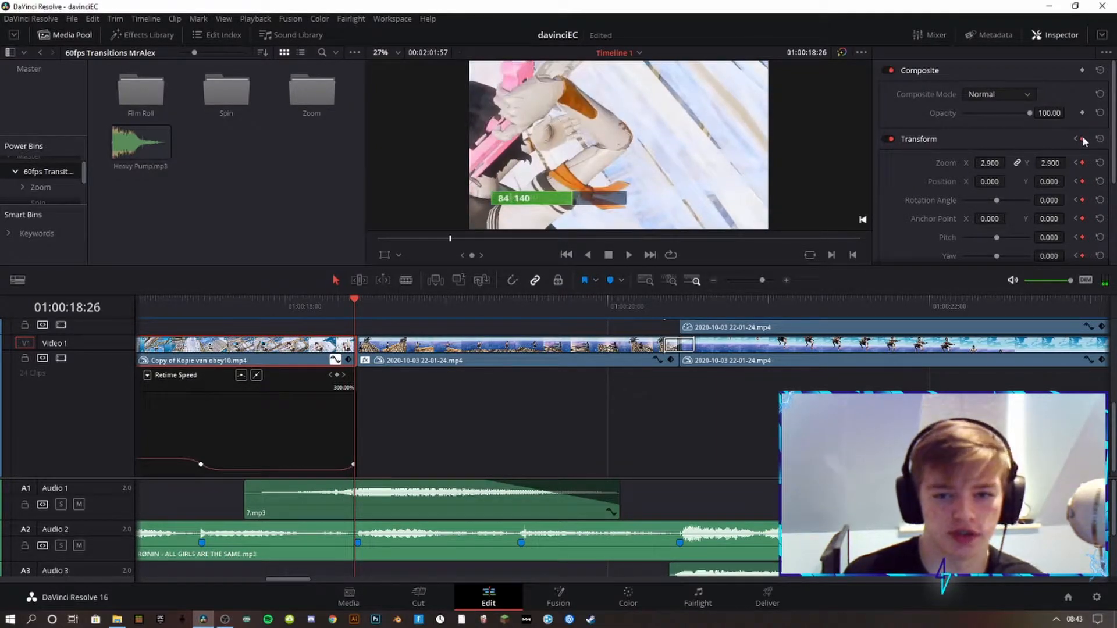
pyautogui.press('Right')
pyautogui.press('Right')
pyautogui.press('Right')
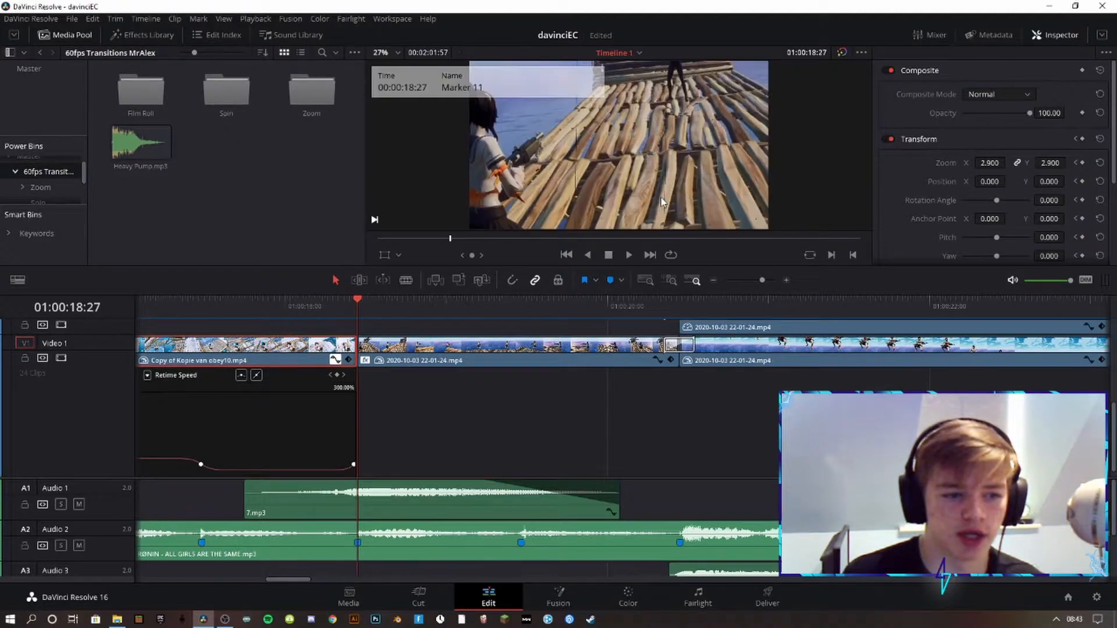
pyautogui.press('Right')
pyautogui.press('Right')
pyautogui.press('Right')
pyautogui.press('Right')
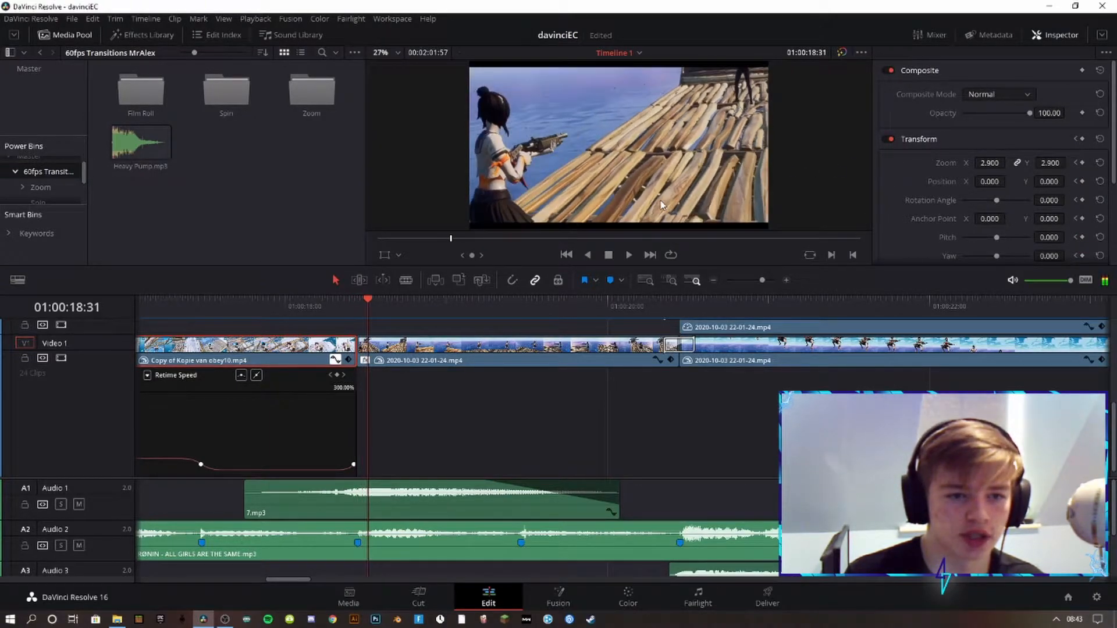
# Undo the last two changes and hide the retime curve of the Video 1 clip Copy of Kopie van obey10.mp4.
pyautogui.scroll(3, 413, 327)
pyautogui.scroll(-4, 405, 357)
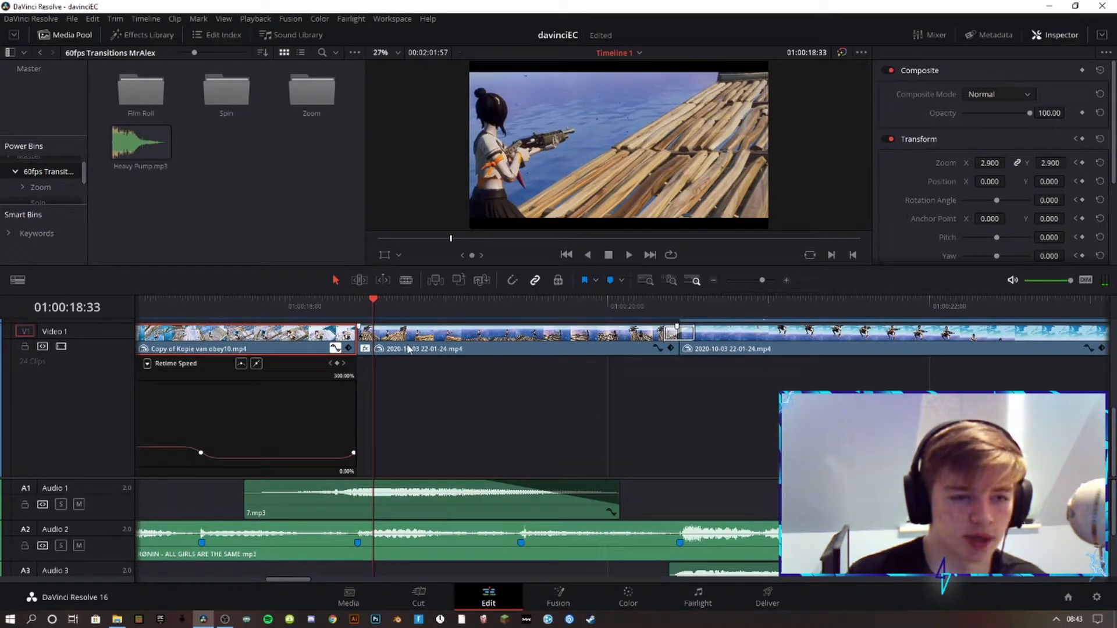
pyautogui.hotkey('ctrl', 'z')
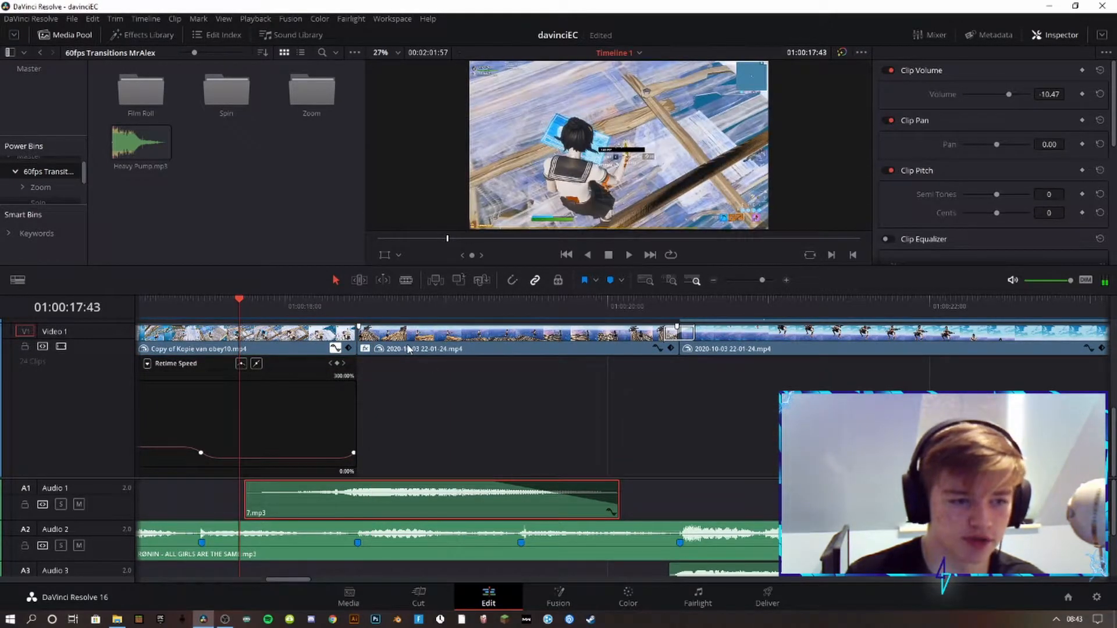
pyautogui.hotkey('ctrl', 'z')
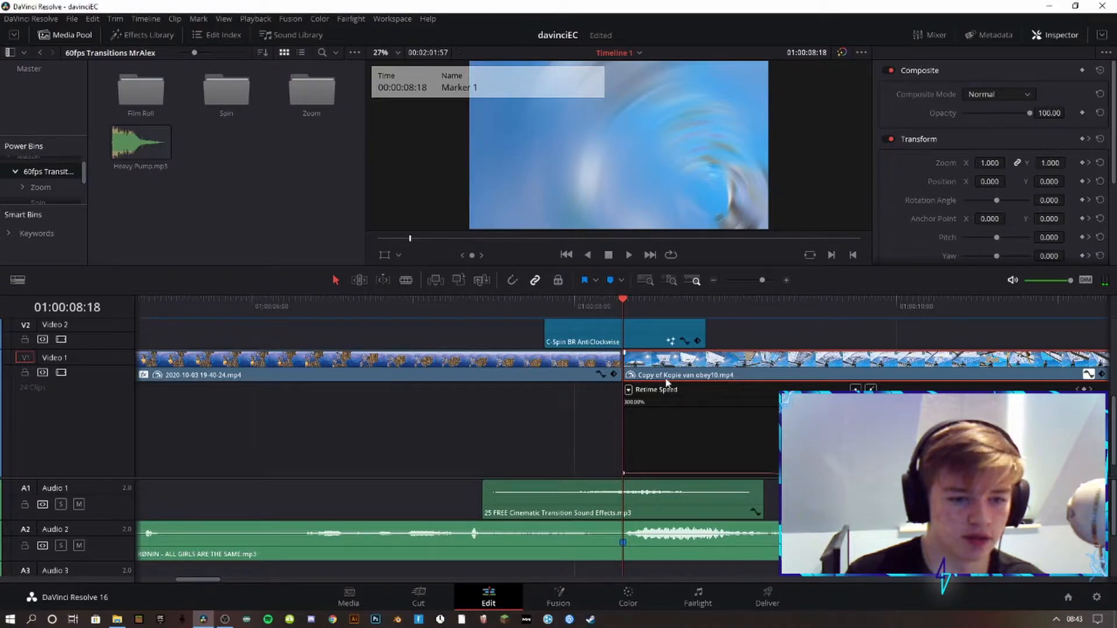
pyautogui.moveTo(499, 376); pyautogui.dragTo(275, 346)
pyautogui.moveTo(645, 356); pyautogui.dragTo(304, 357)
pyautogui.moveTo(916, 360); pyautogui.dragTo(407, 362)
pyautogui.moveTo(1070, 359); pyautogui.dragTo(743, 358)
pyautogui.moveTo(857, 356); pyautogui.dragTo(646, 350)
pyautogui.click(618, 348)
pyautogui.hscroll(5, 581, 410)
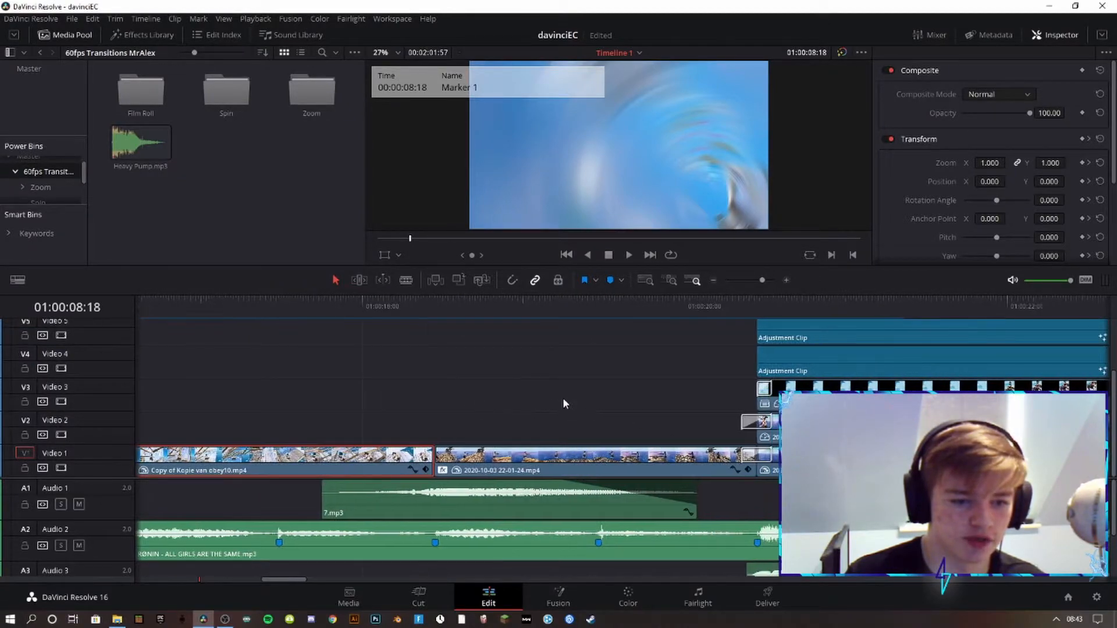
pyautogui.moveTo(408, 310); pyautogui.dragTo(414, 312)
pyautogui.press('Right')
pyautogui.press('Right')
pyautogui.press('Right')
pyautogui.press('Right')
pyautogui.press('Right')
pyautogui.press('Right')
pyautogui.press('Right')
pyautogui.press('Right')
pyautogui.press('Right')
pyautogui.press('Right')
pyautogui.press('Right')
pyautogui.press('Right')
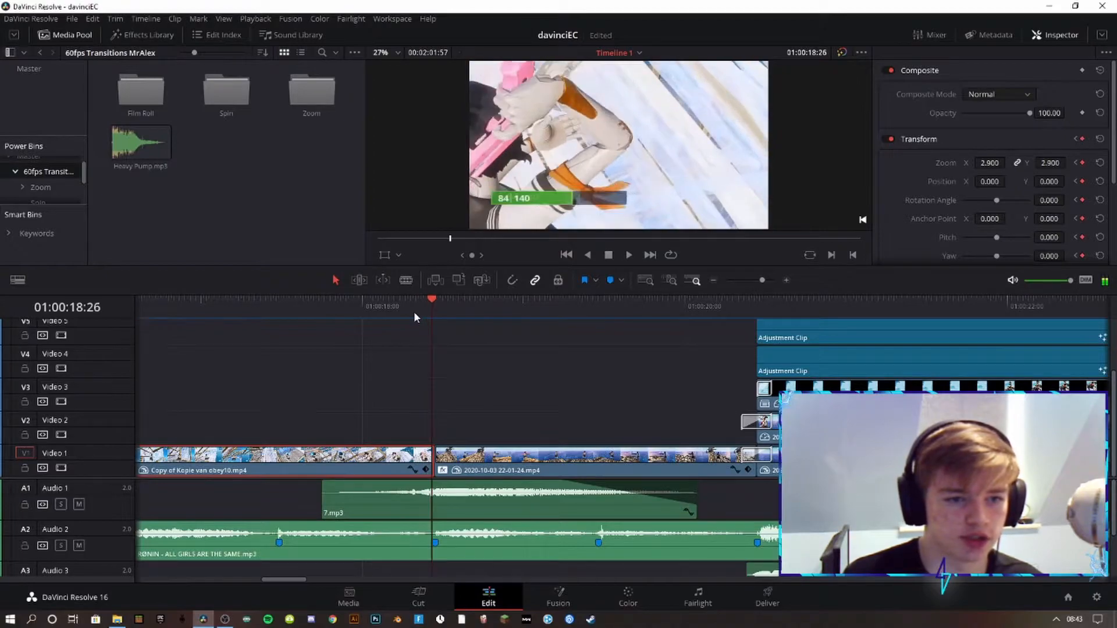
pyautogui.press('Right')
pyautogui.press('Right')
pyautogui.press('Left')
pyautogui.press('Left')
pyautogui.press('Left')
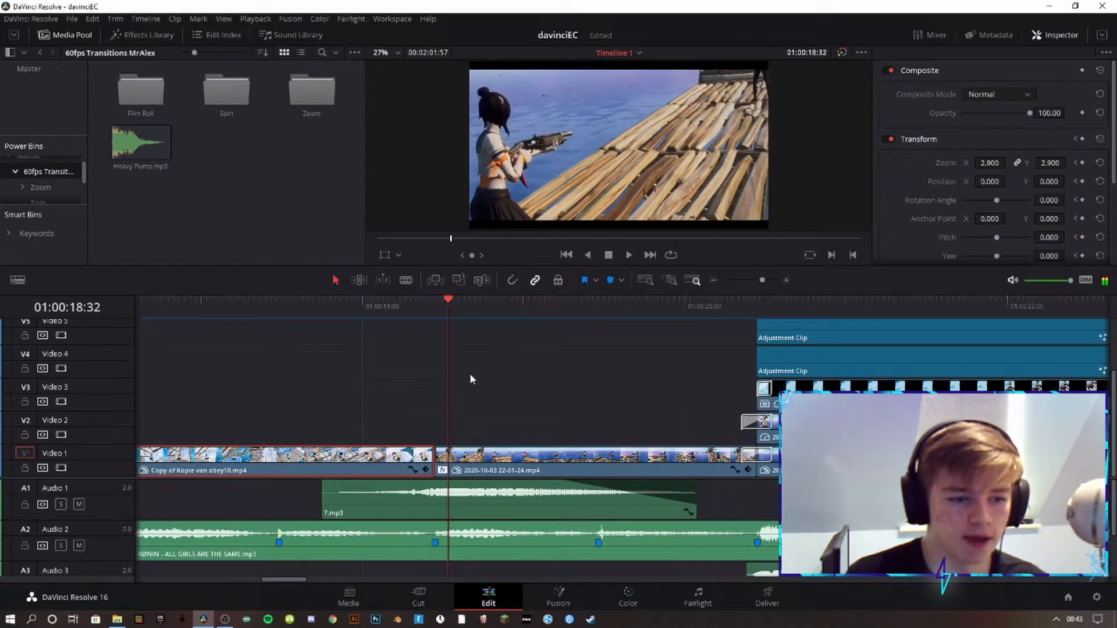
pyautogui.click(465, 452)
pyautogui.click(434, 308)
pyautogui.scroll(-3, 985, 164)
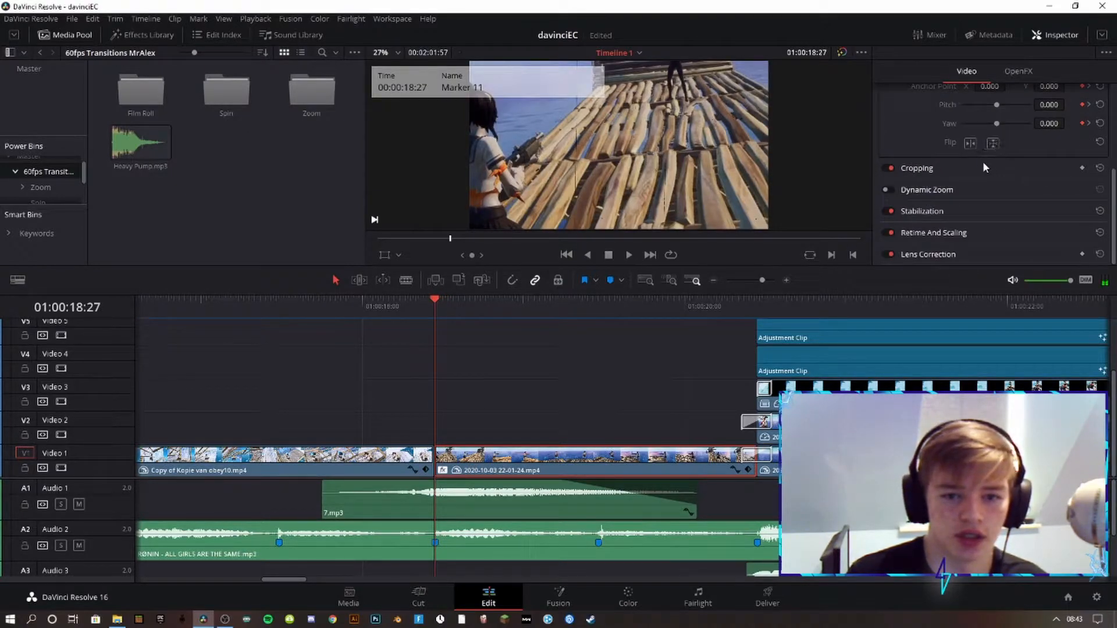
pyautogui.click(921, 168)
pyautogui.scroll(-2, 970, 181)
pyautogui.scroll(1, 970, 179)
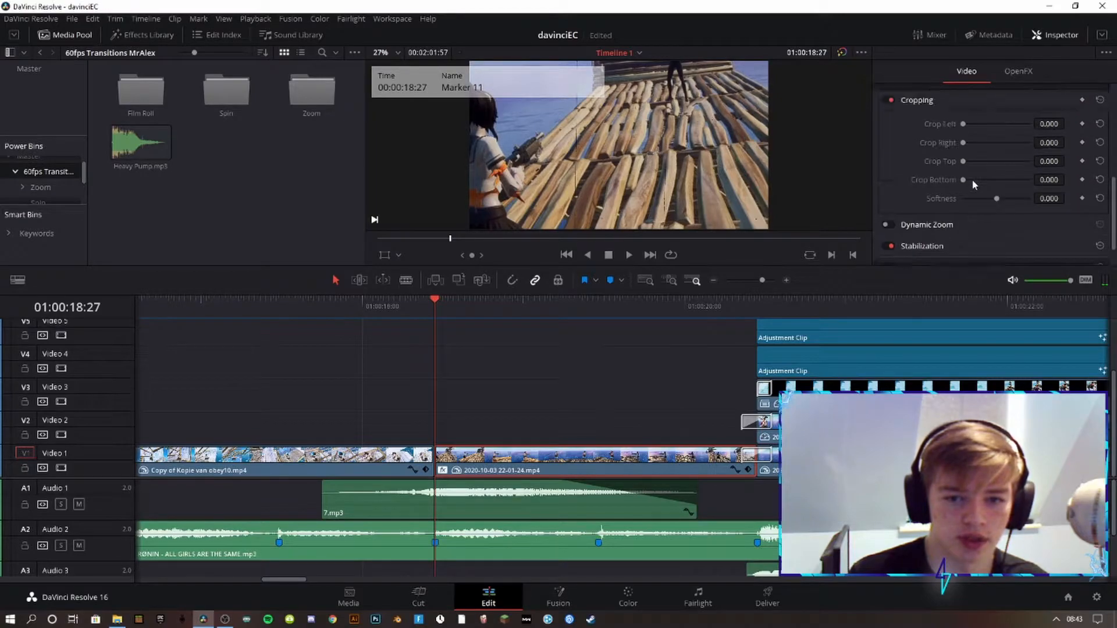
pyautogui.press('Right')
pyautogui.press('Right')
pyautogui.press('Right')
pyautogui.press('Right')
pyautogui.press('Right')
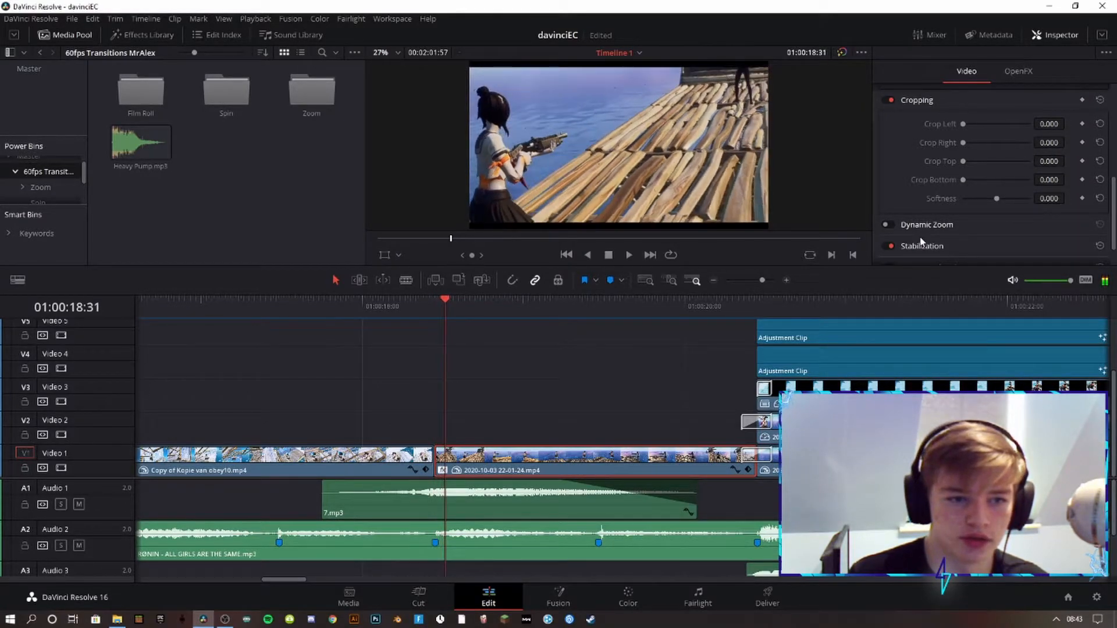
# Select the Video 6 adjustment clip, expand its Cropping settings and go back to its first frame.
pyautogui.scroll(2, 622, 422)
pyautogui.click(511, 374)
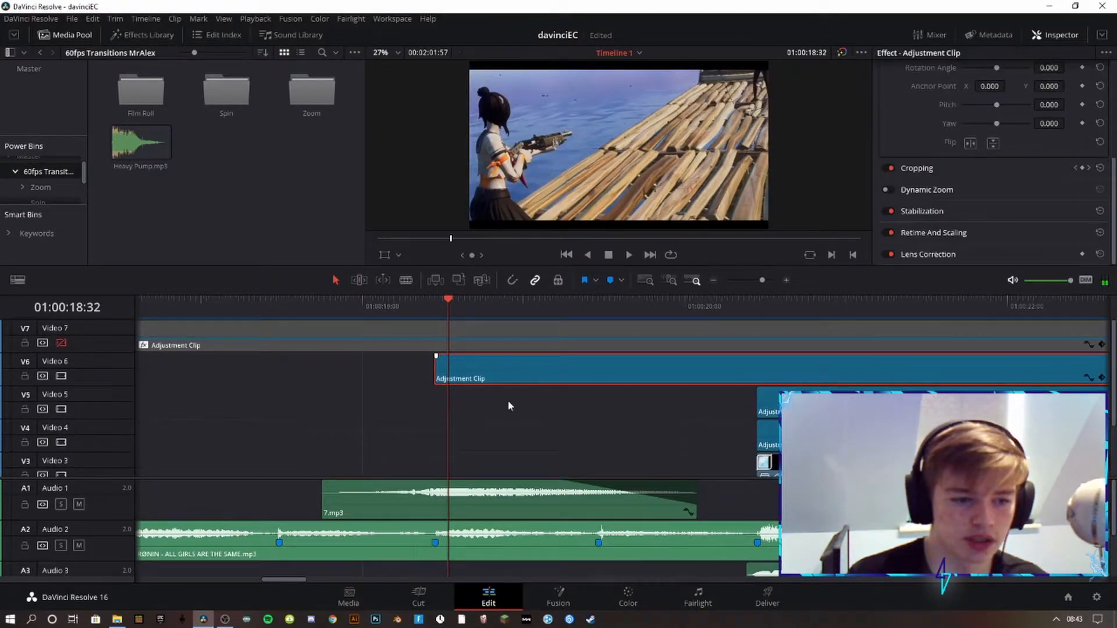
pyautogui.scroll(-2, 507, 403)
pyautogui.scroll(2, 507, 403)
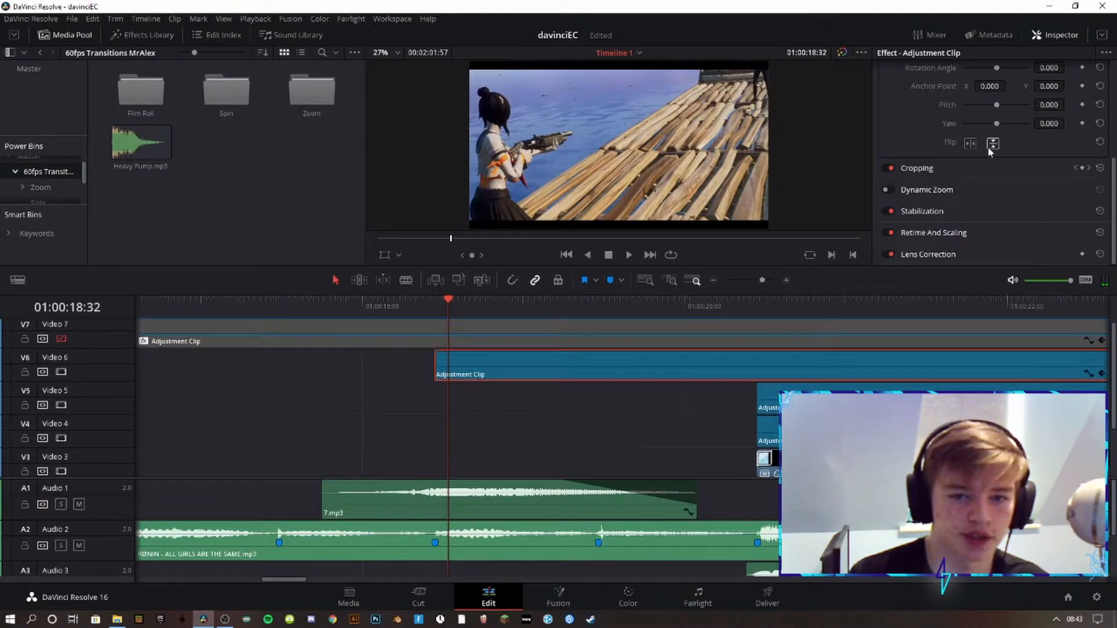
pyautogui.click(927, 169)
pyautogui.press('Left')
pyautogui.press('Left')
pyautogui.press('Left')
pyautogui.press('Left')
pyautogui.press('Left')
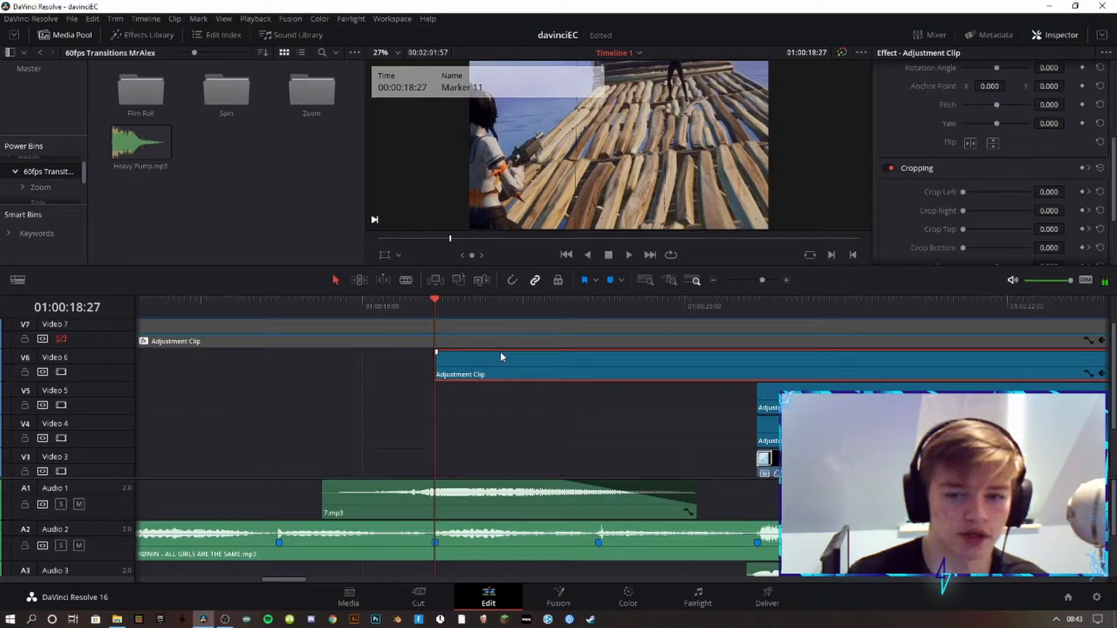
# Step through the adjustment clip's opening frames to examine the Crop Top and Crop Bottom keyframes that bring in the black bars.
pyautogui.press('Right')
pyautogui.press('Right')
pyautogui.press('Right')
pyautogui.press('Right')
pyautogui.press('Right')
pyautogui.press('Right')
pyautogui.press('Right')
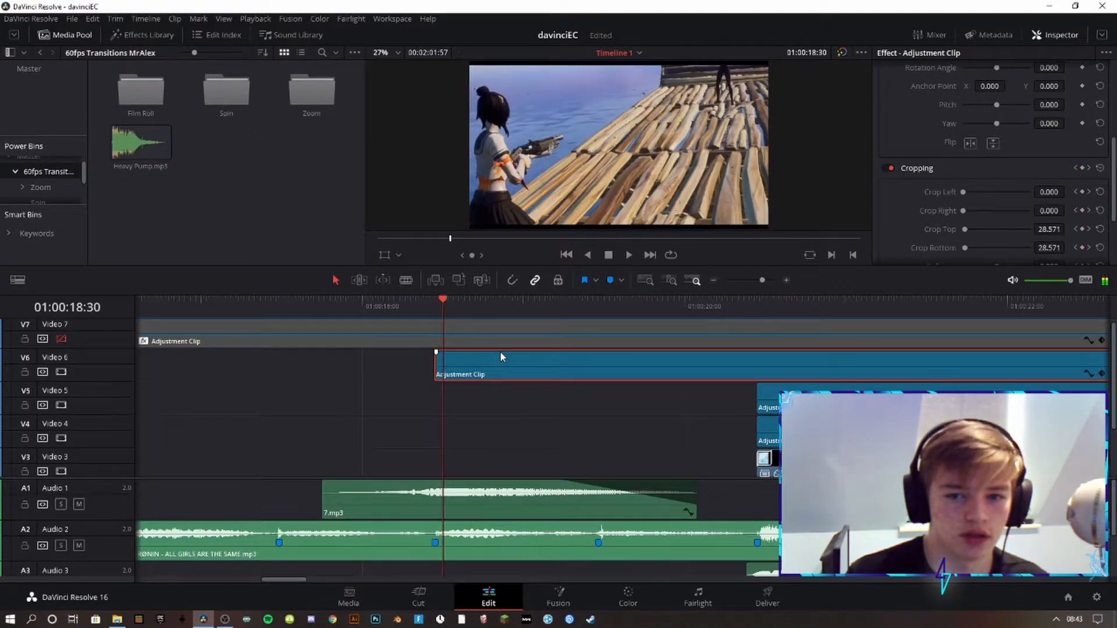
pyautogui.press('Right')
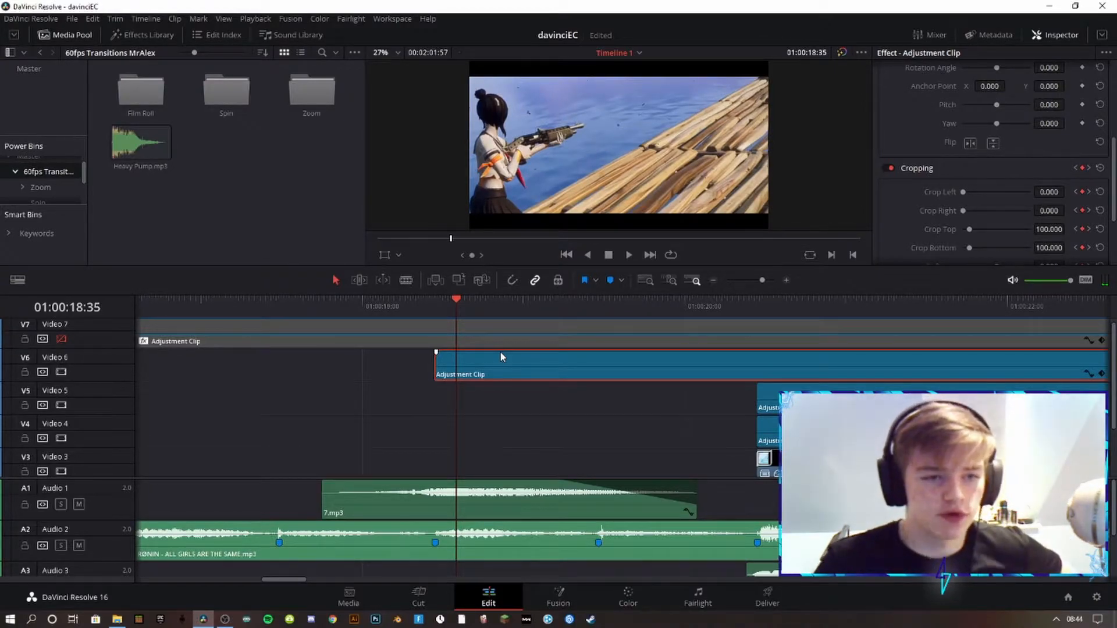
# Scrub through the red-striped split-screen section to the end of the Video 6 adjustment clip.
pyautogui.moveTo(459, 301)
pyautogui.mouseDown()
pyautogui.moveTo(424, 298)
pyautogui.moveTo(770, 309)
pyautogui.moveTo(747, 314)
pyautogui.moveTo(744, 302)
pyautogui.moveTo(830, 306)
pyautogui.moveTo(761, 312)
pyautogui.mouseUp()
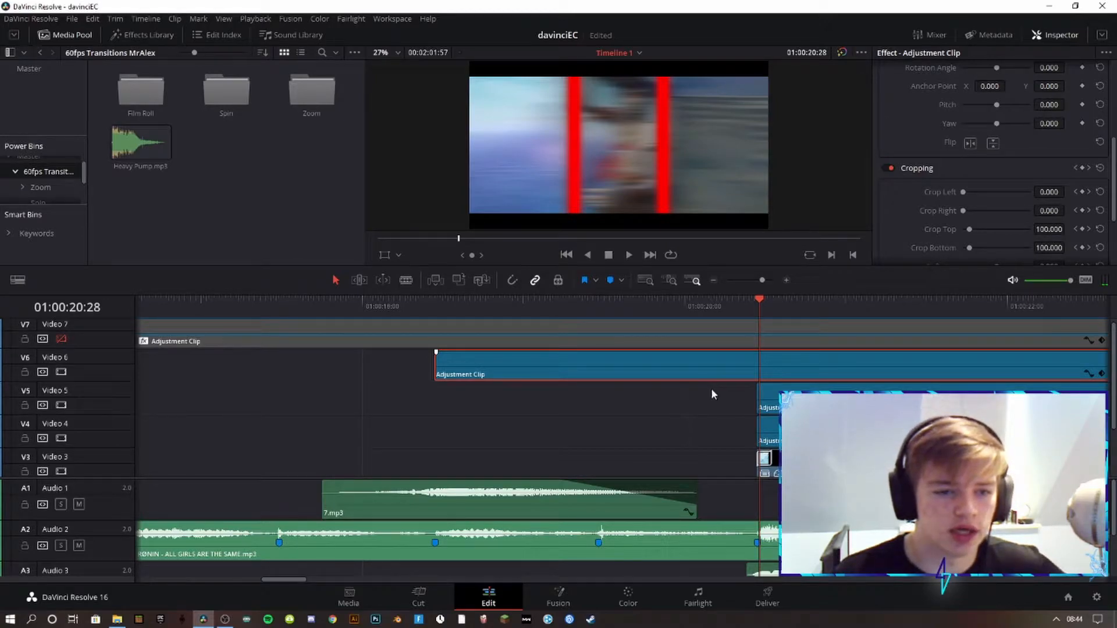
pyautogui.moveTo(696, 389); pyautogui.dragTo(204, 392)
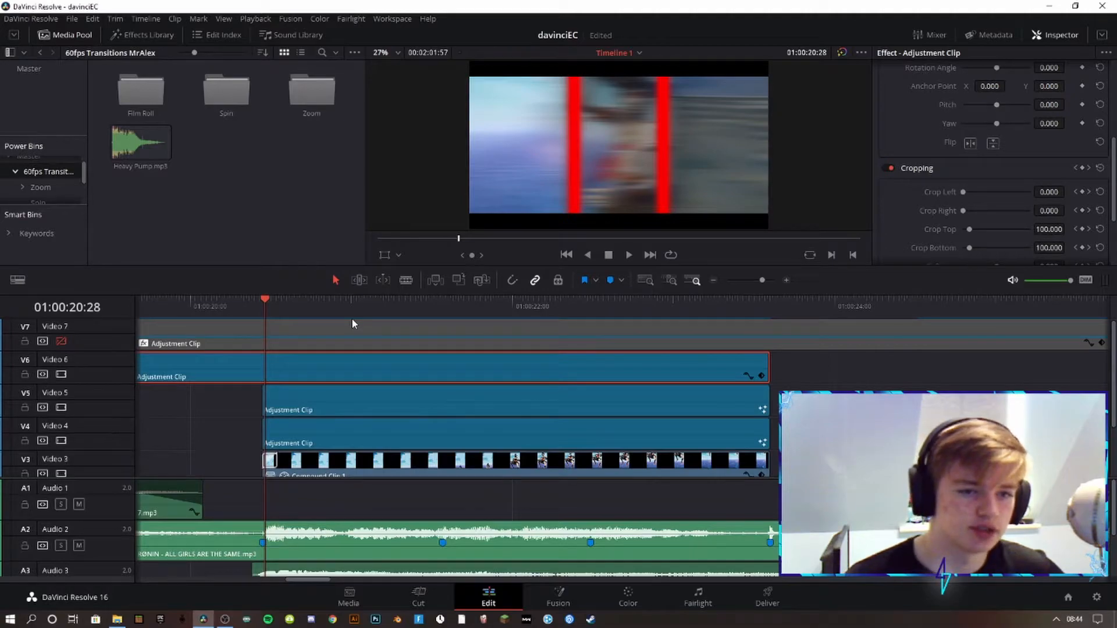
pyautogui.moveTo(231, 314); pyautogui.dragTo(771, 303)
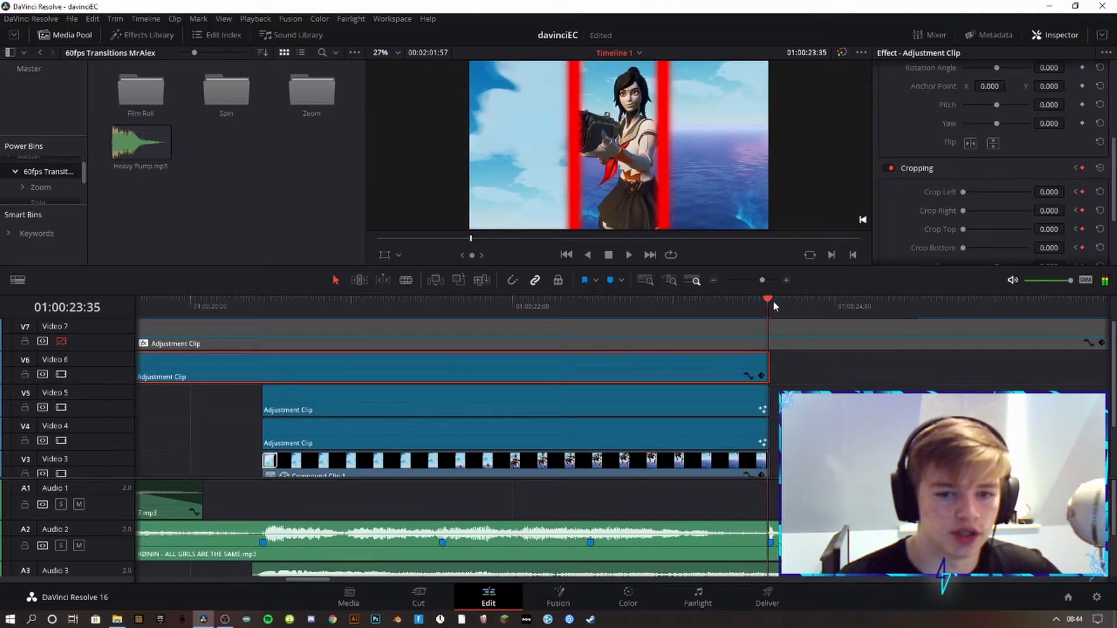
# Examine the Cropping keyframes at the end of the Video 6 adjustment clip, where the black bars move out.
pyautogui.press('Left')
pyautogui.press('Left')
pyautogui.press('Left')
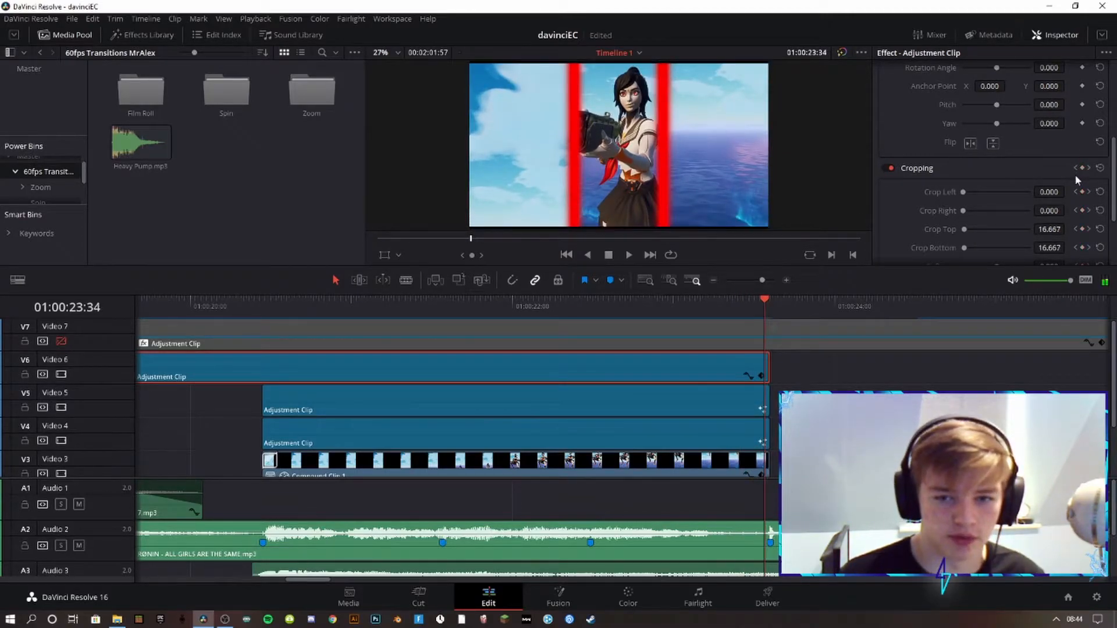
pyautogui.press('Left')
pyautogui.press('Left')
pyautogui.press('Left')
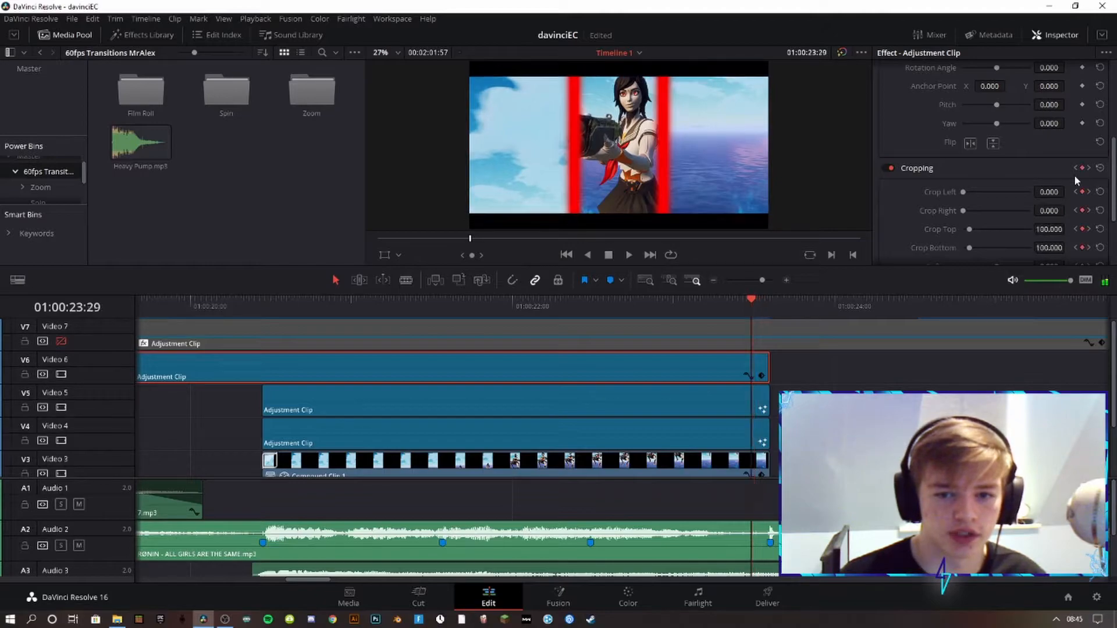
pyautogui.click(1082, 168)
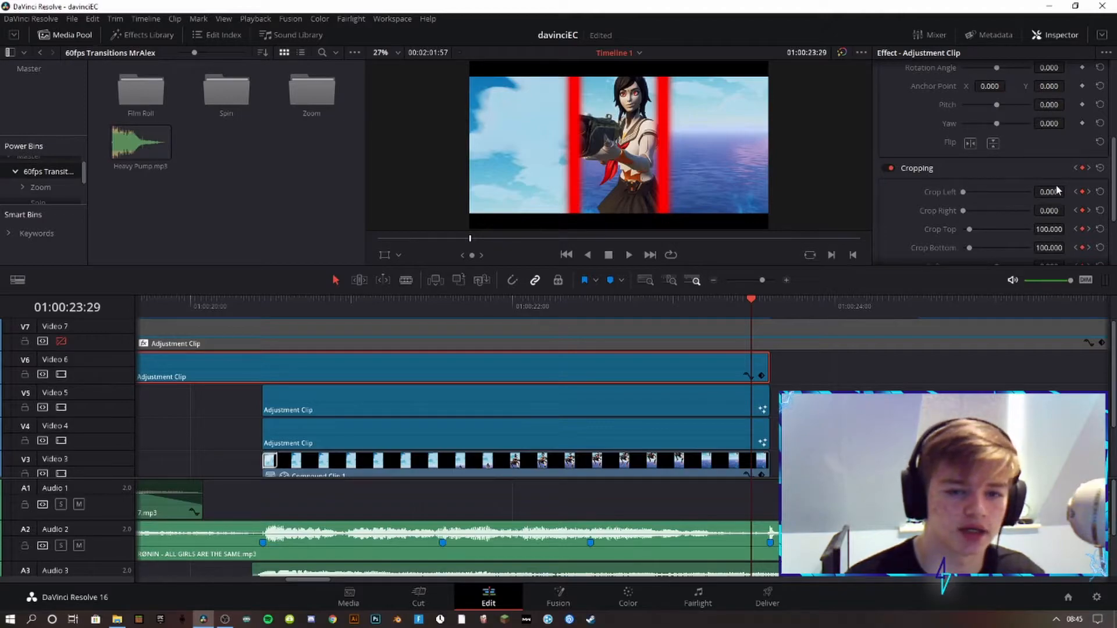
pyautogui.scroll(-3, 1011, 225)
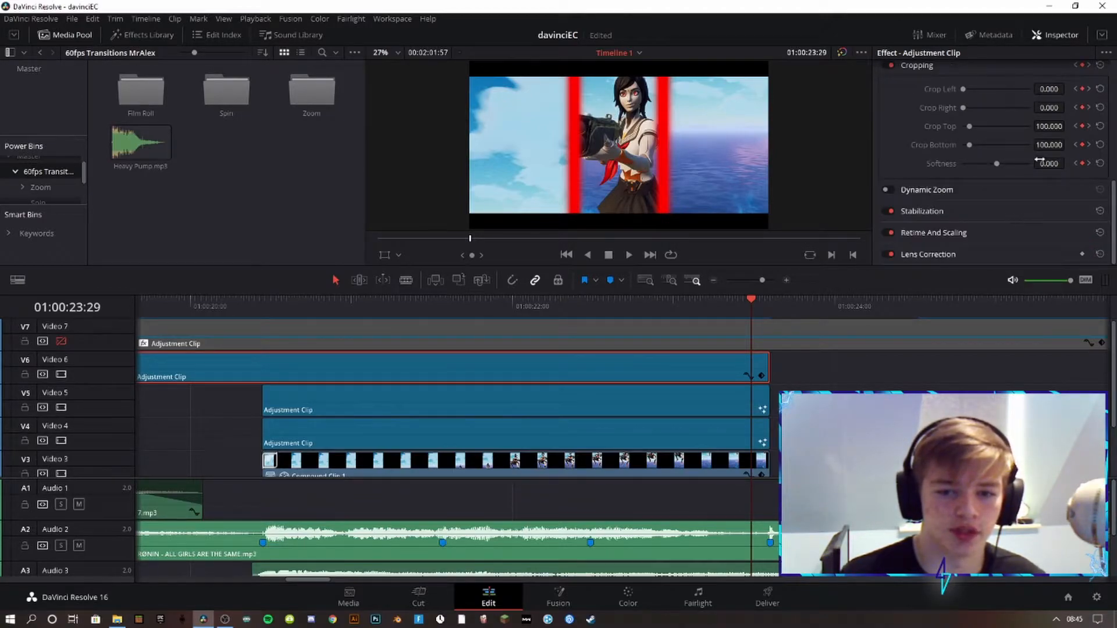
pyautogui.moveTo(748, 312); pyautogui.dragTo(766, 302)
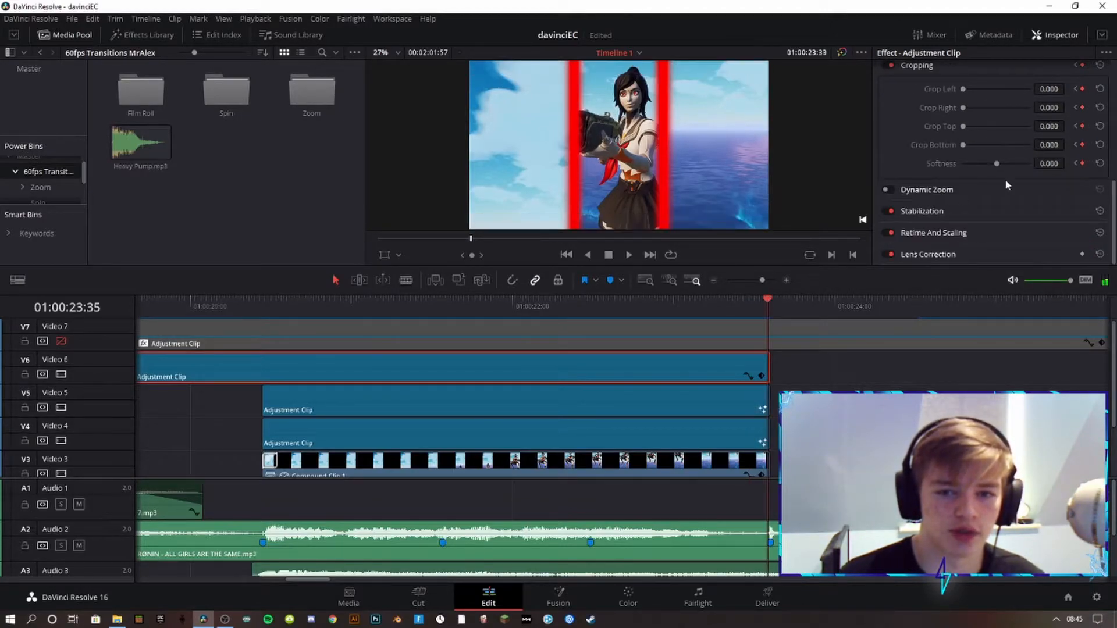
# Scrub past the split-screen section and through the clip above Heavy Pump.mp3 to examine its music sync and fade.
pyautogui.moveTo(674, 308); pyautogui.dragTo(814, 304)
pyautogui.moveTo(919, 304); pyautogui.dragTo(930, 310)
pyautogui.scroll(-3, 958, 412)
pyautogui.moveTo(681, 381); pyautogui.dragTo(188, 331)
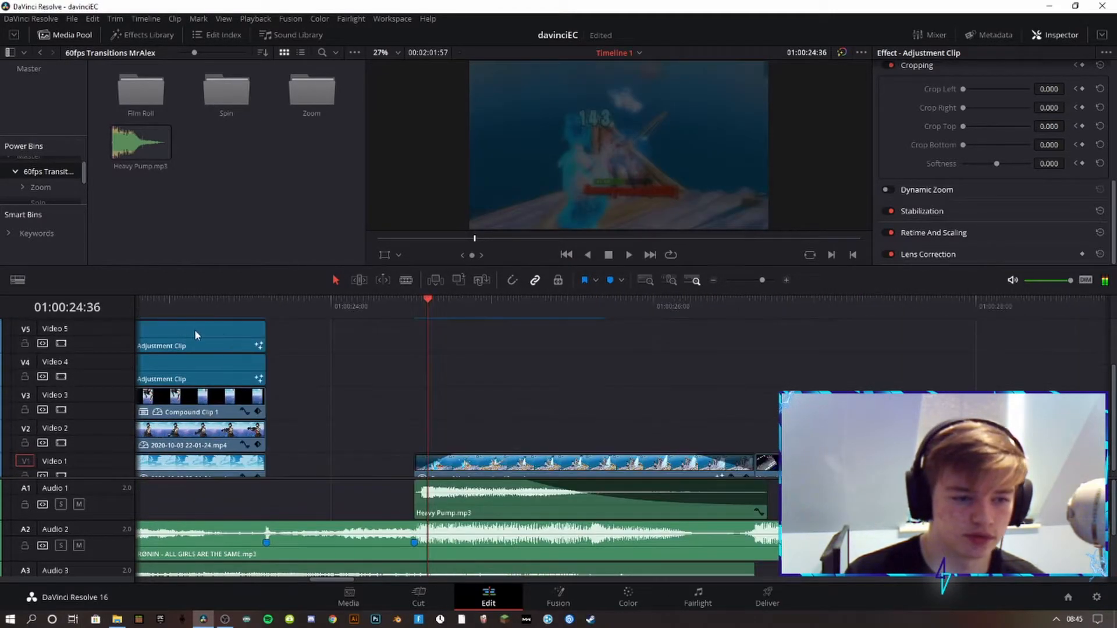
pyautogui.moveTo(240, 304); pyautogui.dragTo(552, 320)
pyautogui.moveTo(561, 320); pyautogui.dragTo(528, 334)
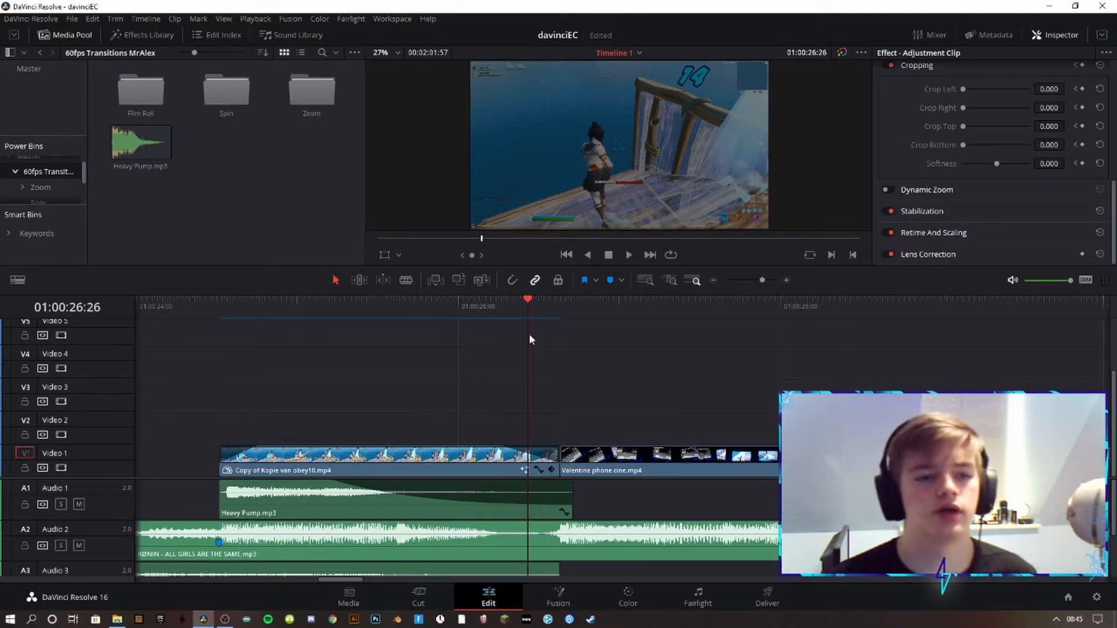
# Review the fade-out, the Valentine phone clip and the Copy of Obey Regal clip up to the following character shot.
pyautogui.click(552, 301)
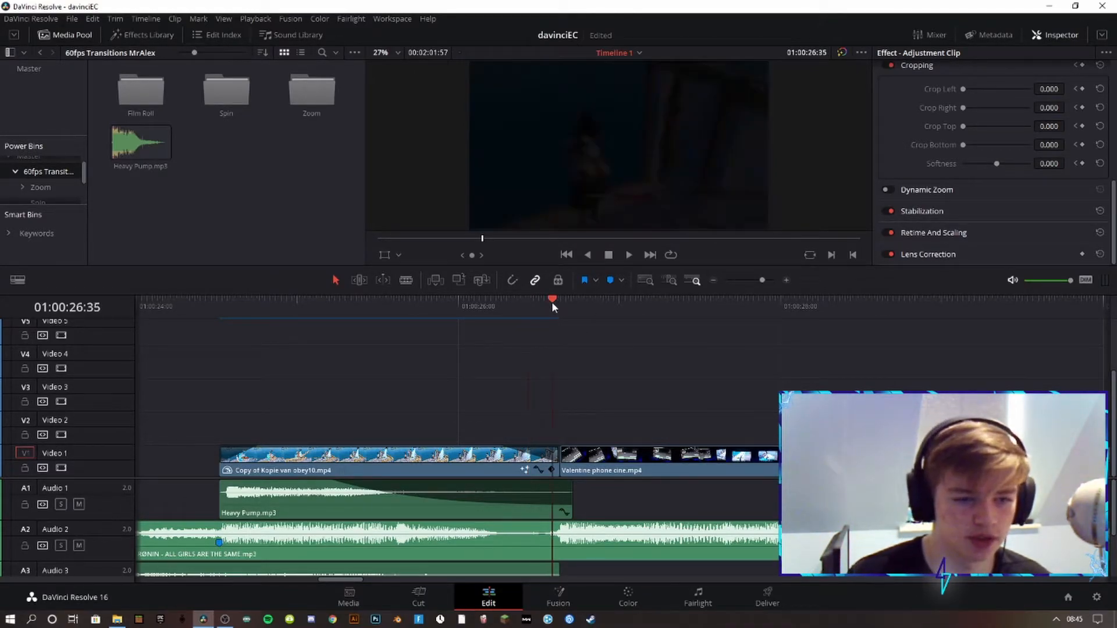
pyautogui.moveTo(552, 301); pyautogui.dragTo(982, 327)
pyautogui.hscroll(3, 391, 356)
pyautogui.hscroll(5, 391, 359)
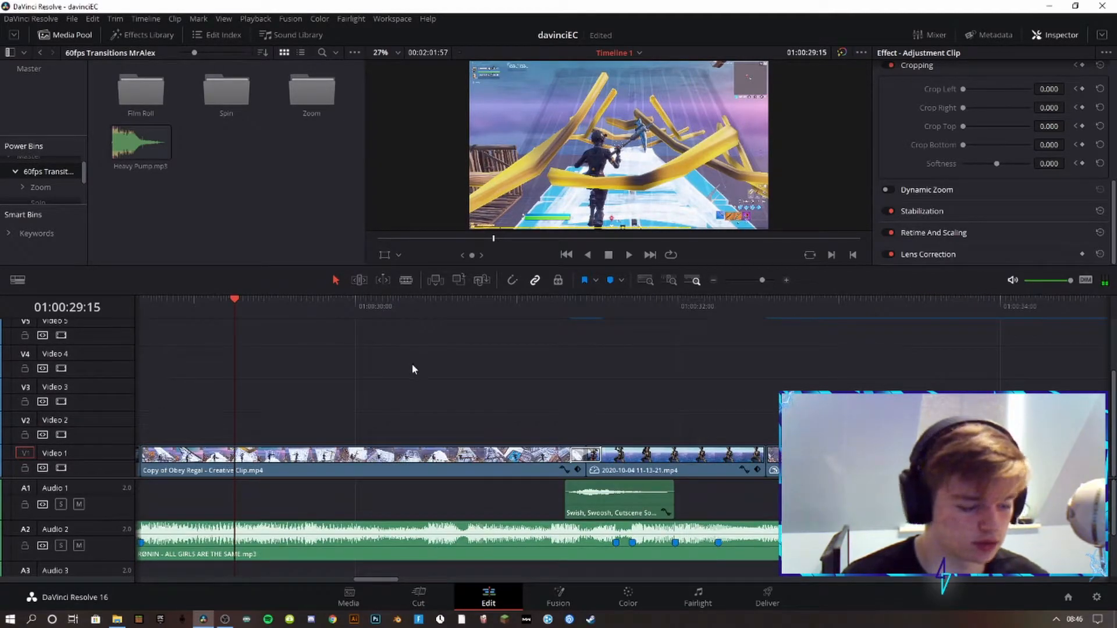
pyautogui.scroll(-1, 410, 366)
pyautogui.scroll(-4, 429, 367)
pyautogui.moveTo(571, 316); pyautogui.dragTo(753, 321)
# Open the effects library and show the OpenFX effects.
pyautogui.click(142, 35)
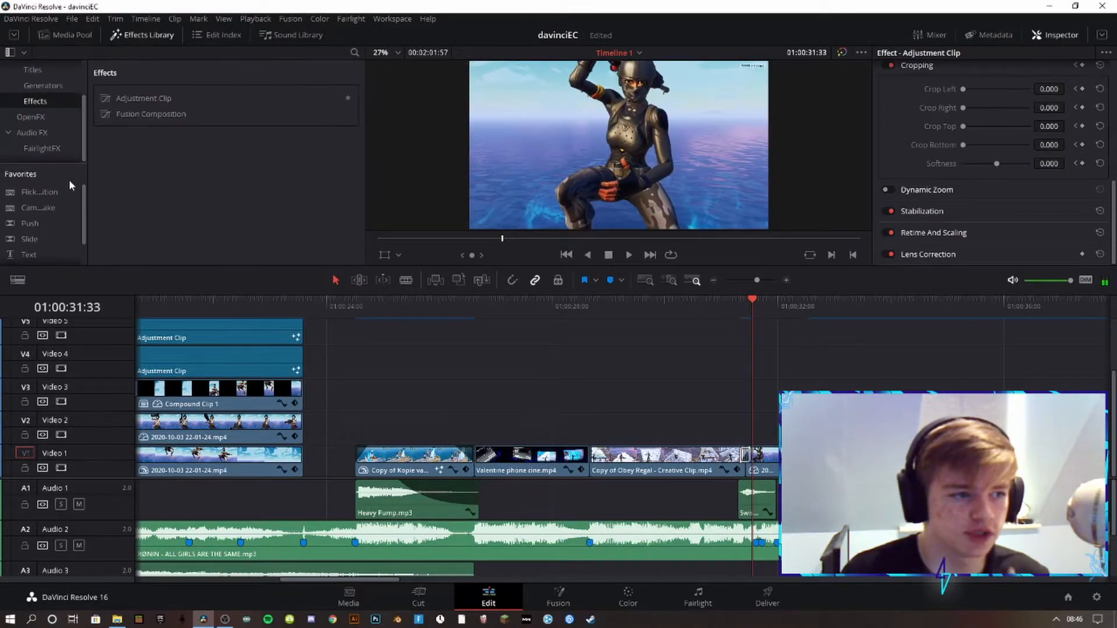
pyautogui.click(32, 133)
pyautogui.click(31, 119)
pyautogui.scroll(-2, 155, 141)
pyautogui.scroll(2, 30, 130)
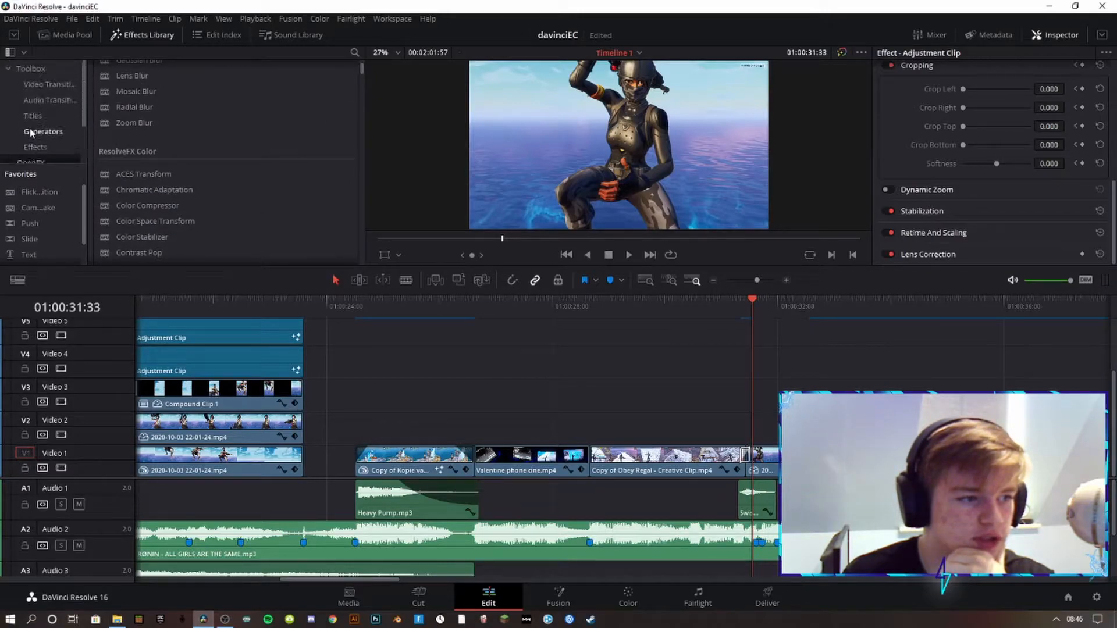
pyautogui.scroll(-2, 29, 143)
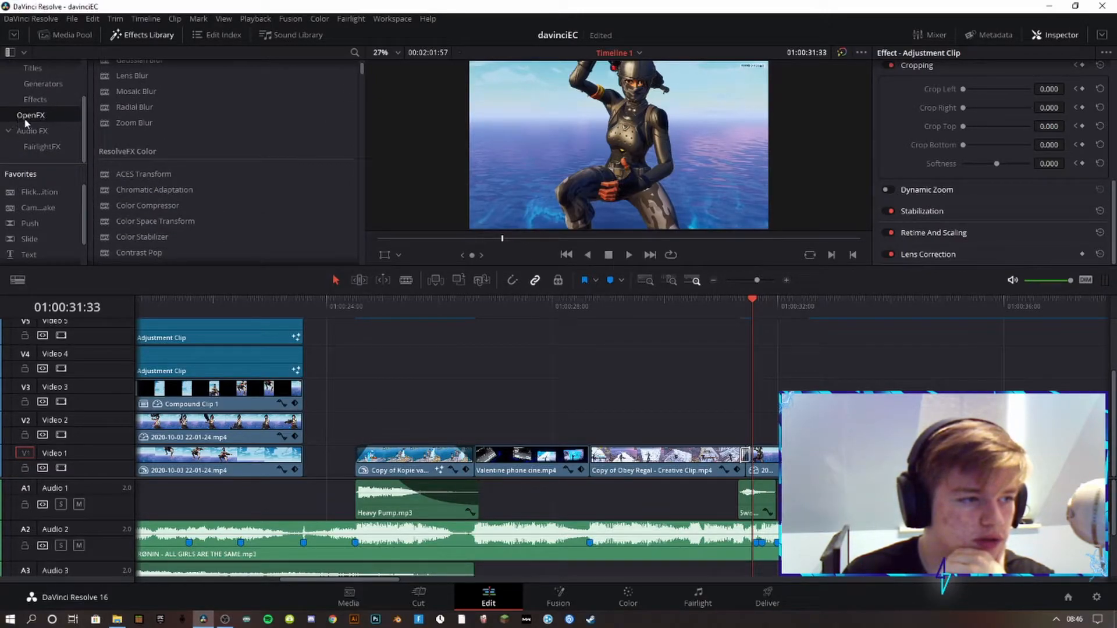
# Browse the OpenFX effects down to the S_Dissolve transitions and show S_DissolveShake.
pyautogui.scroll(-3, 334, 86)
pyautogui.moveTo(362, 72); pyautogui.dragTo(344, 266)
pyautogui.scroll(-10, 233, 195)
pyautogui.scroll(15, 232, 196)
pyautogui.scroll(6, 233, 195)
pyautogui.scroll(-1, 137, 189)
pyautogui.scroll(-3, 140, 192)
pyautogui.scroll(-1, 162, 227)
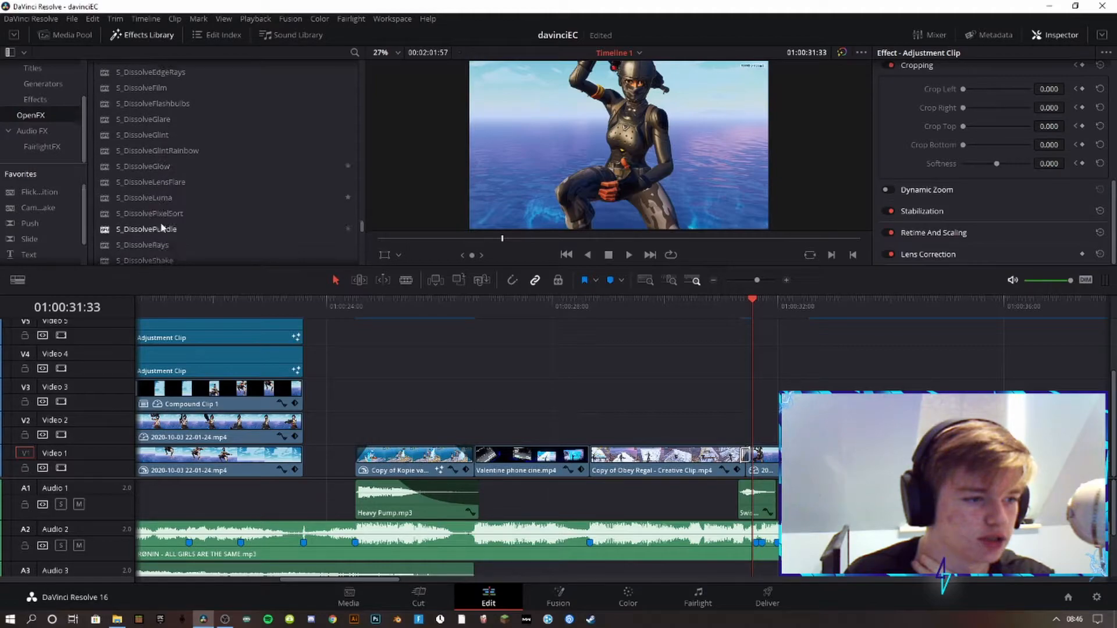
pyautogui.scroll(-2, 159, 211)
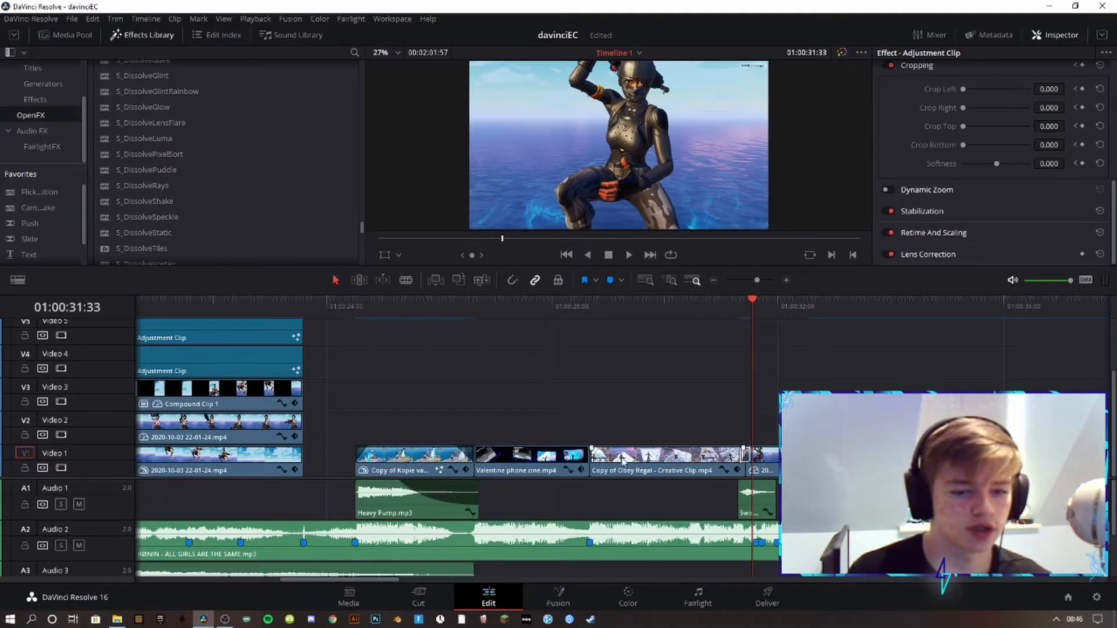
# Examine the S_DissolveShake transition between the Copy of Obey Regal clip and the 2020-10-04 clip, scrubbing past it.
pyautogui.click(737, 470)
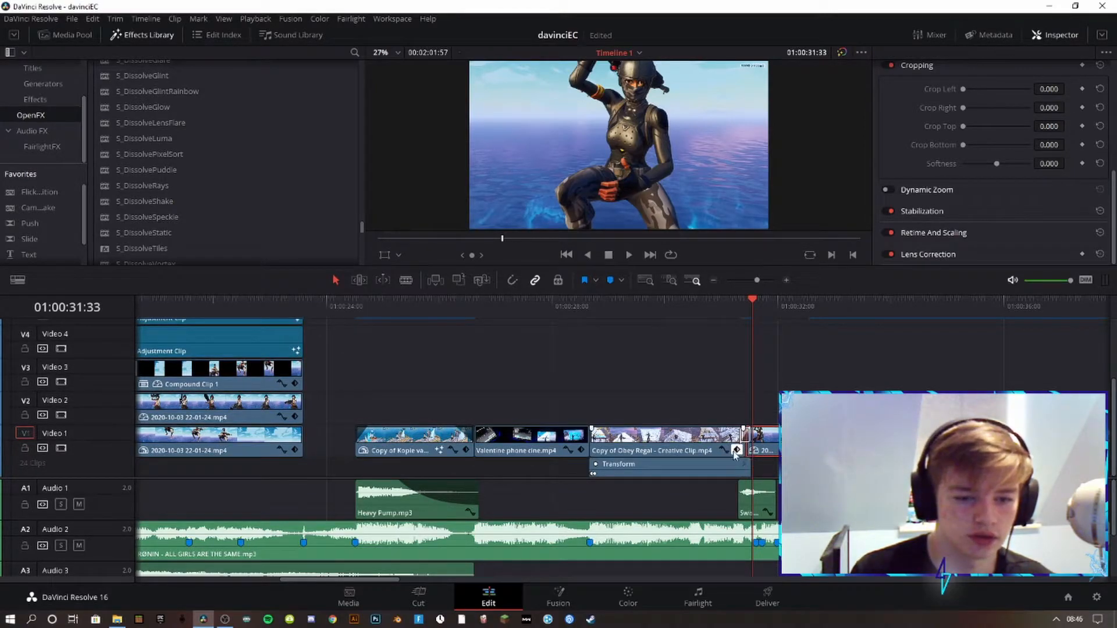
pyautogui.click(737, 450)
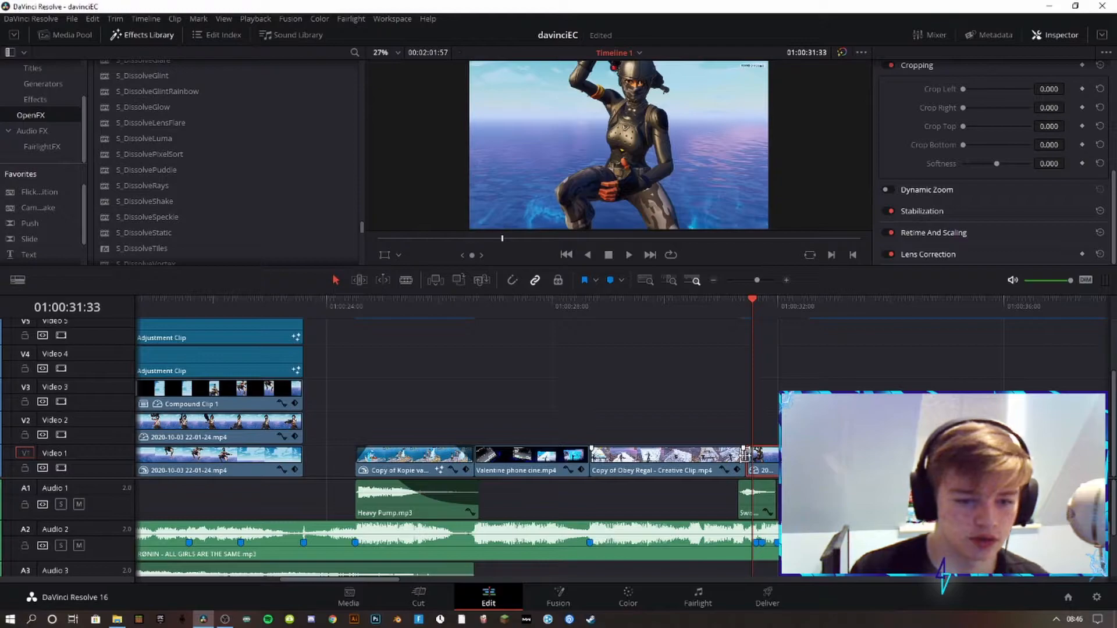
pyautogui.click(744, 453)
pyautogui.scroll(2, 746, 459)
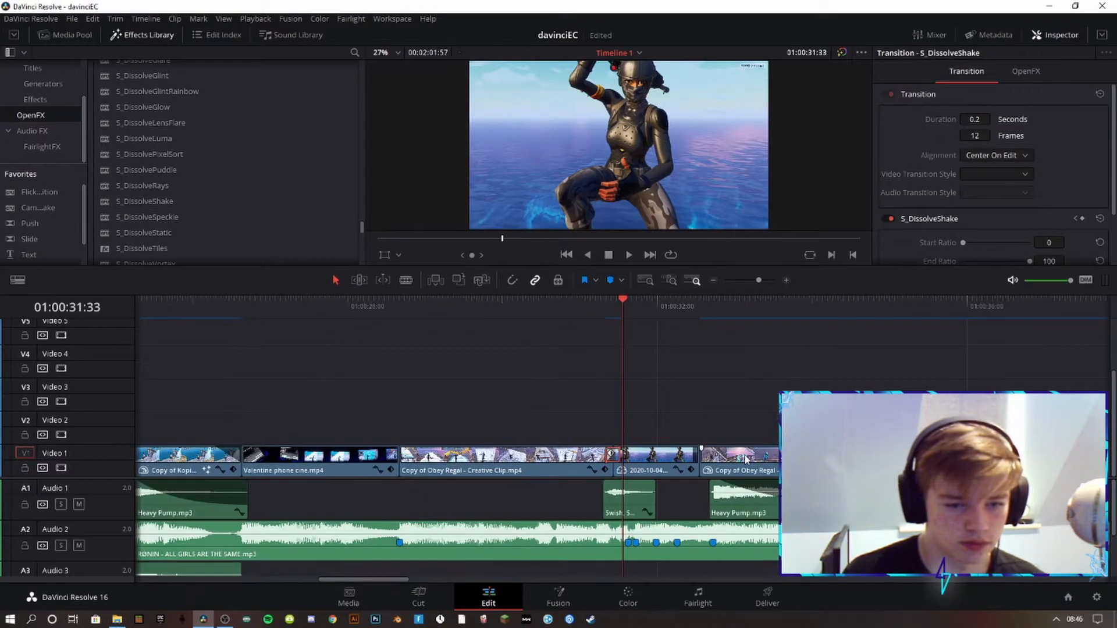
pyautogui.scroll(4, 611, 458)
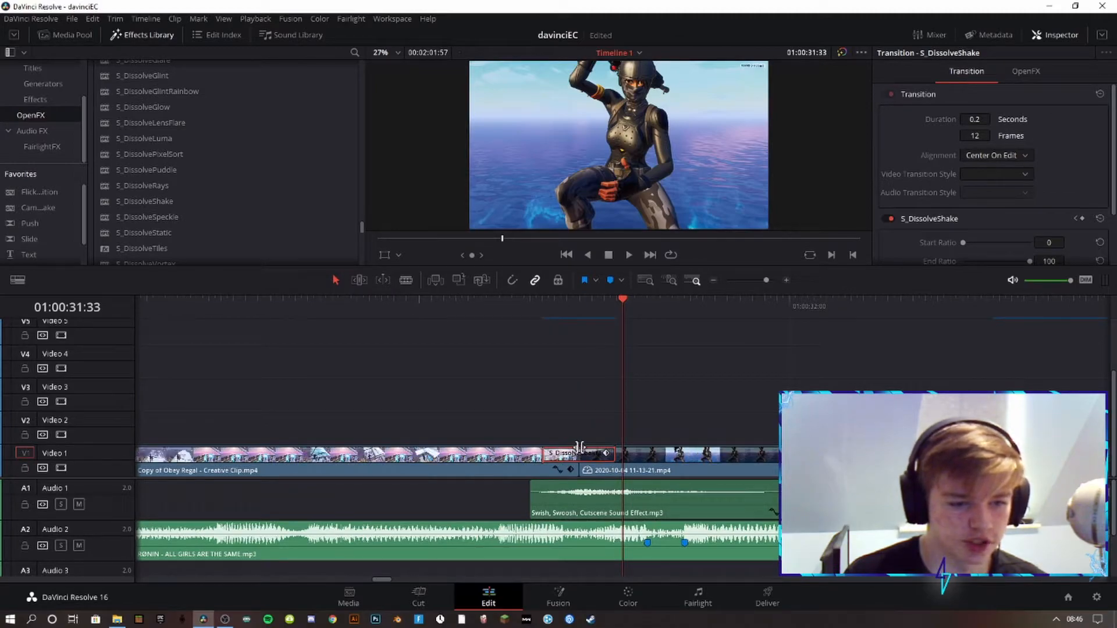
pyautogui.scroll(-4, 582, 450)
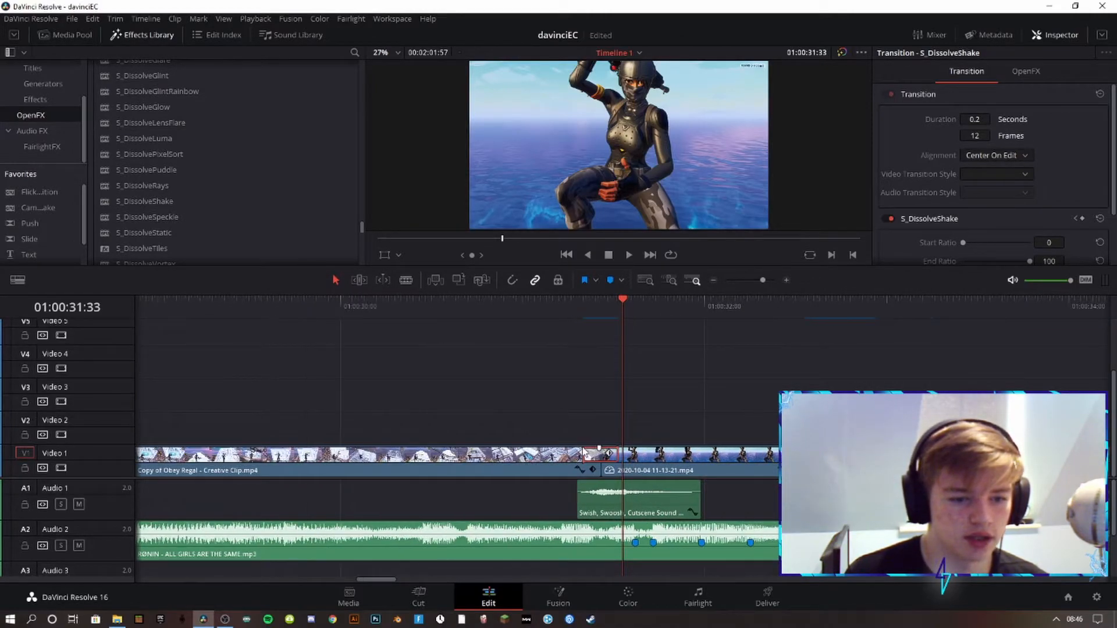
pyautogui.scroll(-3, 589, 448)
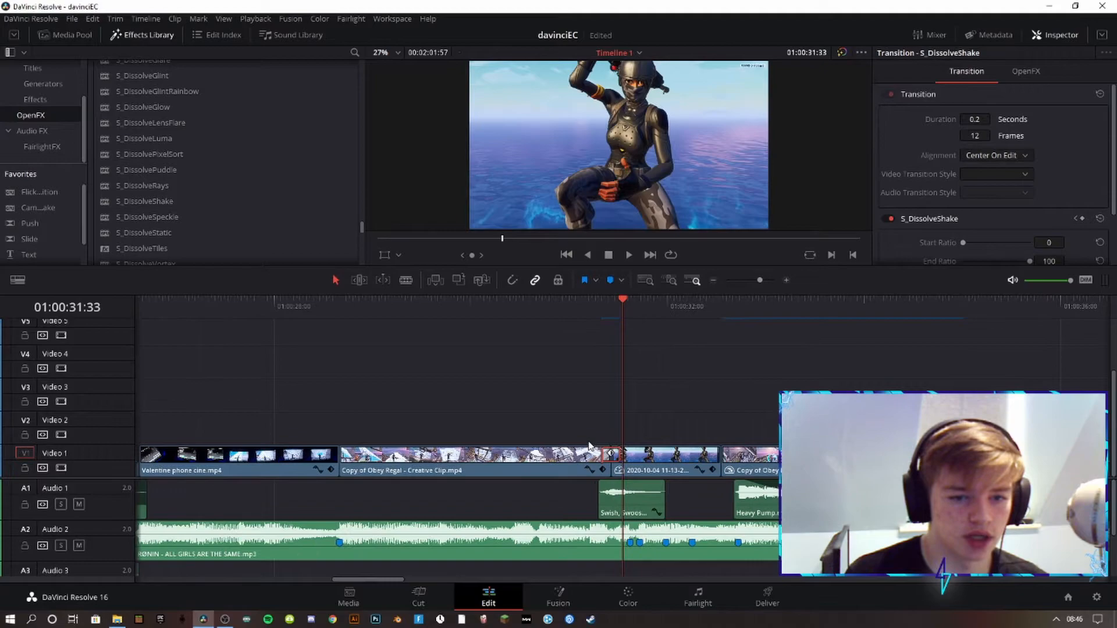
pyautogui.moveTo(542, 301); pyautogui.dragTo(705, 330)
# Open the Copy of Obey Regal clip above Heavy Pump.mp3 in Fusion, step through Glow1's Blend keyframes, and return to the edit.
pyautogui.click(736, 465)
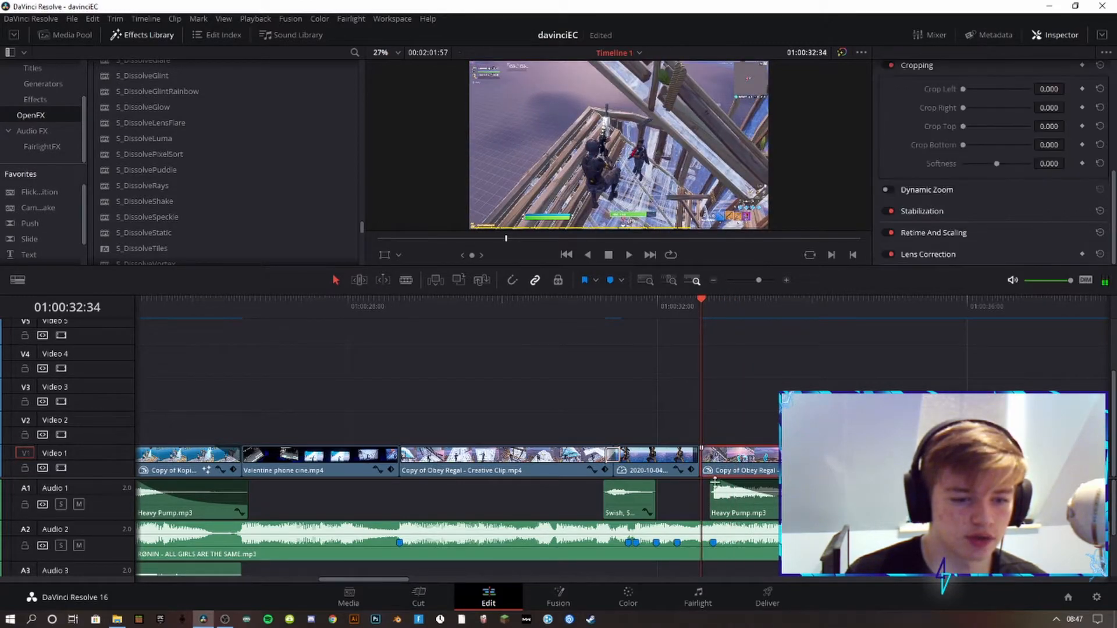
pyautogui.click(571, 591)
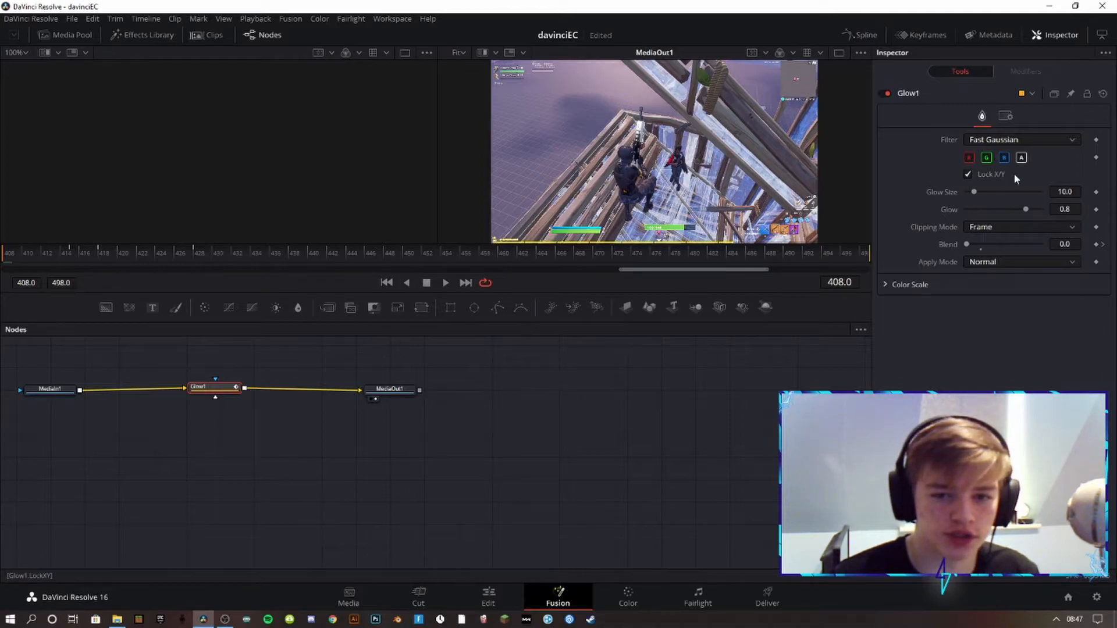
pyautogui.click(1104, 245)
pyautogui.click(1104, 245)
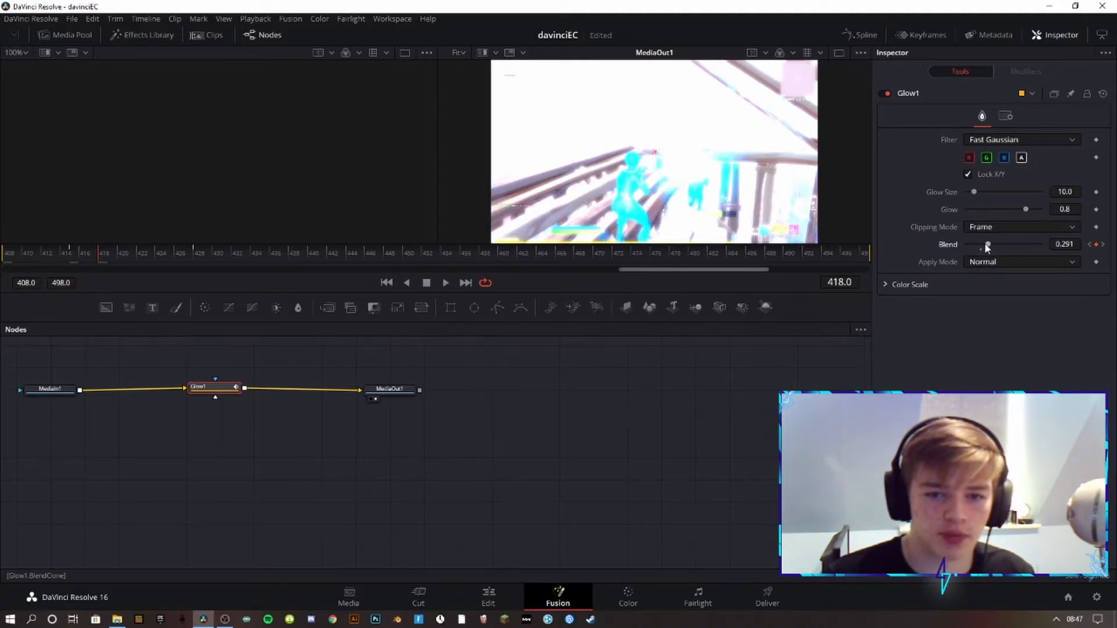
pyautogui.click(1090, 245)
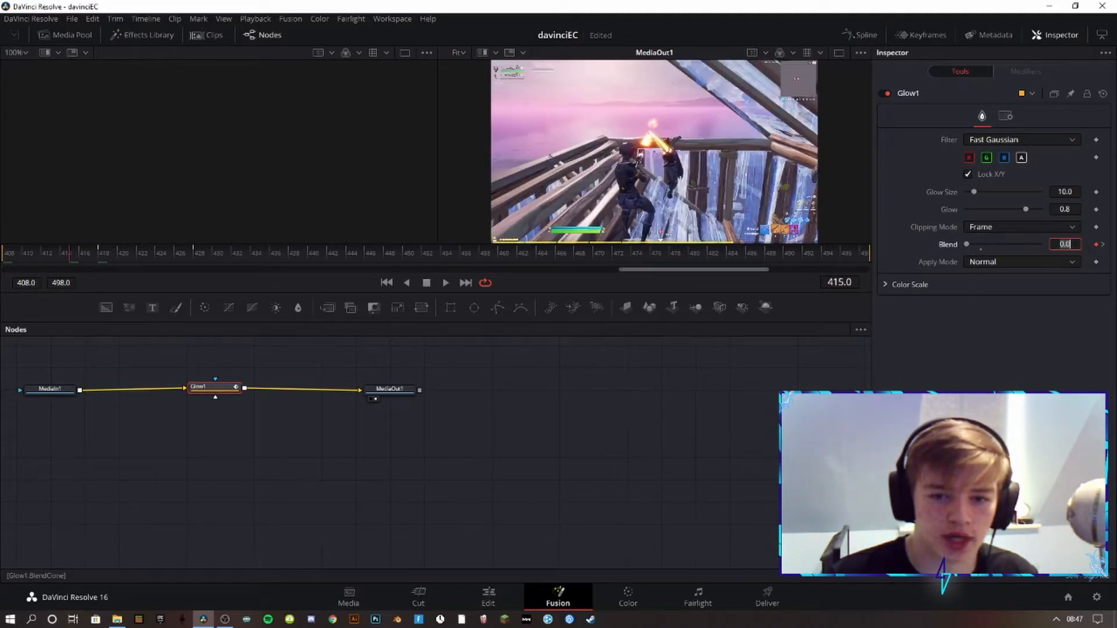
pyautogui.click(1103, 245)
pyautogui.click(1104, 245)
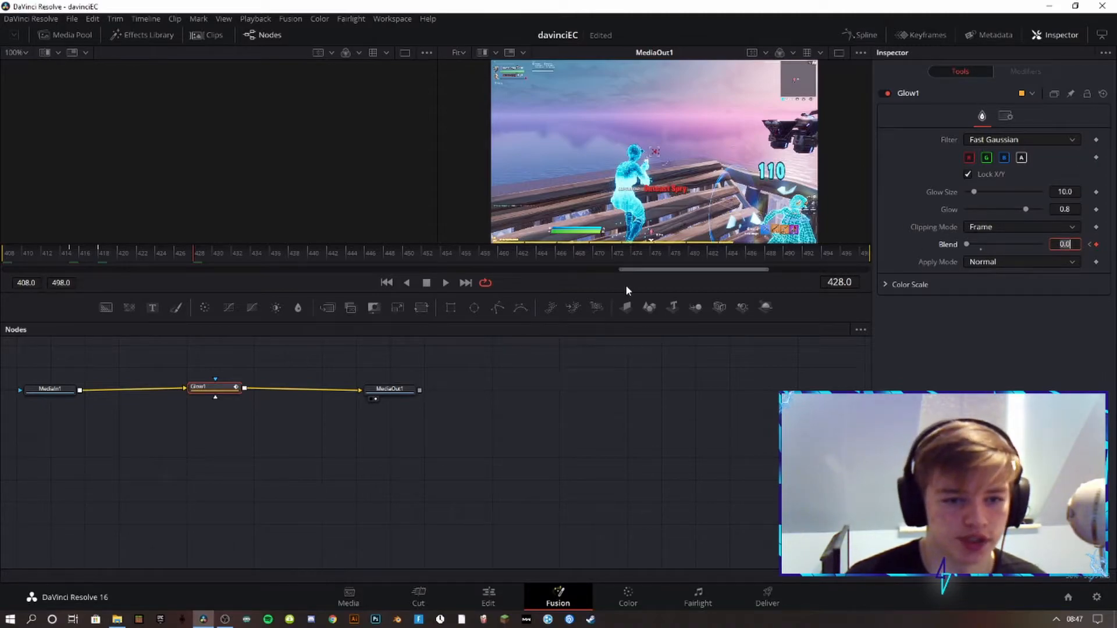
pyautogui.click(494, 590)
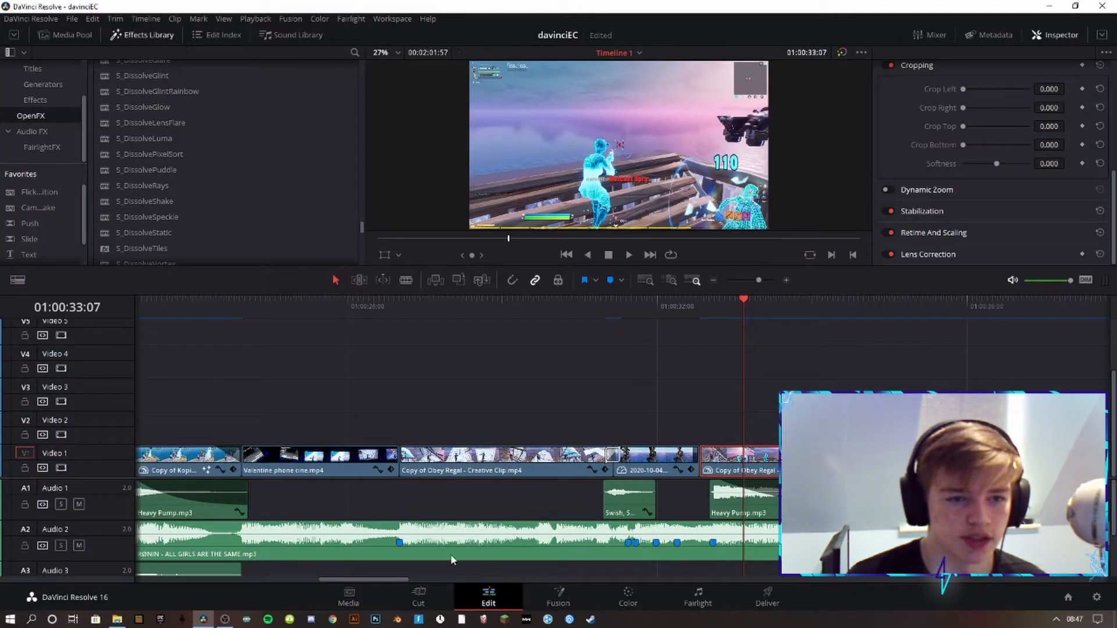
# Show the retime curve of Clu Clip2.mp4 as Retime Speed instead of Retime Frame.
pyautogui.moveTo(651, 305); pyautogui.dragTo(911, 334)
pyautogui.rightClick(942, 461)
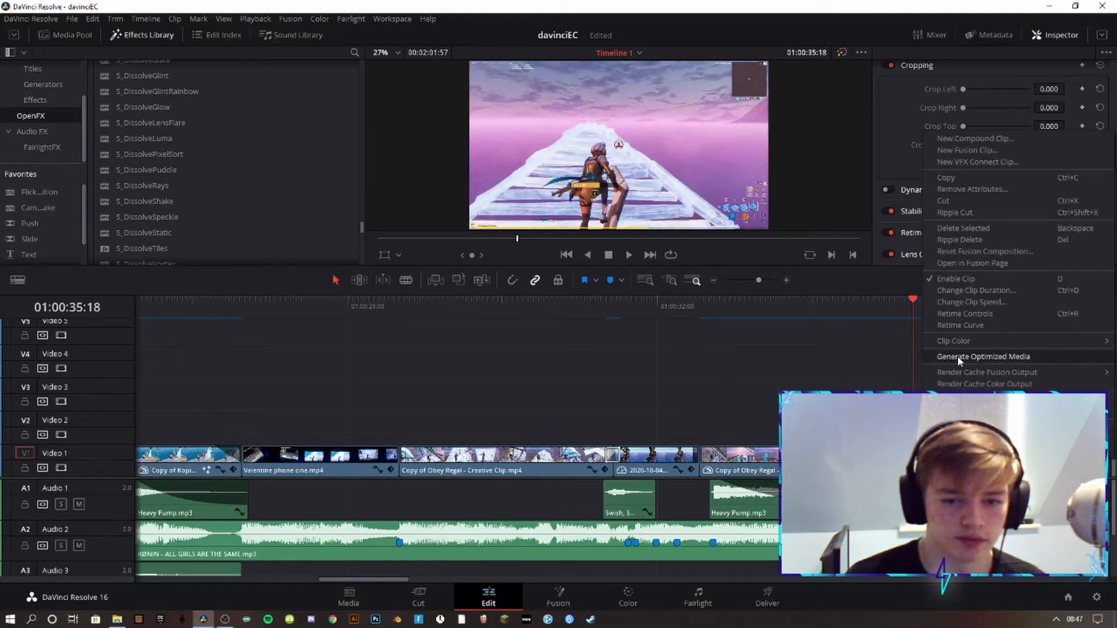
pyautogui.click(962, 325)
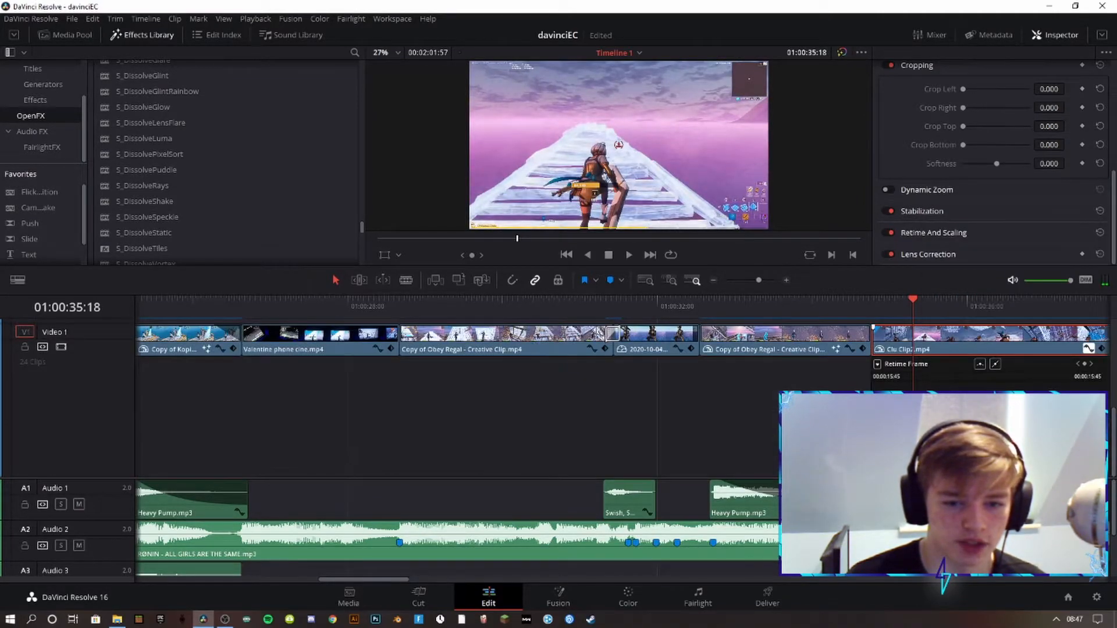
pyautogui.hscroll(5, 632, 411)
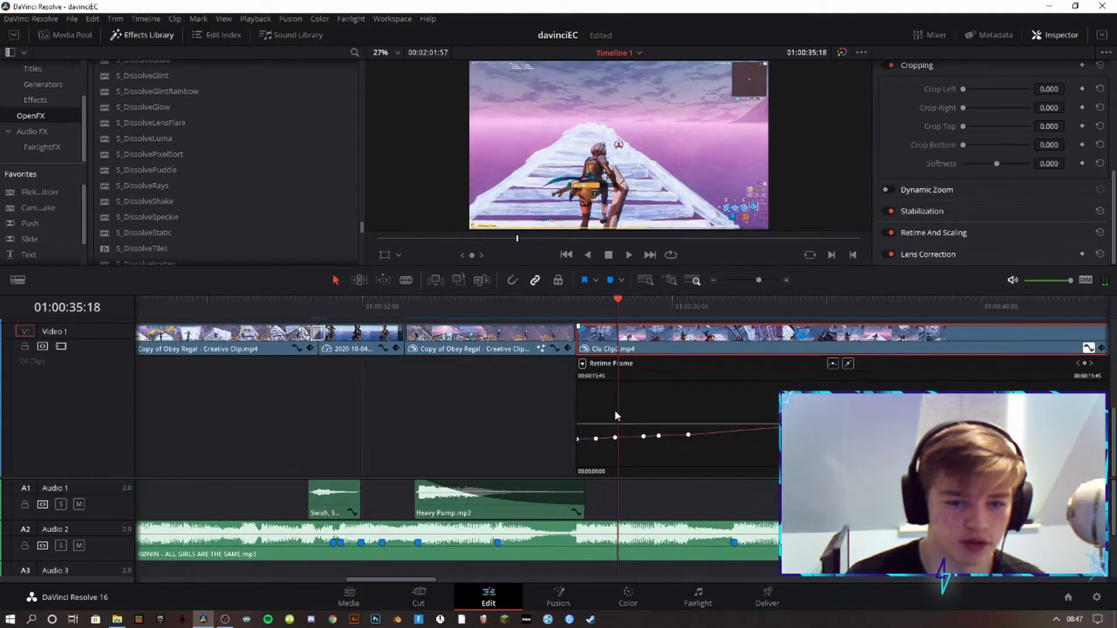
pyautogui.click(582, 364)
pyautogui.click(587, 280)
pyautogui.click(585, 601)
pyautogui.click(849, 274)
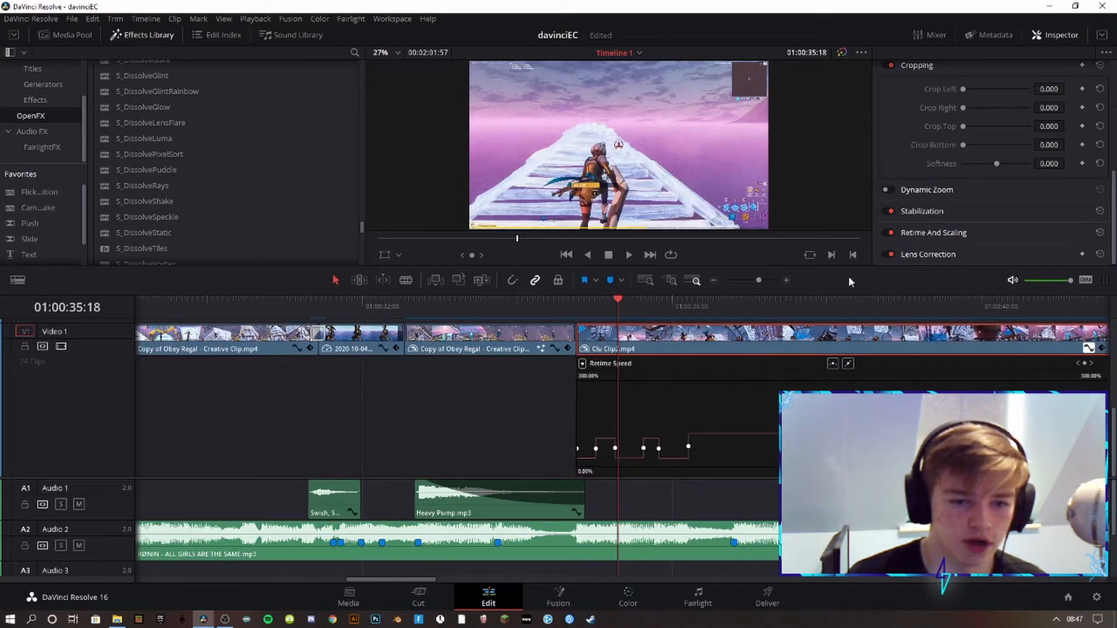
# Scrub through the speed ramps of Clu Clip2.mp4 up to the start of the Copy of Stance Creative clip.
pyautogui.moveTo(611, 305); pyautogui.dragTo(575, 305)
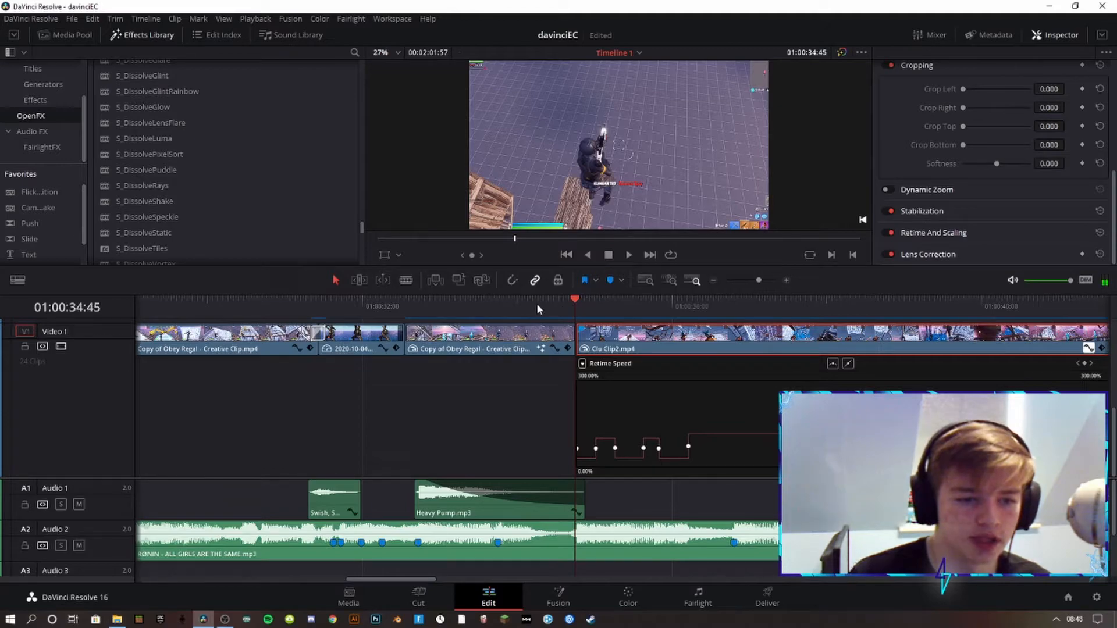
pyautogui.moveTo(503, 309); pyautogui.dragTo(714, 311)
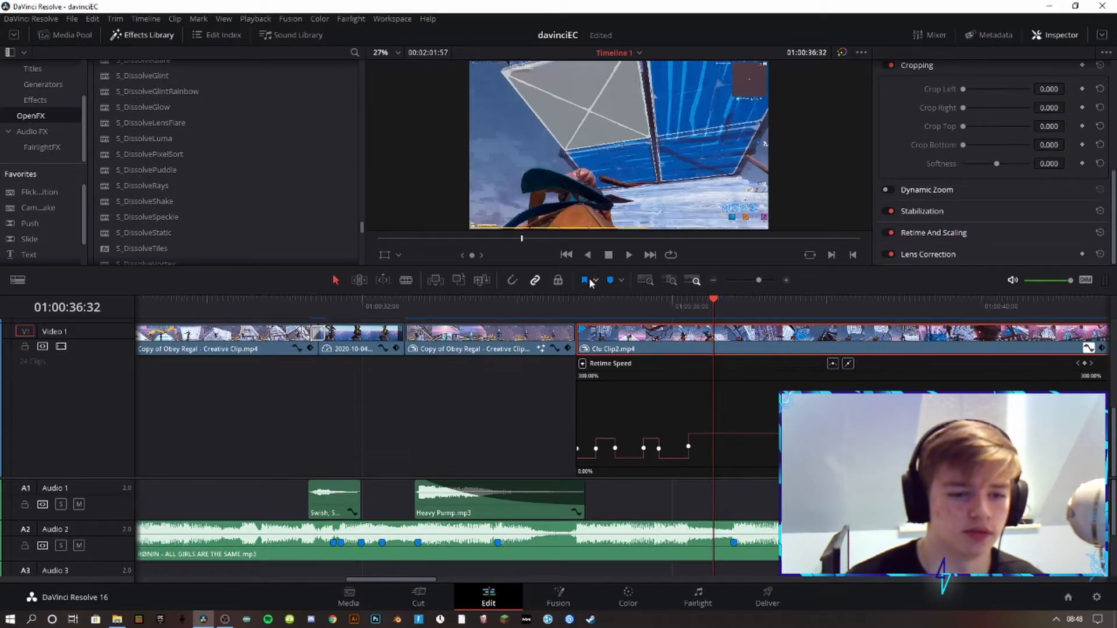
pyautogui.moveTo(545, 304); pyautogui.dragTo(791, 300)
pyautogui.moveTo(833, 385); pyautogui.dragTo(280, 348)
pyautogui.moveTo(241, 302); pyautogui.dragTo(755, 332)
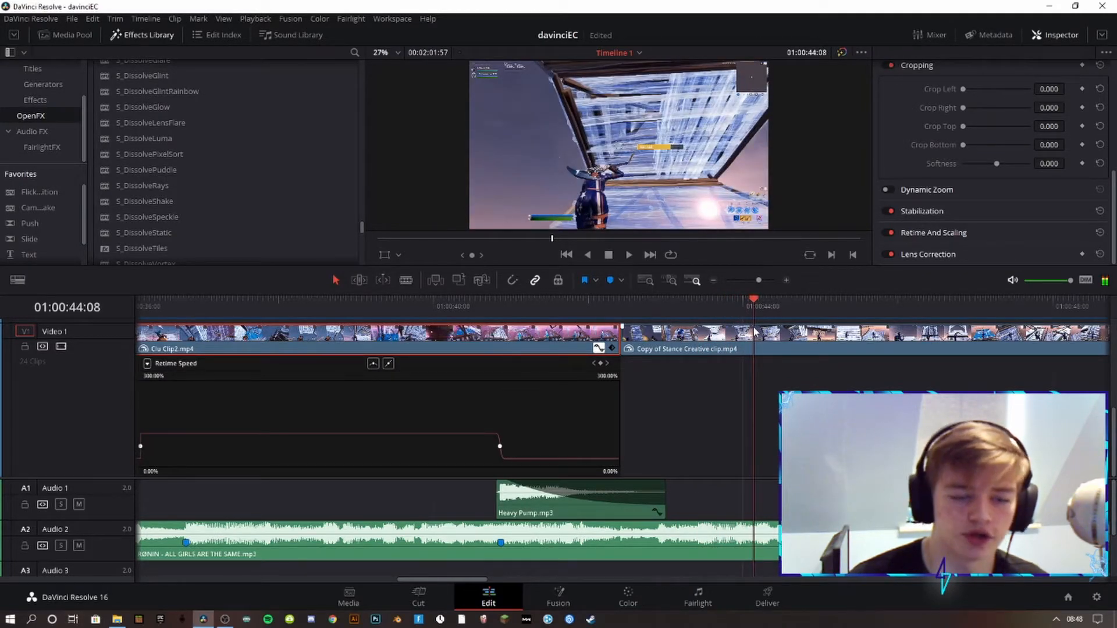
# Hide the Clu Clip2.mp4 retime curve and show the Copy of Stance Creative clip's curve as Retime Speed.
pyautogui.click(599, 348)
pyautogui.rightClick(653, 464)
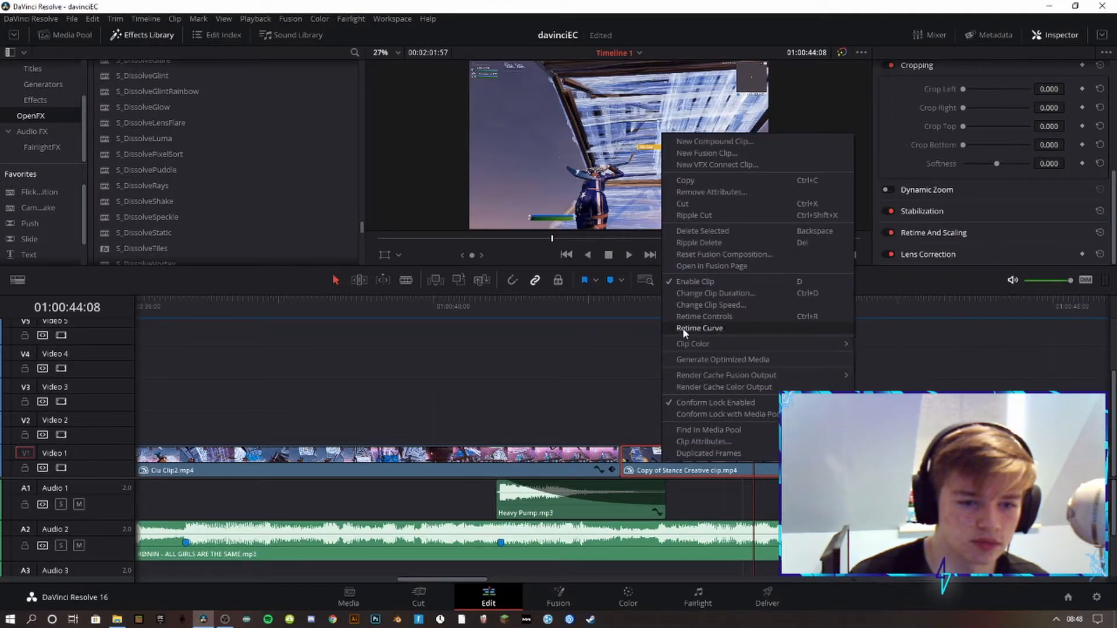
pyautogui.click(694, 328)
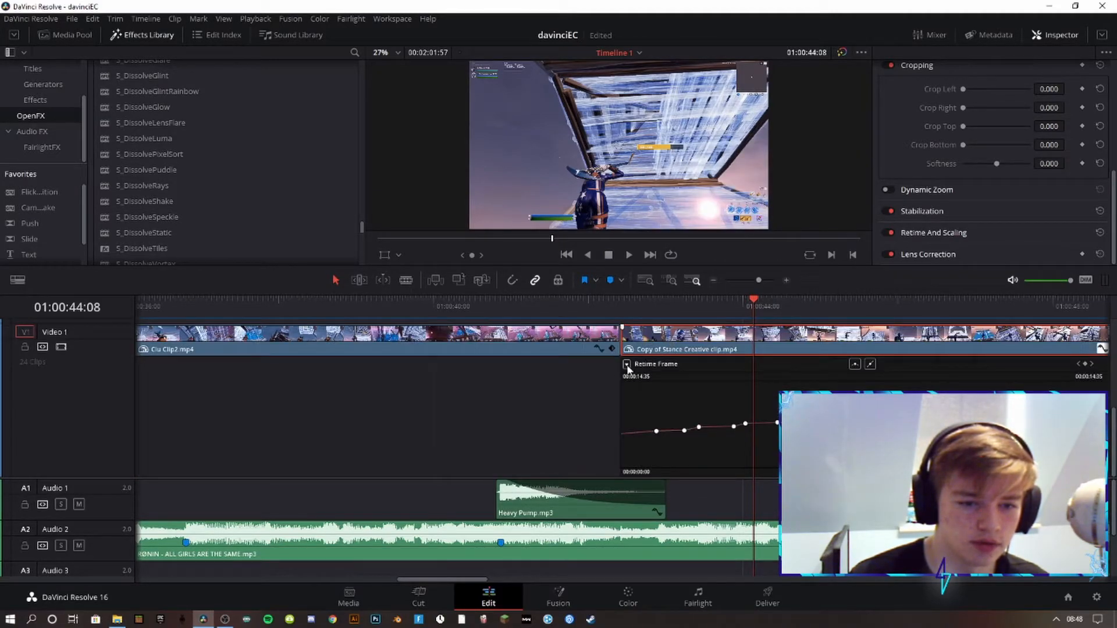
pyautogui.click(626, 365)
pyautogui.click(629, 600)
pyautogui.click(630, 599)
pyautogui.click(816, 295)
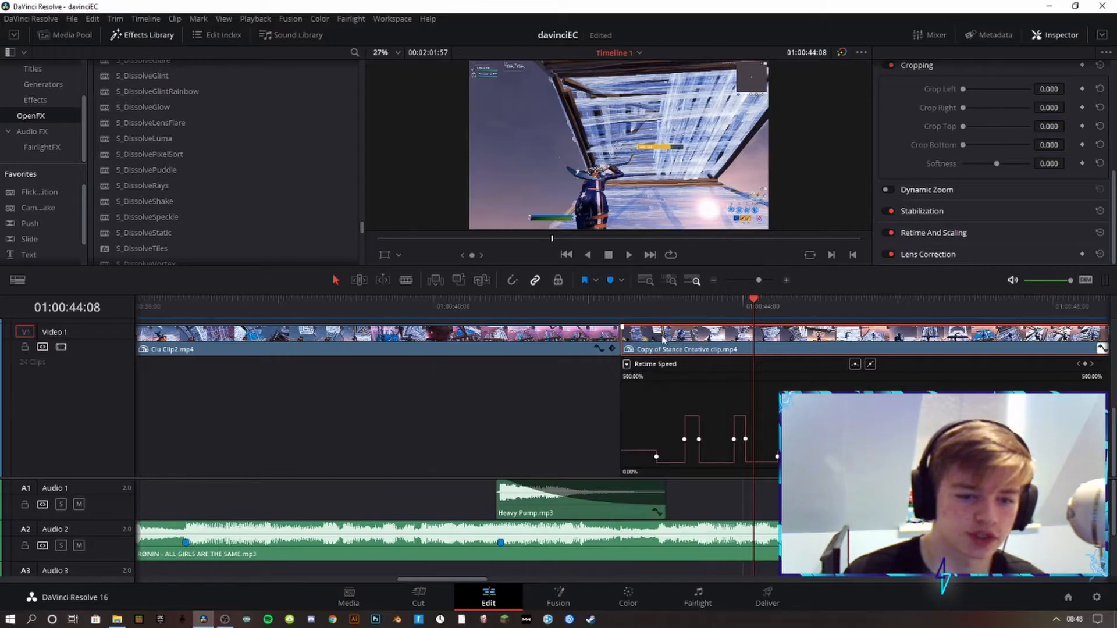
# Scrub through the Copy of Stance Creative clip's speed ramps and into the Copy of Regal 2 clip.
pyautogui.moveTo(614, 305); pyautogui.dragTo(906, 352)
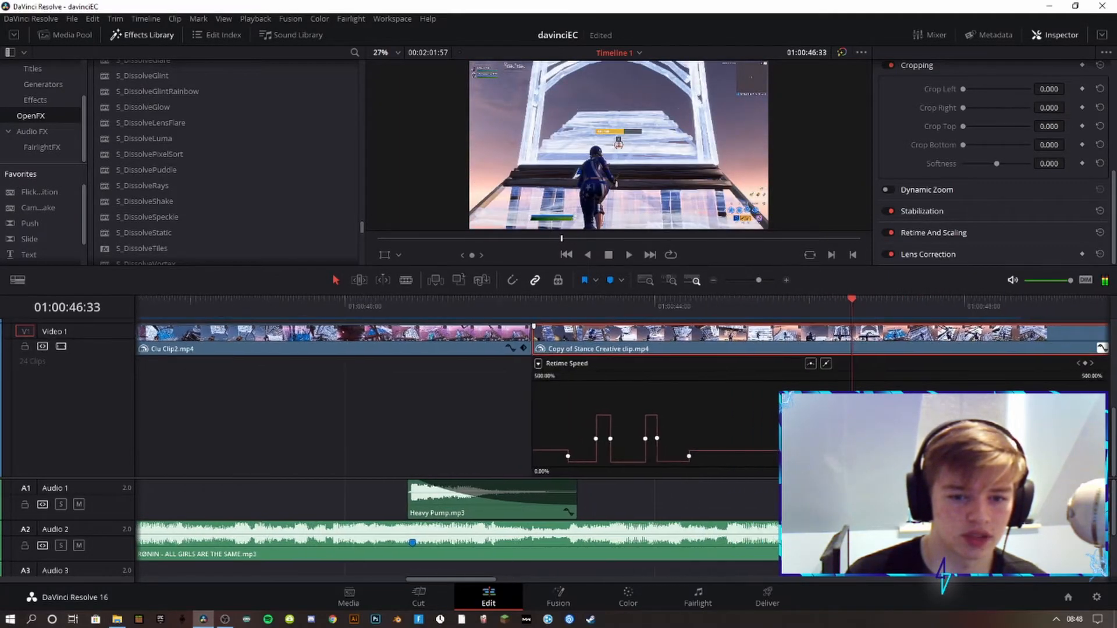
pyautogui.hscroll(5, 524, 396)
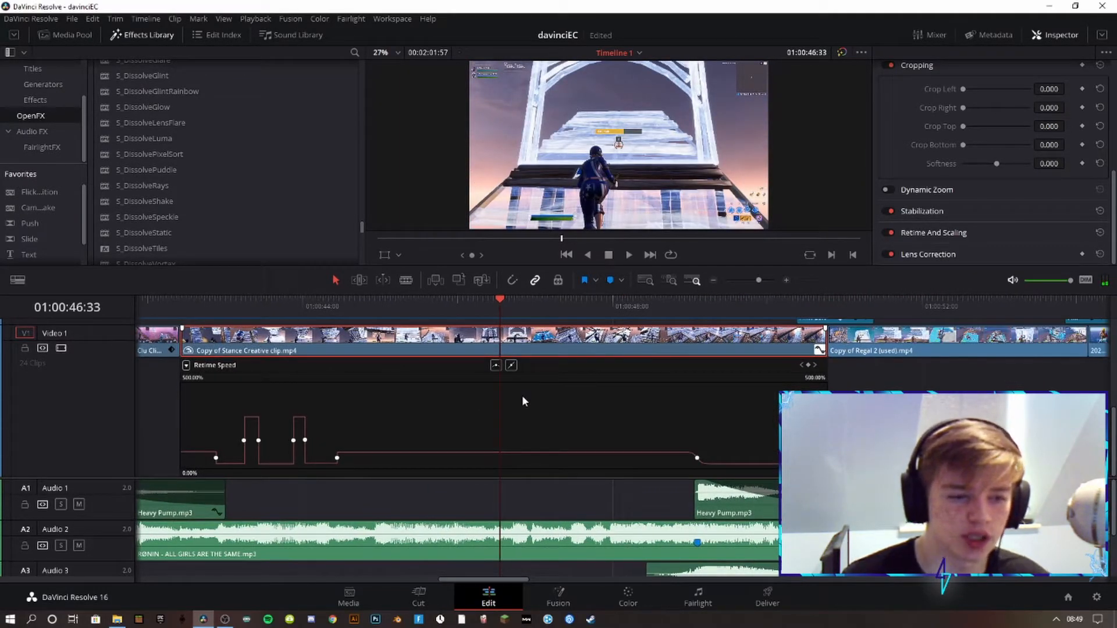
pyautogui.moveTo(494, 302); pyautogui.dragTo(516, 306)
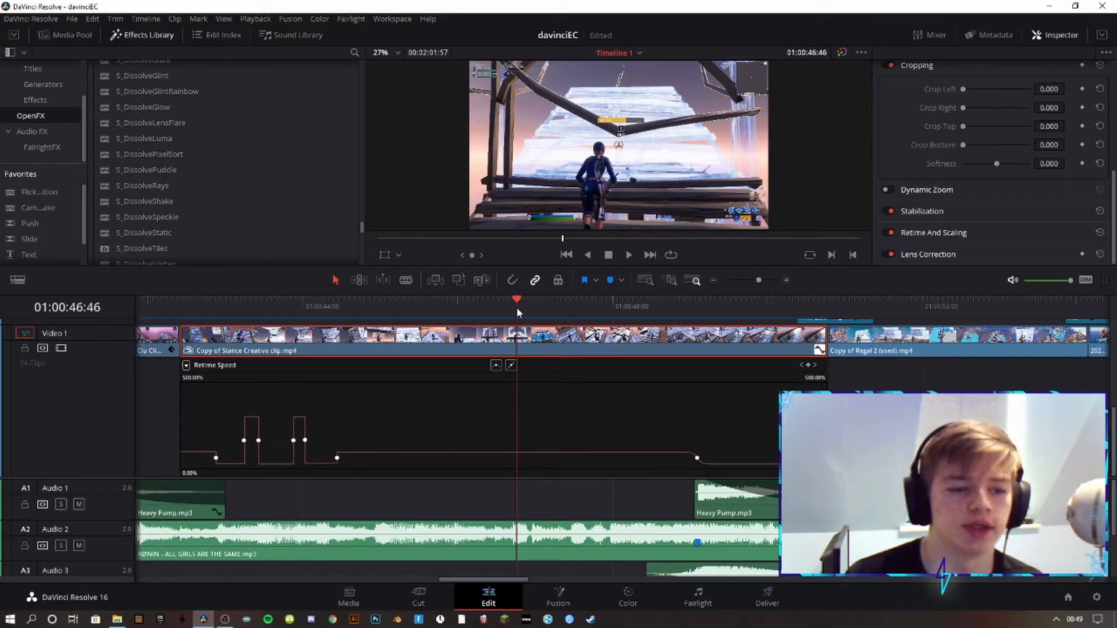
pyautogui.moveTo(517, 307); pyautogui.dragTo(893, 349)
# Show the Film Left transition on Video 2 and its 60fps Transitions bin in the media pool.
pyautogui.scroll(2, 848, 382)
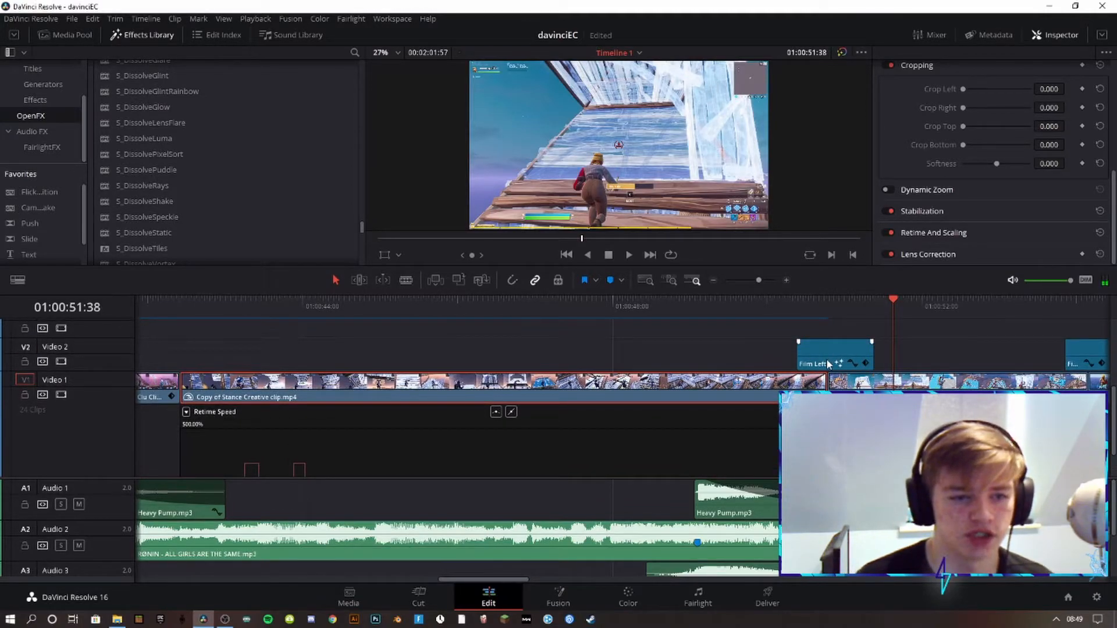
pyautogui.click(59, 34)
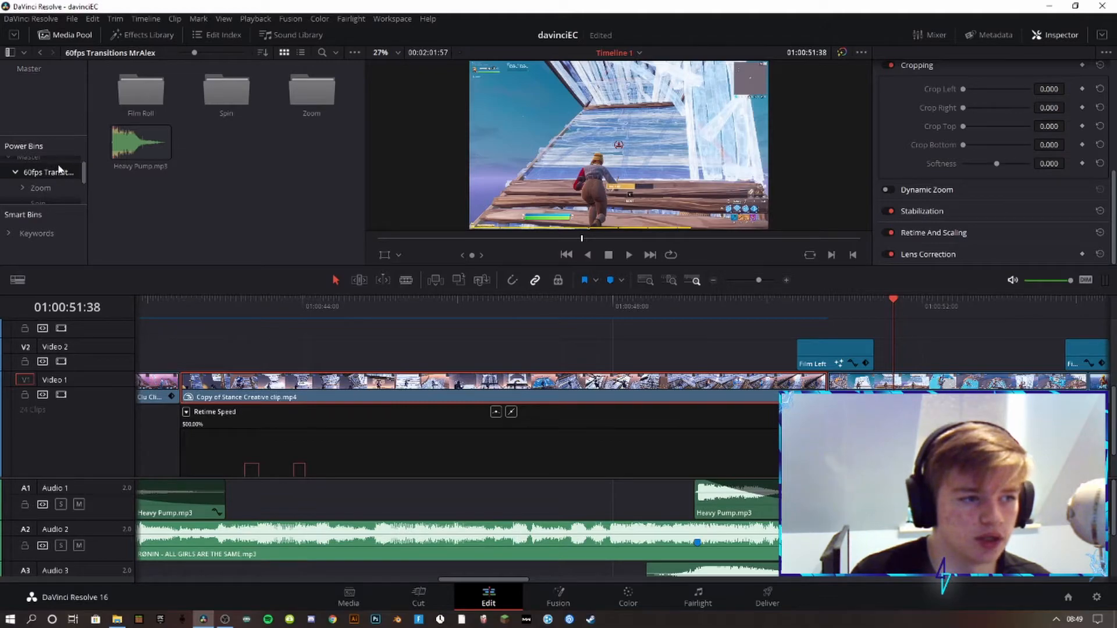
pyautogui.scroll(-1, 710, 340)
pyautogui.scroll(1, 710, 349)
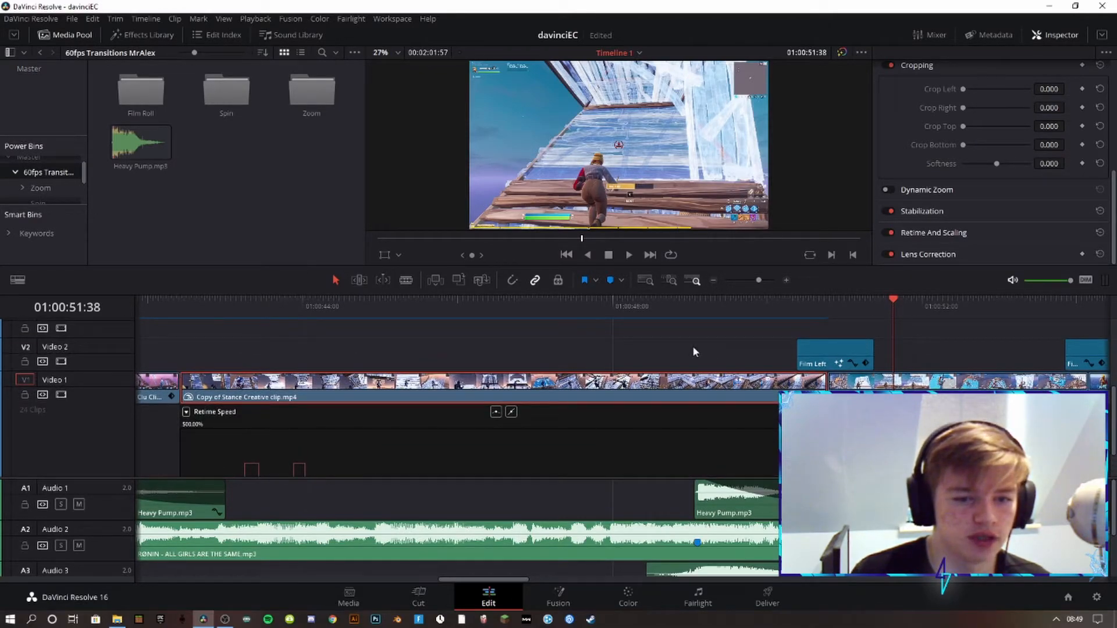
# Hide the Copy of Stance Creative clip's retime curve and review the film transitions on Video 2 by scrubbing across them.
pyautogui.click(817, 397)
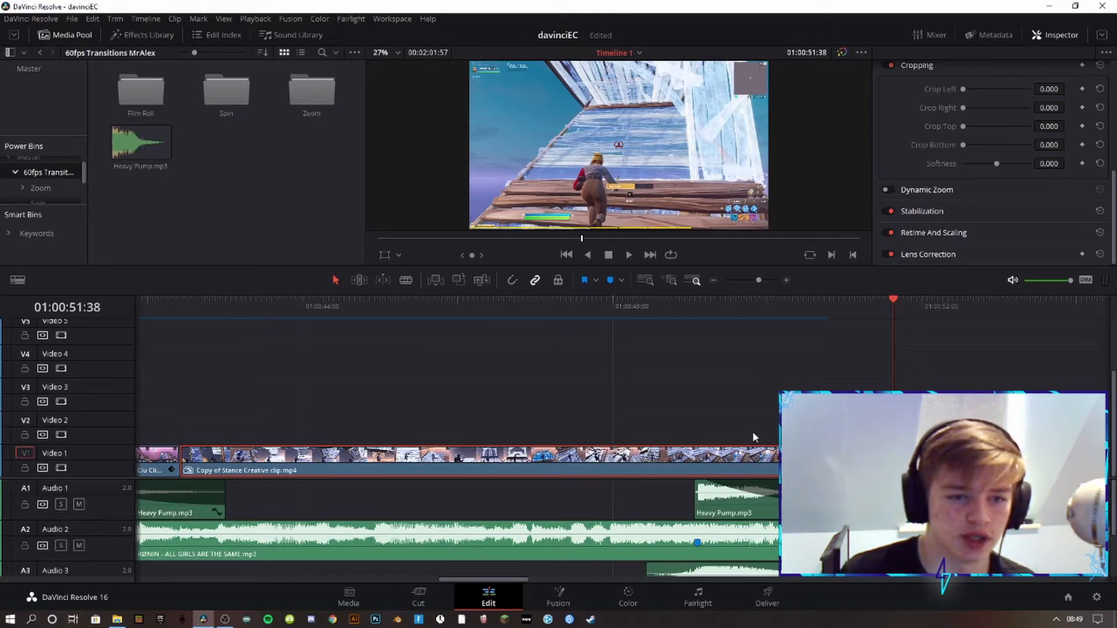
pyautogui.hscroll(5, 584, 423)
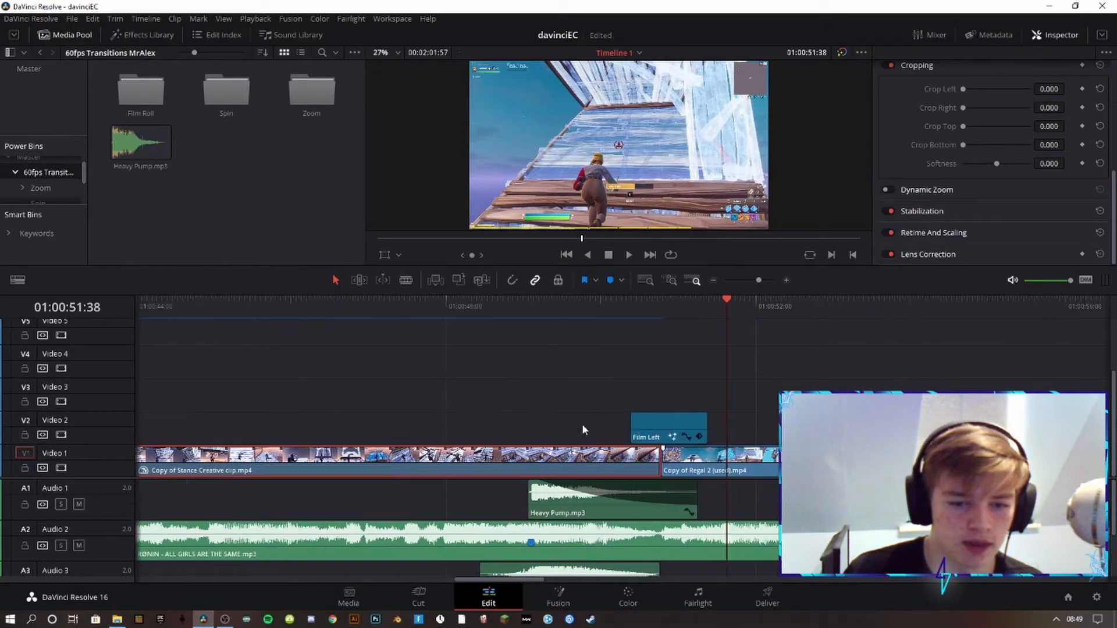
pyautogui.hscroll(7, 414, 416)
pyautogui.moveTo(356, 311); pyautogui.dragTo(788, 330)
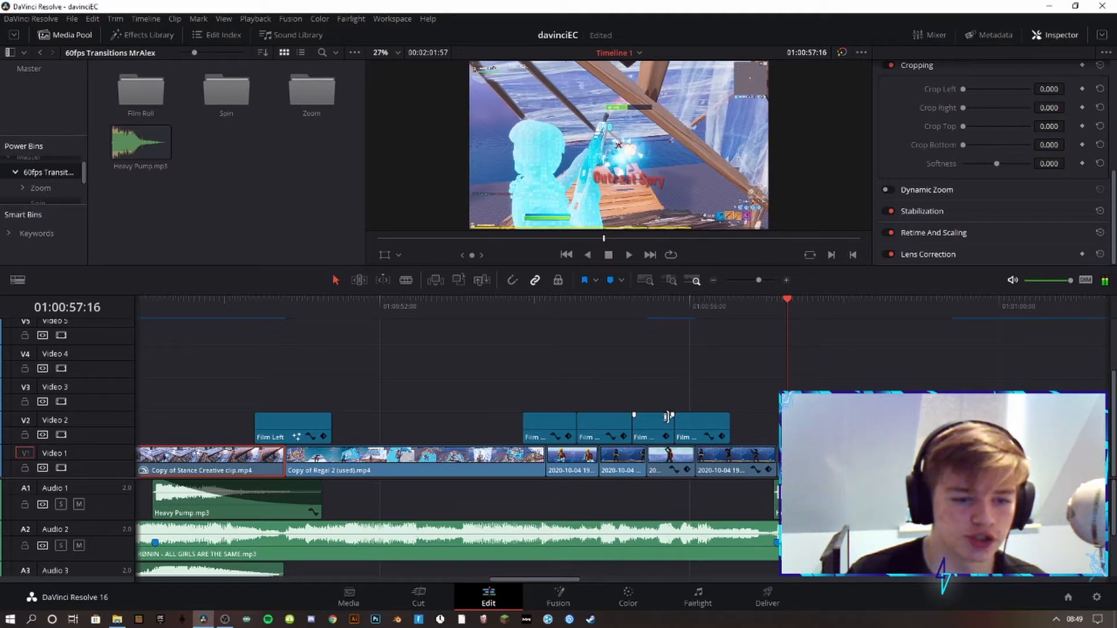
pyautogui.click(590, 328)
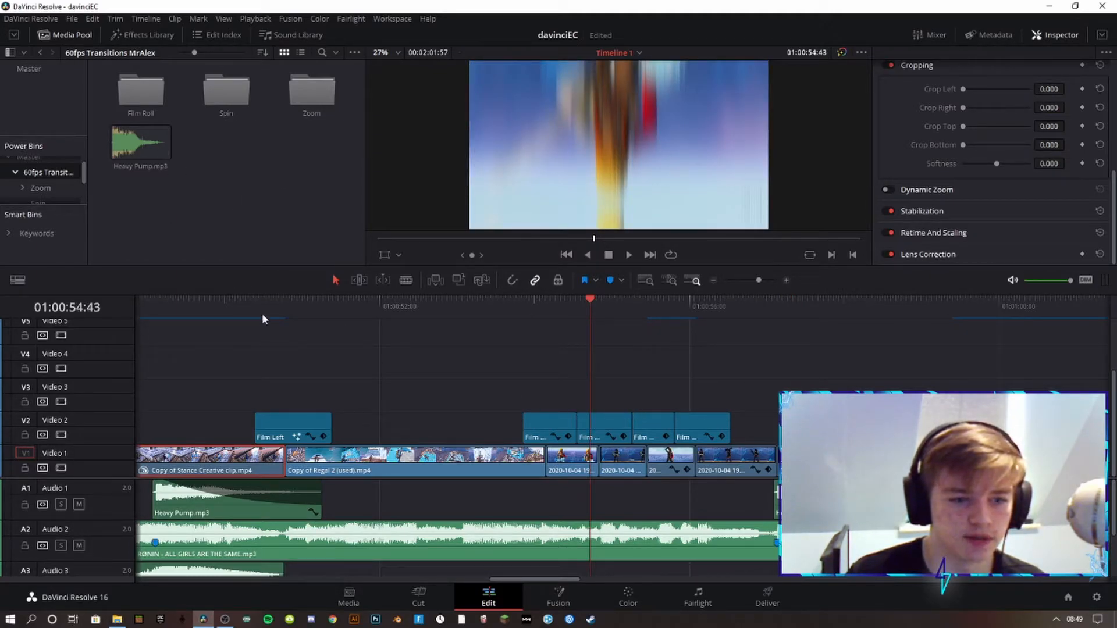
pyautogui.moveTo(598, 302); pyautogui.dragTo(985, 300)
pyautogui.hscroll(10, 756, 356)
pyautogui.moveTo(404, 301); pyautogui.dragTo(766, 339)
pyautogui.rightClick(682, 468)
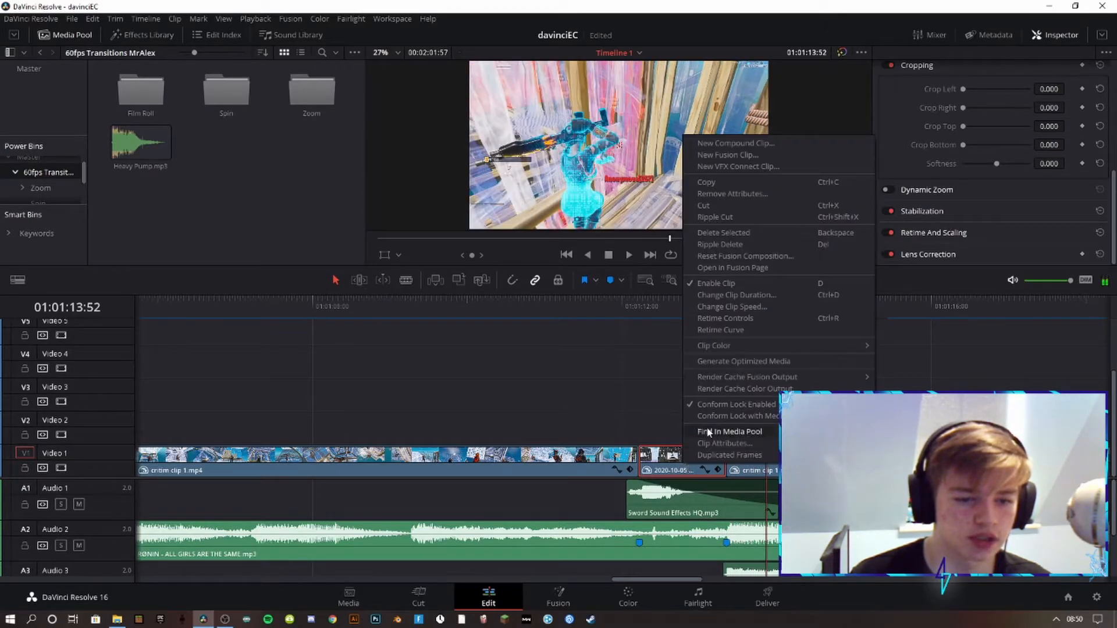
pyautogui.click(720, 330)
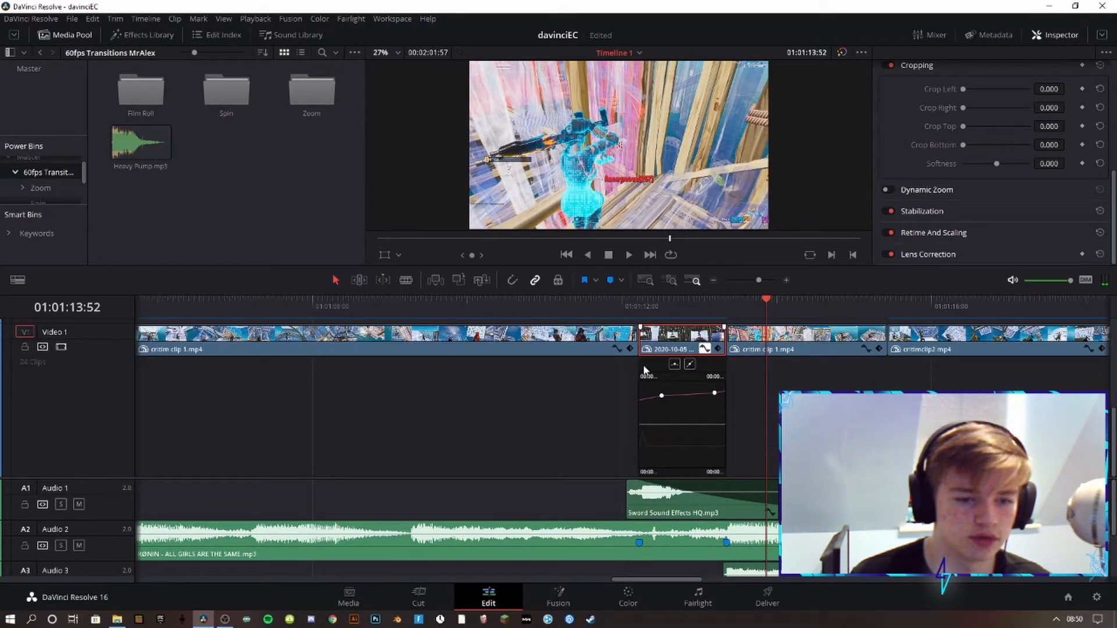
pyautogui.click(644, 307)
pyautogui.scroll(6, 646, 375)
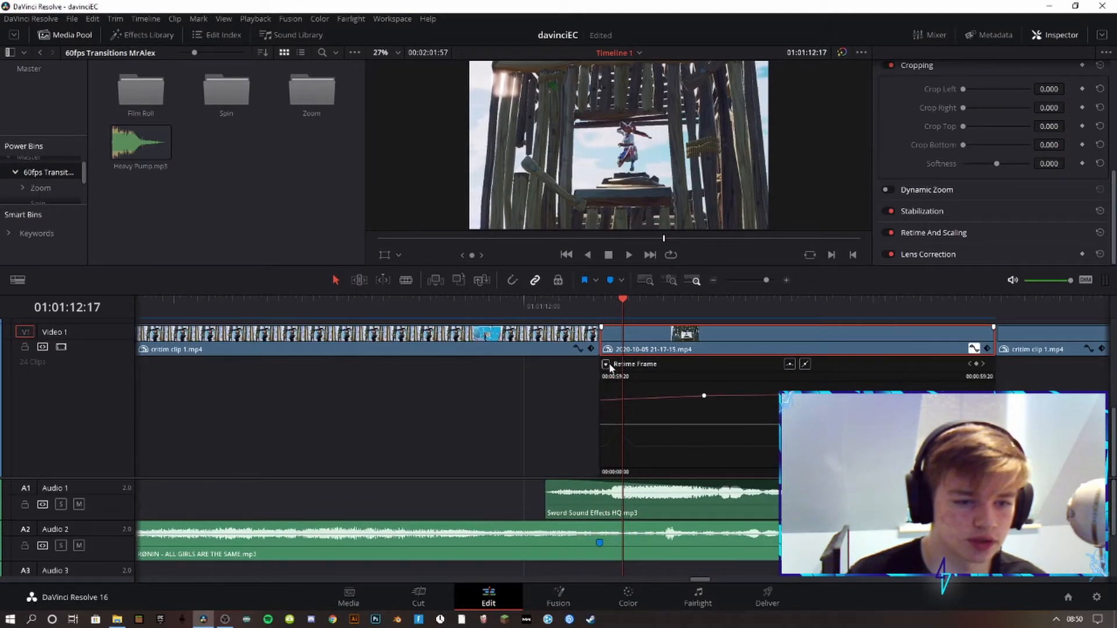
pyautogui.click(607, 365)
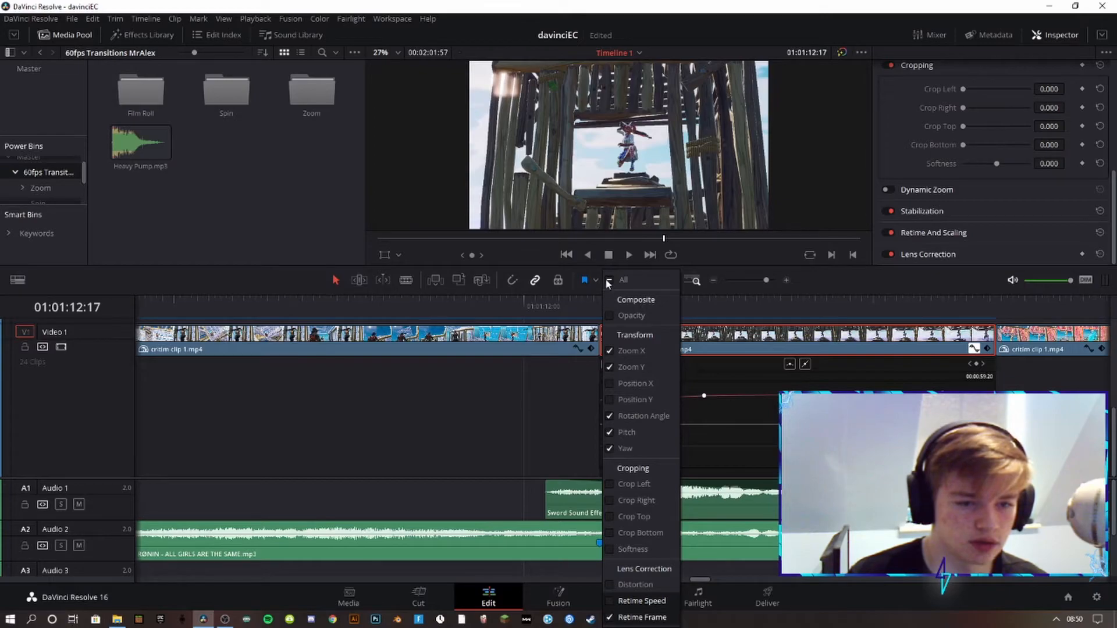
pyautogui.click(827, 276)
pyautogui.moveTo(628, 310); pyautogui.dragTo(773, 314)
pyautogui.click(605, 364)
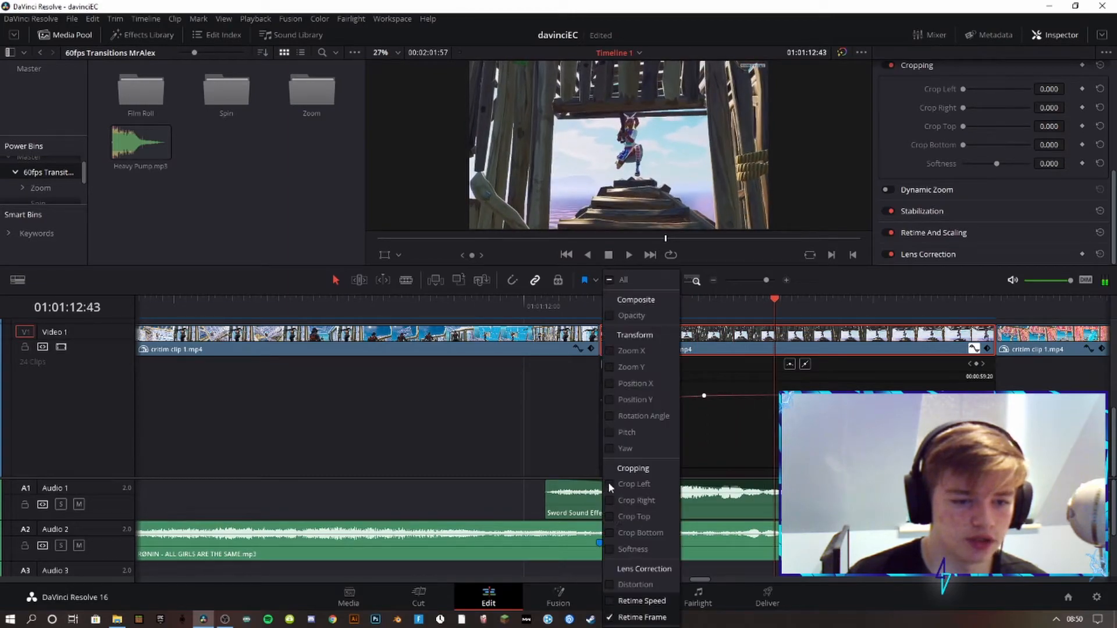
pyautogui.click(686, 351)
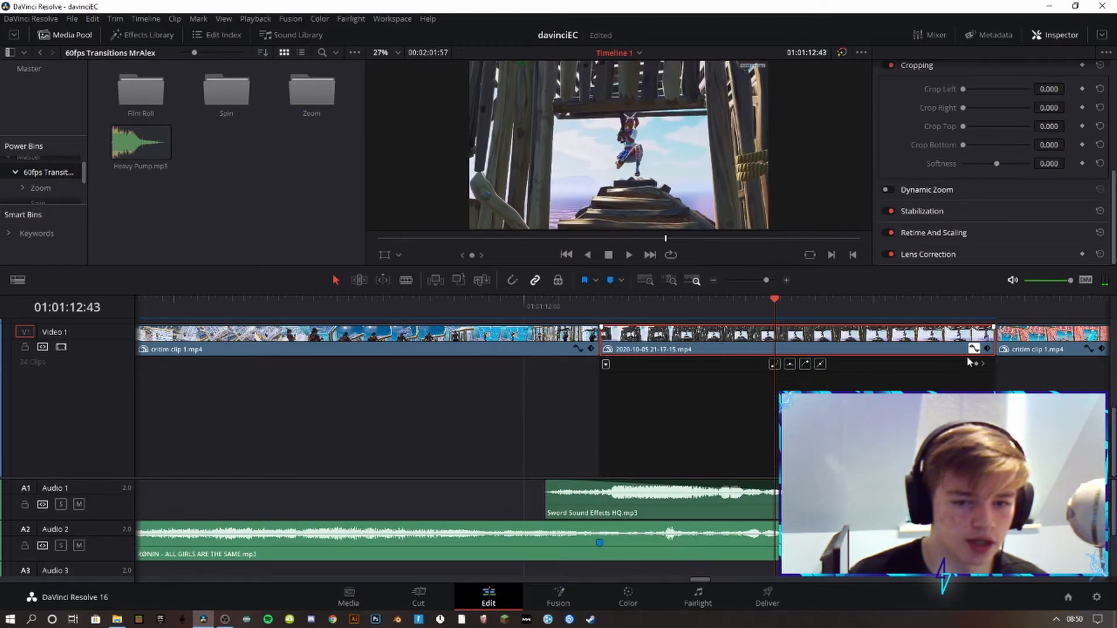
pyautogui.click(974, 349)
pyautogui.rightClick(792, 463)
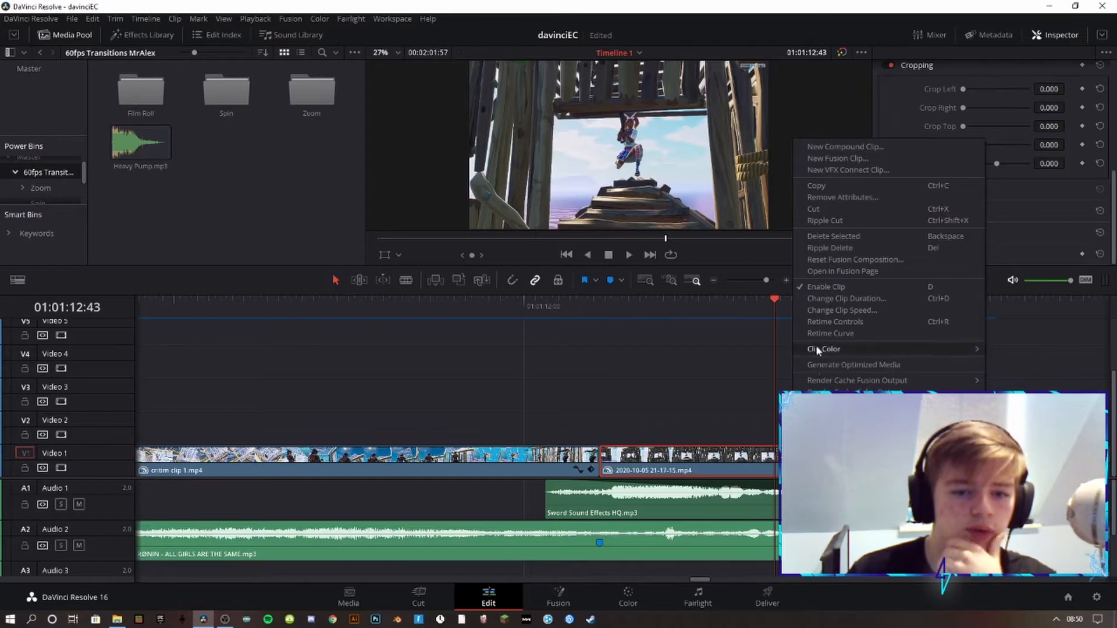
pyautogui.click(820, 323)
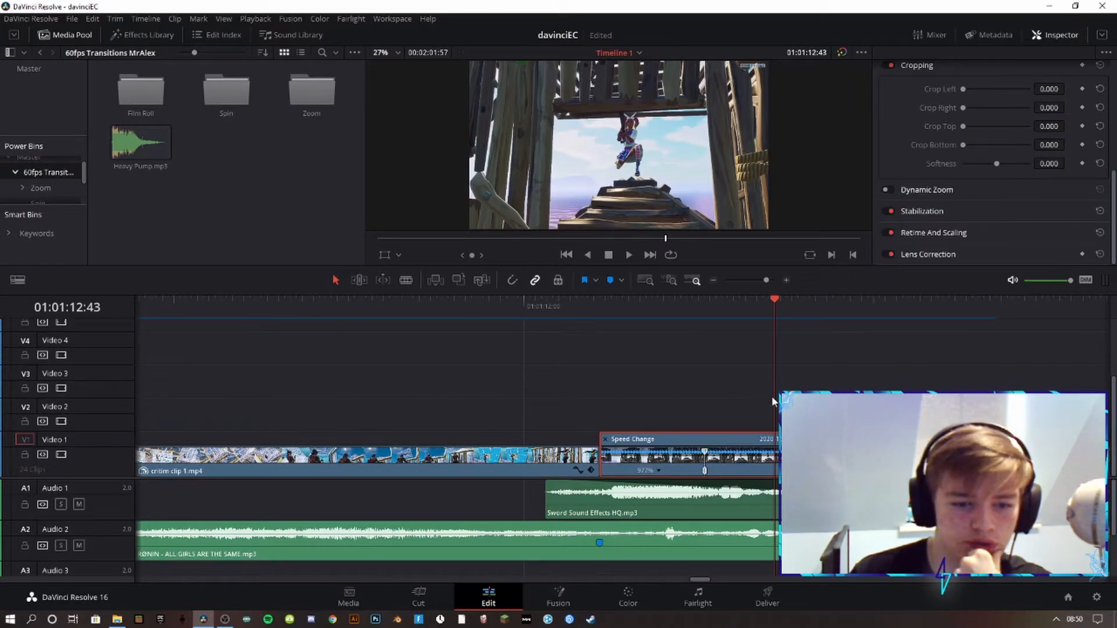
pyautogui.moveTo(574, 305); pyautogui.dragTo(902, 358)
pyautogui.moveTo(924, 305); pyautogui.dragTo(1011, 320)
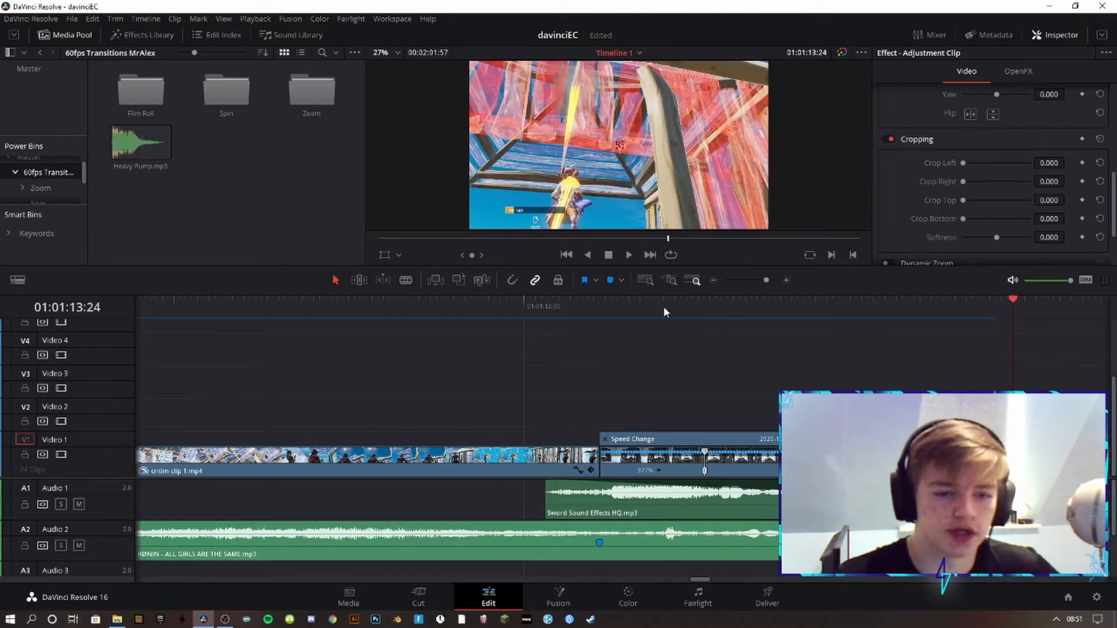
pyautogui.click(692, 320)
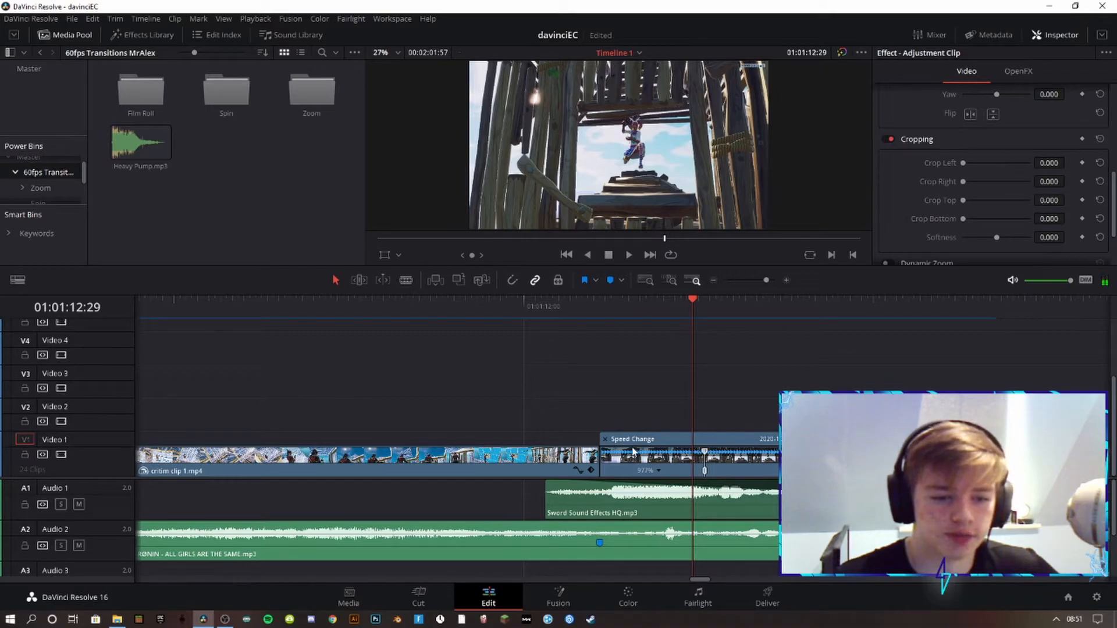
pyautogui.rightClick(699, 463)
pyautogui.moveTo(816, 338)
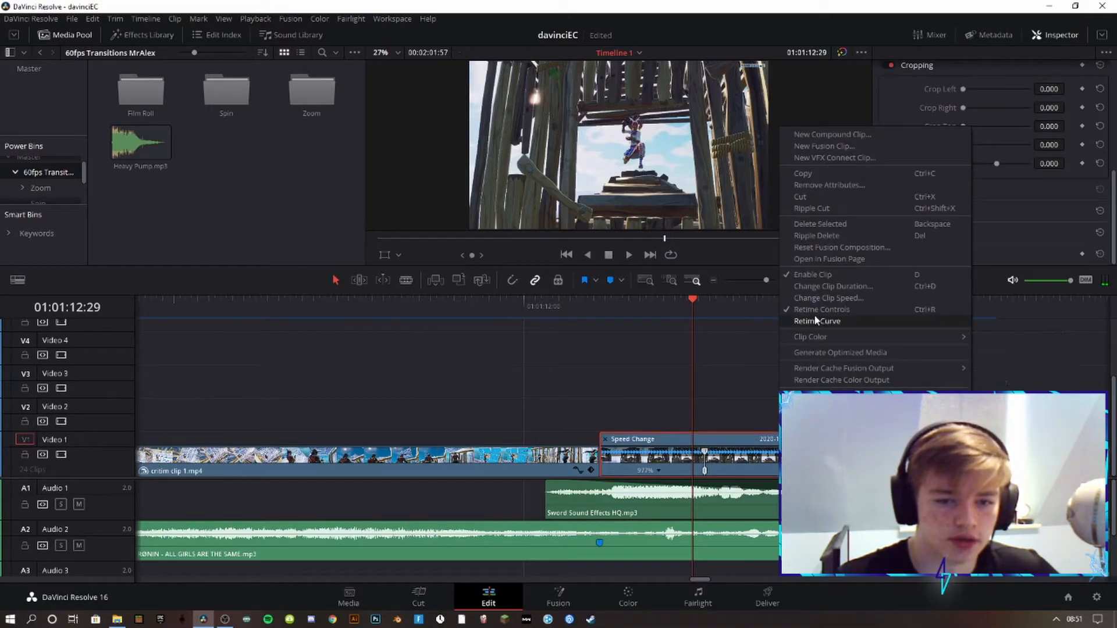
pyautogui.click(740, 348)
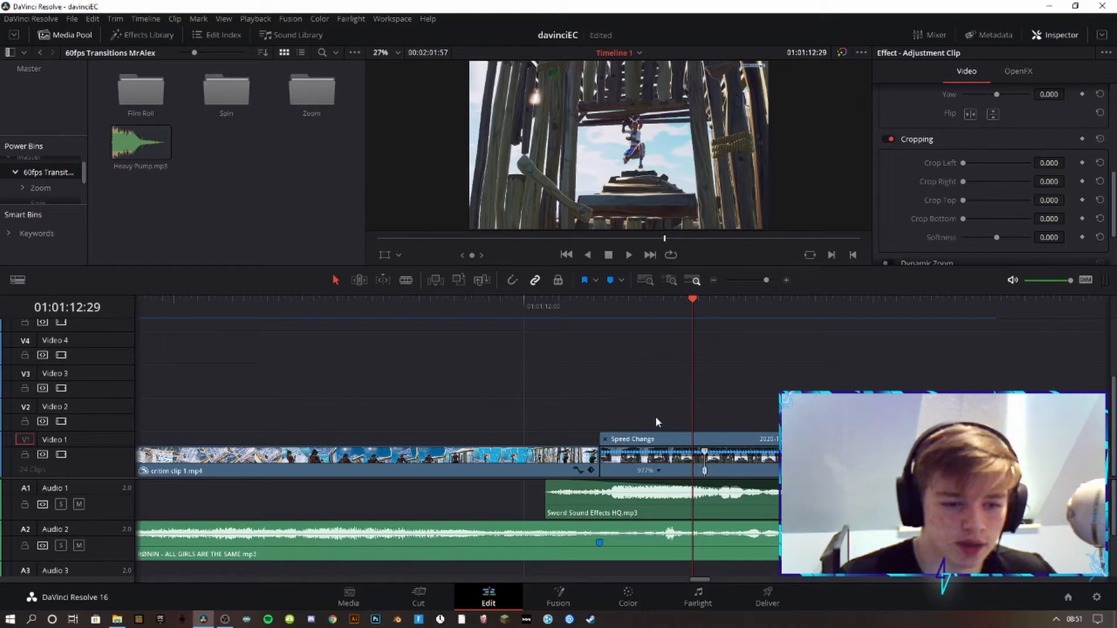
pyautogui.moveTo(589, 308); pyautogui.dragTo(692, 314)
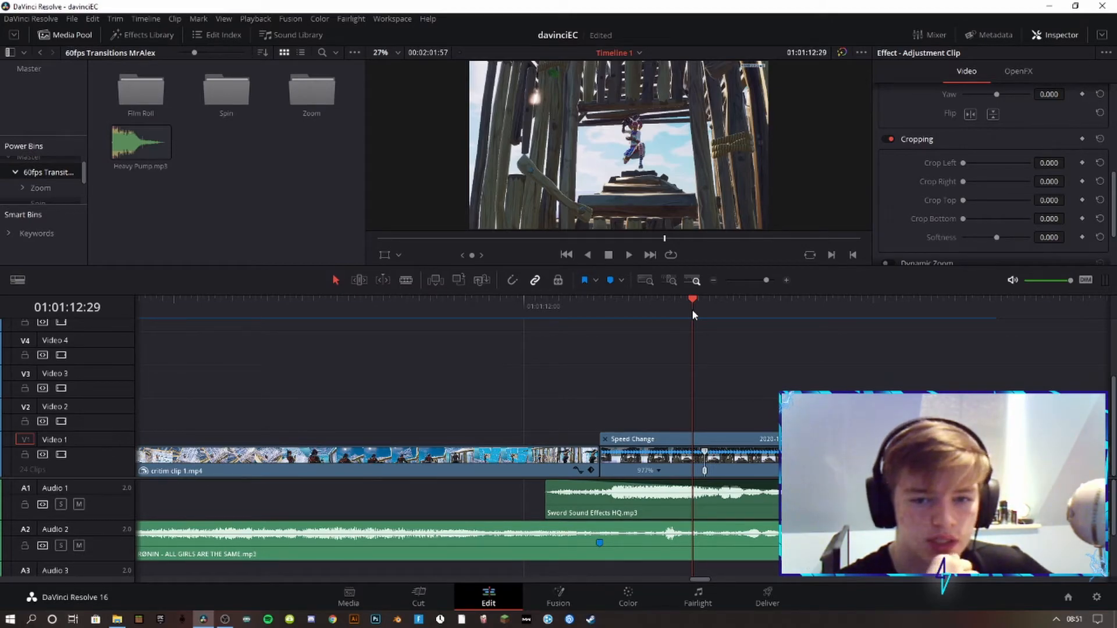
pyautogui.moveTo(886, 375); pyautogui.dragTo(269, 349)
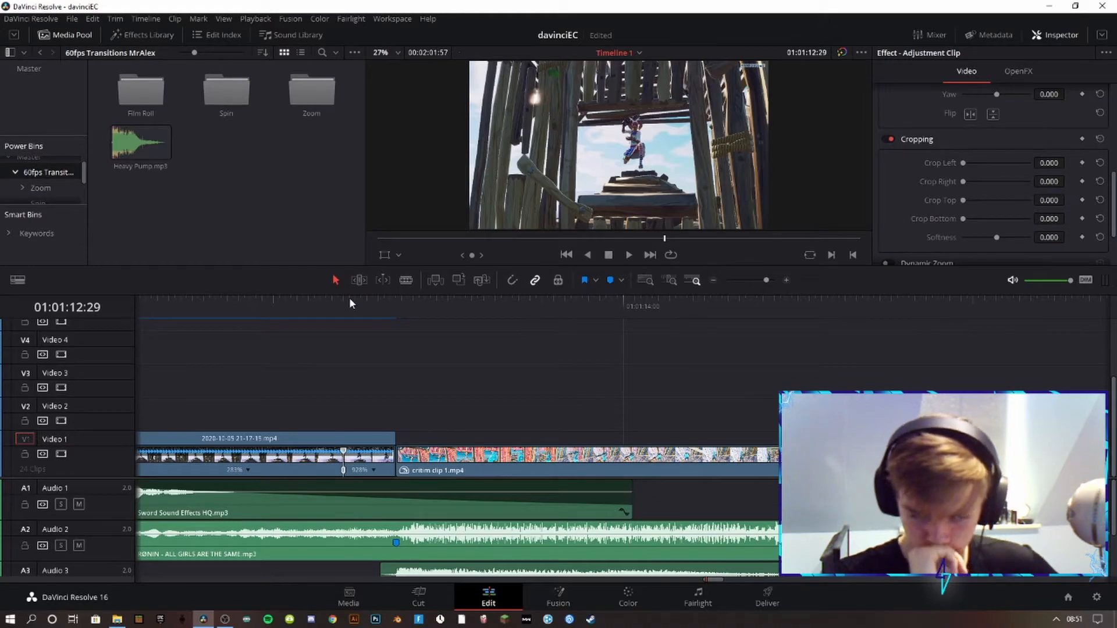
pyautogui.moveTo(375, 309); pyautogui.dragTo(1045, 314)
pyautogui.hscroll(5, 351, 327)
pyautogui.moveTo(417, 298); pyautogui.dragTo(925, 349)
pyautogui.scroll(1, 795, 368)
pyautogui.moveTo(796, 369); pyautogui.dragTo(200, 349)
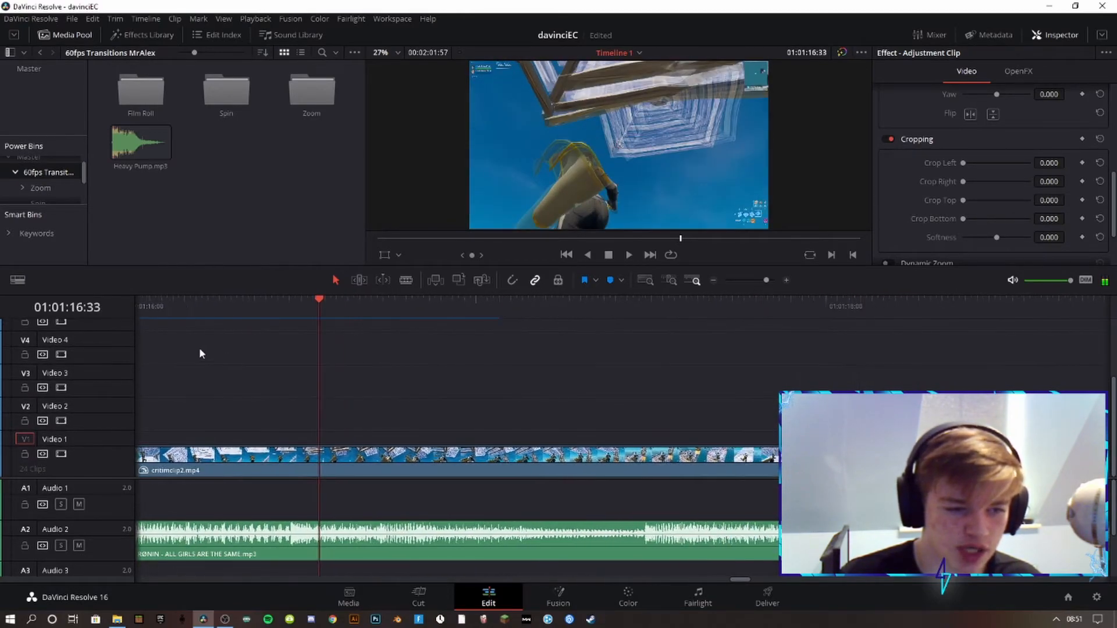
# Scrub through critimclip2.mp4 to its final section over the Heavy Pump.mp3 sound effect.
pyautogui.moveTo(317, 305); pyautogui.dragTo(343, 362)
pyautogui.moveTo(445, 304); pyautogui.dragTo(941, 331)
pyautogui.moveTo(831, 391); pyautogui.dragTo(297, 349)
pyautogui.moveTo(402, 306); pyautogui.dragTo(1059, 341)
pyautogui.moveTo(872, 377); pyautogui.dragTo(354, 356)
pyautogui.moveTo(650, 370); pyautogui.dragTo(303, 353)
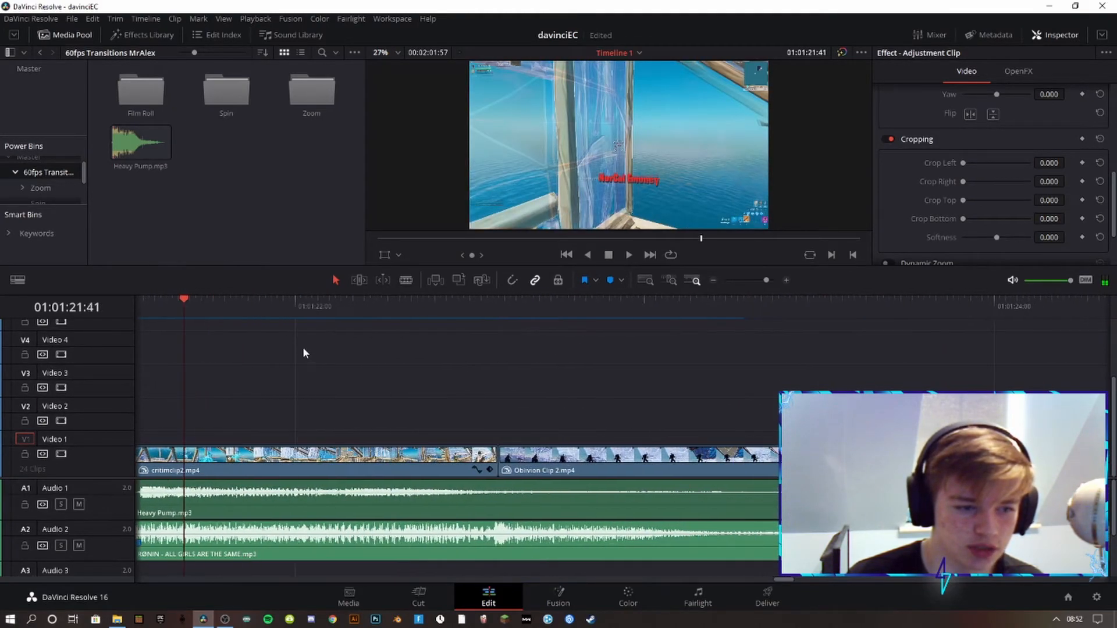
# Scrub past the end of critimclip2.mp4 and on through Oblivion Clip 2.mp4.
pyautogui.moveTo(207, 306); pyautogui.dragTo(944, 363)
pyautogui.moveTo(918, 381); pyautogui.dragTo(426, 311)
pyautogui.moveTo(467, 313); pyautogui.dragTo(1013, 333)
pyautogui.moveTo(820, 350); pyautogui.dragTo(303, 355)
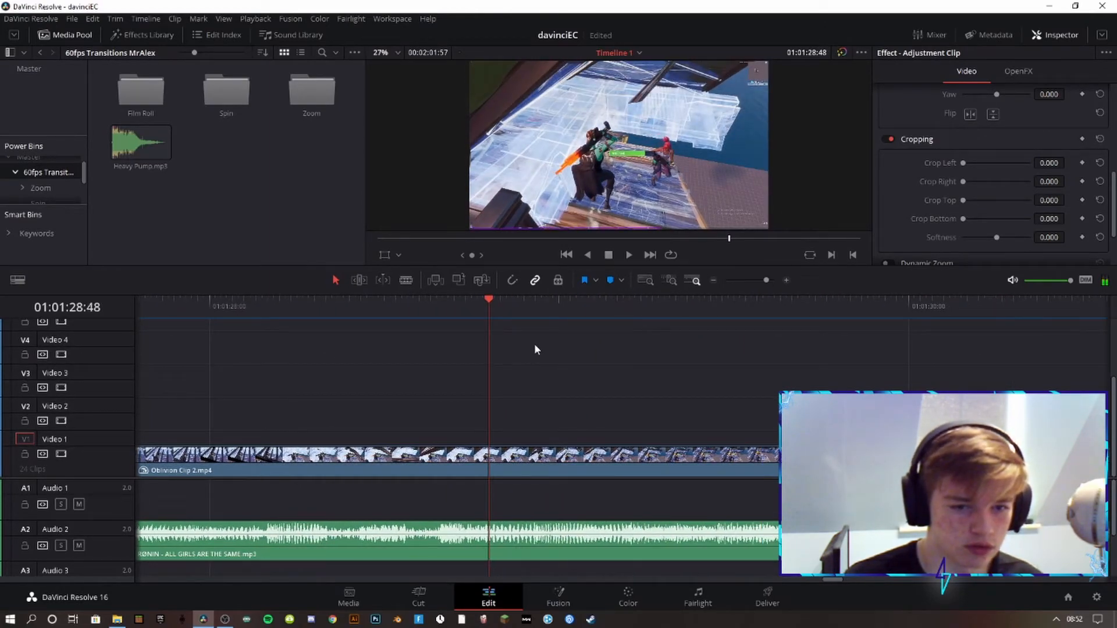
# Scrub to the end of Oblivion Clip 2.mp4, play the following 2020 clip, and scrub on towards the montage's end.
pyautogui.scroll(-2, 534, 343)
pyautogui.scroll(-3, 535, 346)
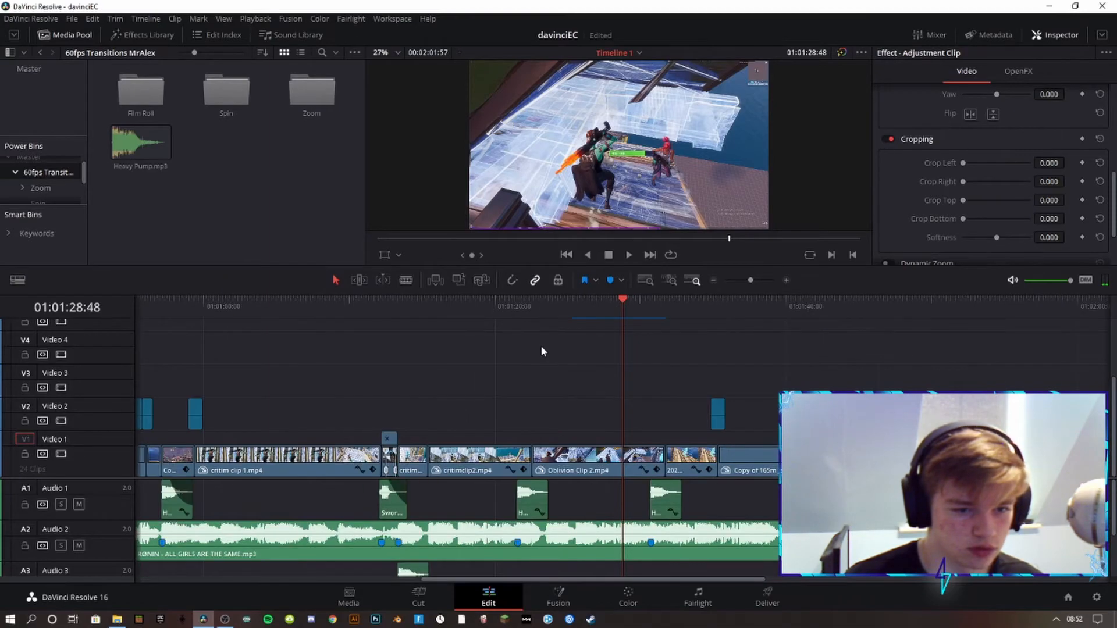
pyautogui.moveTo(638, 305)
pyautogui.mouseDown()
pyautogui.moveTo(703, 316)
pyautogui.moveTo(645, 325)
pyautogui.moveTo(679, 331)
pyautogui.moveTo(664, 305)
pyautogui.moveTo(717, 313)
pyautogui.moveTo(656, 312)
pyautogui.mouseUp()
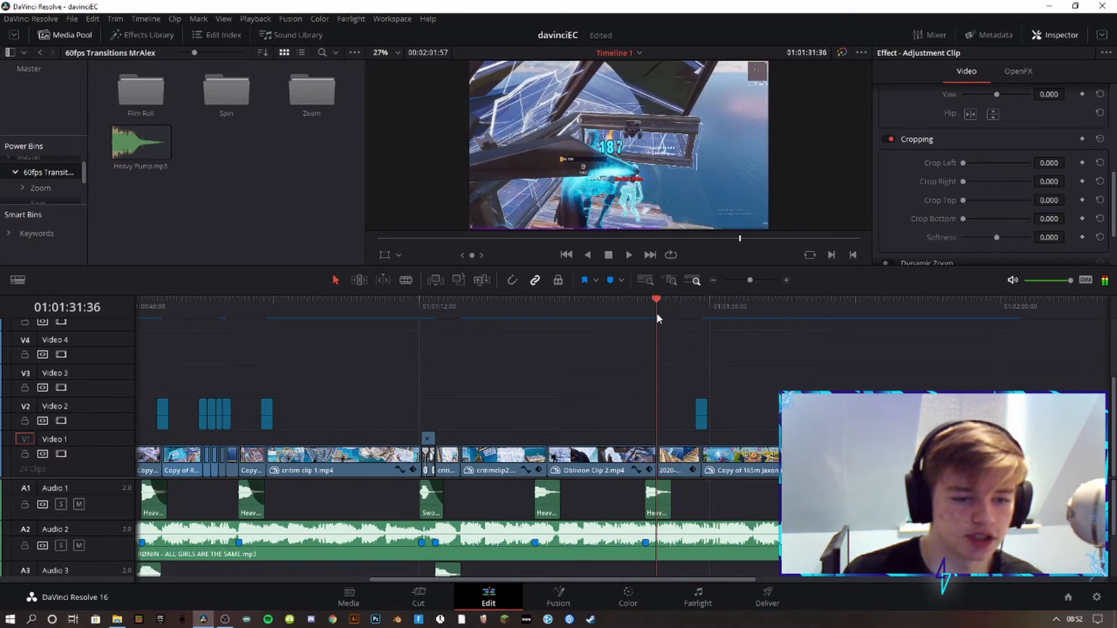
pyautogui.press('space')
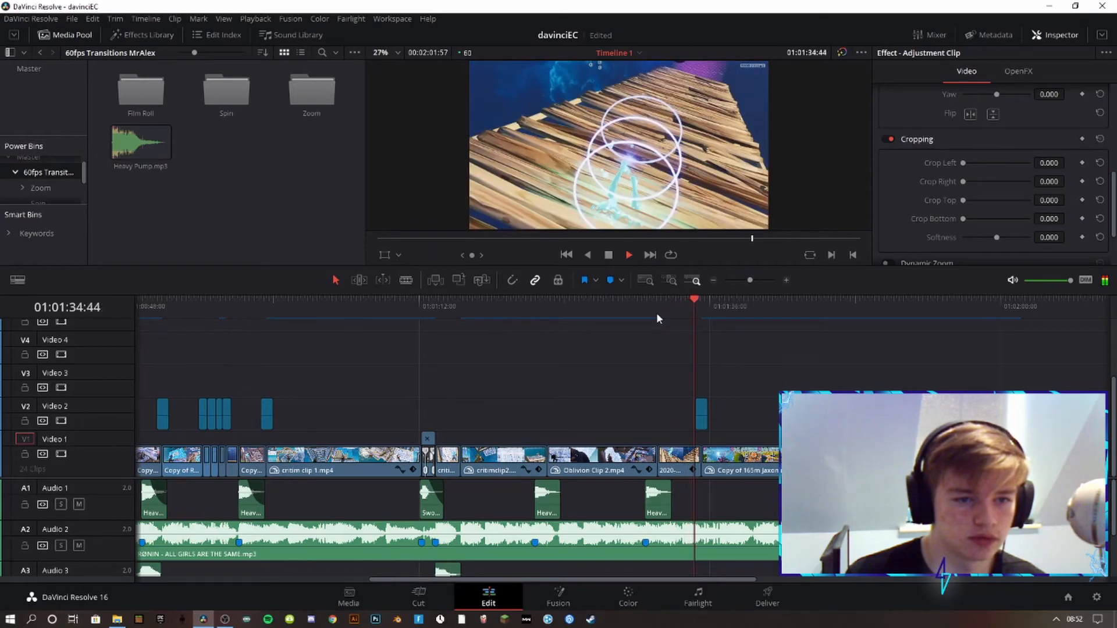
pyautogui.press('space')
pyautogui.moveTo(701, 303); pyautogui.dragTo(1013, 311)
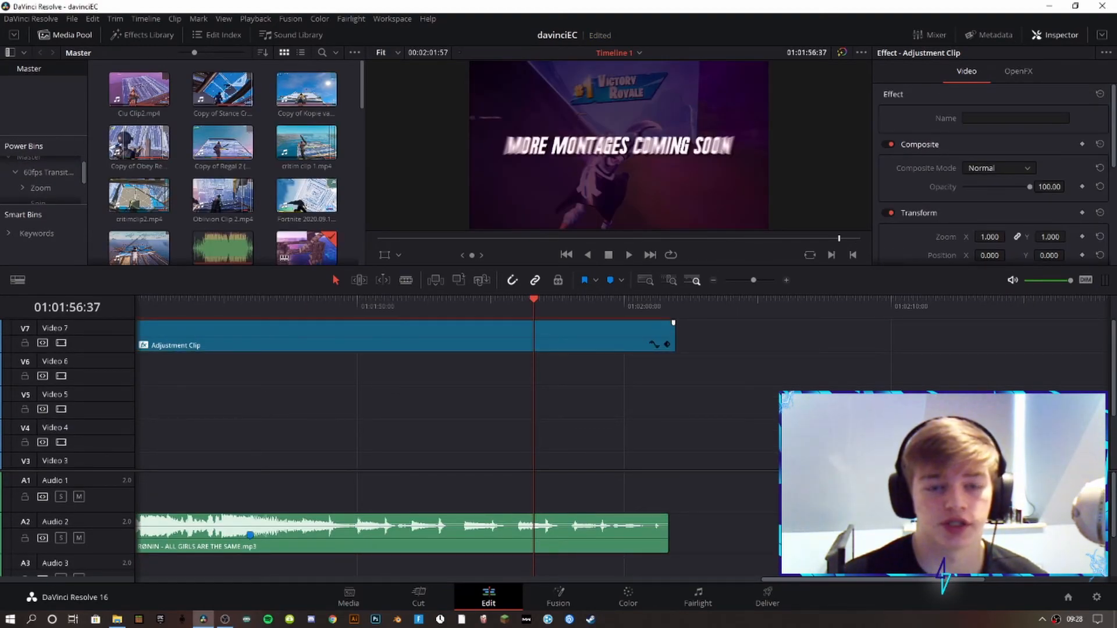
# Select the Video 7 adjustment clip and examine its RSMB motion blur settings while scrubbing the closing title.
pyautogui.click(498, 340)
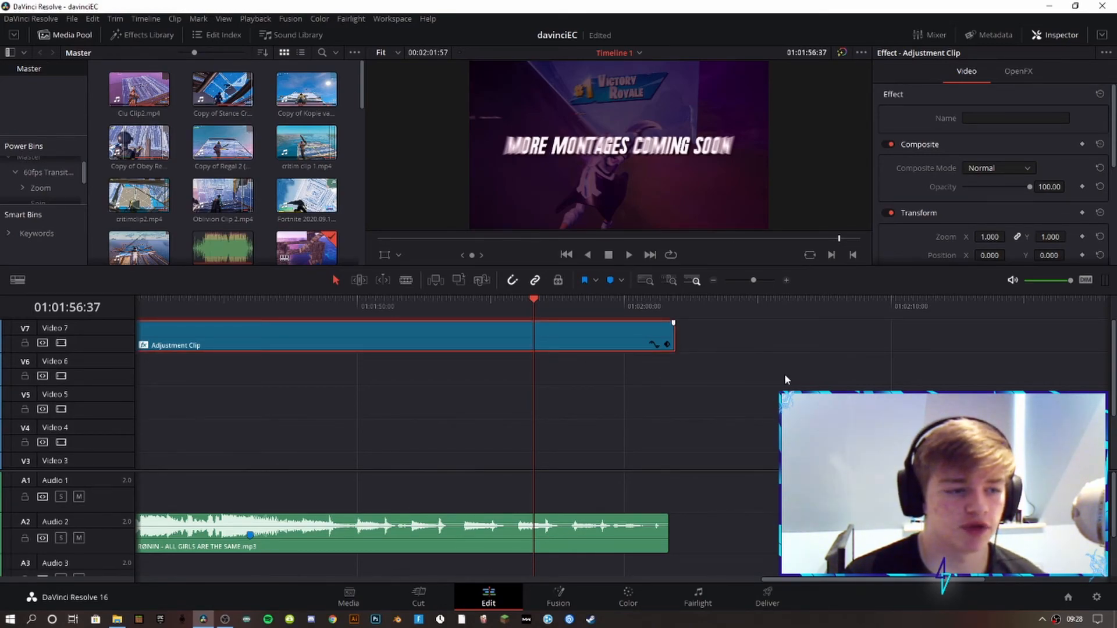
pyautogui.moveTo(533, 304)
pyautogui.mouseDown()
pyautogui.moveTo(594, 305)
pyautogui.moveTo(544, 304)
pyautogui.mouseUp()
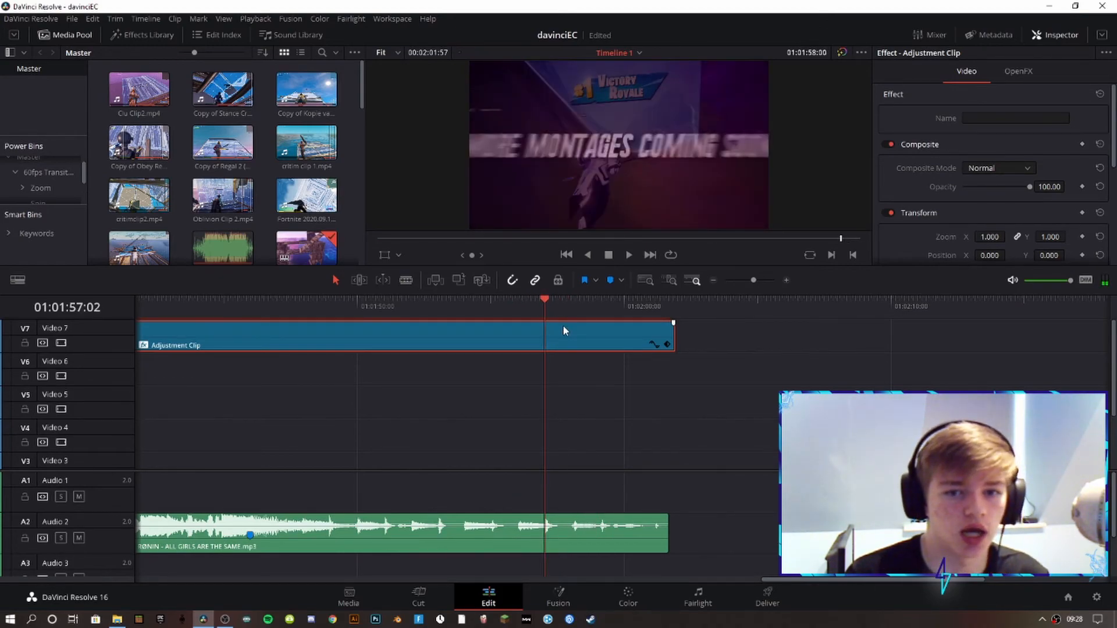
pyautogui.click(1018, 71)
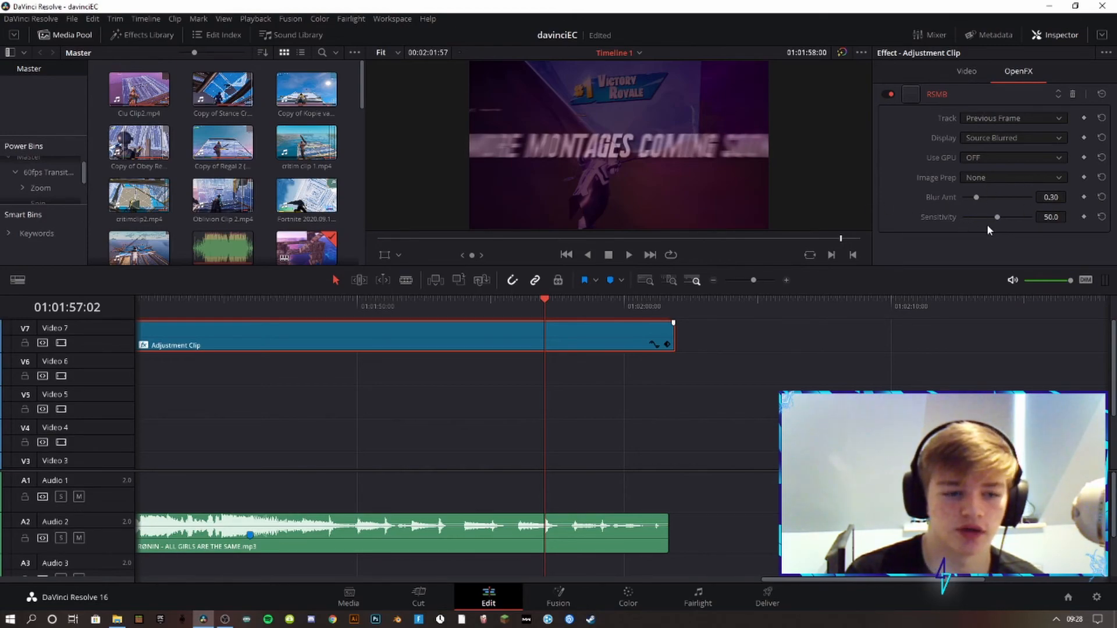
pyautogui.moveTo(546, 305)
pyautogui.mouseDown()
pyautogui.moveTo(567, 305)
pyautogui.moveTo(529, 302)
pyautogui.moveTo(548, 301)
pyautogui.mouseUp()
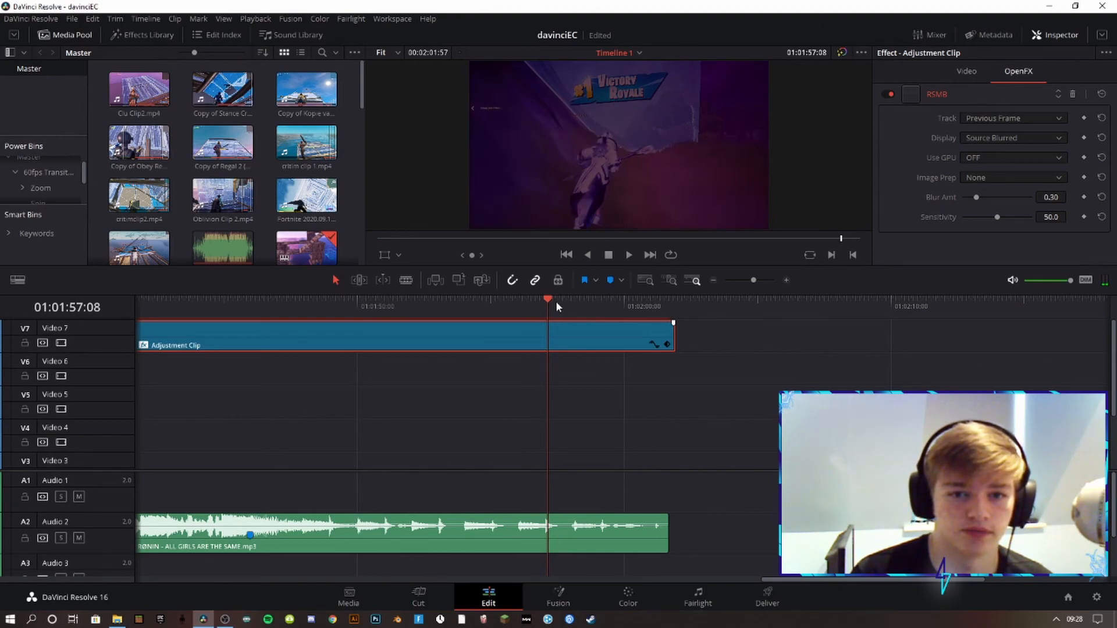
# Scrub back to the Victory Royale shot, view the adjustment clip's color grade on the Color page, and return to the Edit page.
pyautogui.moveTo(556, 302); pyautogui.dragTo(409, 306)
pyautogui.click(627, 596)
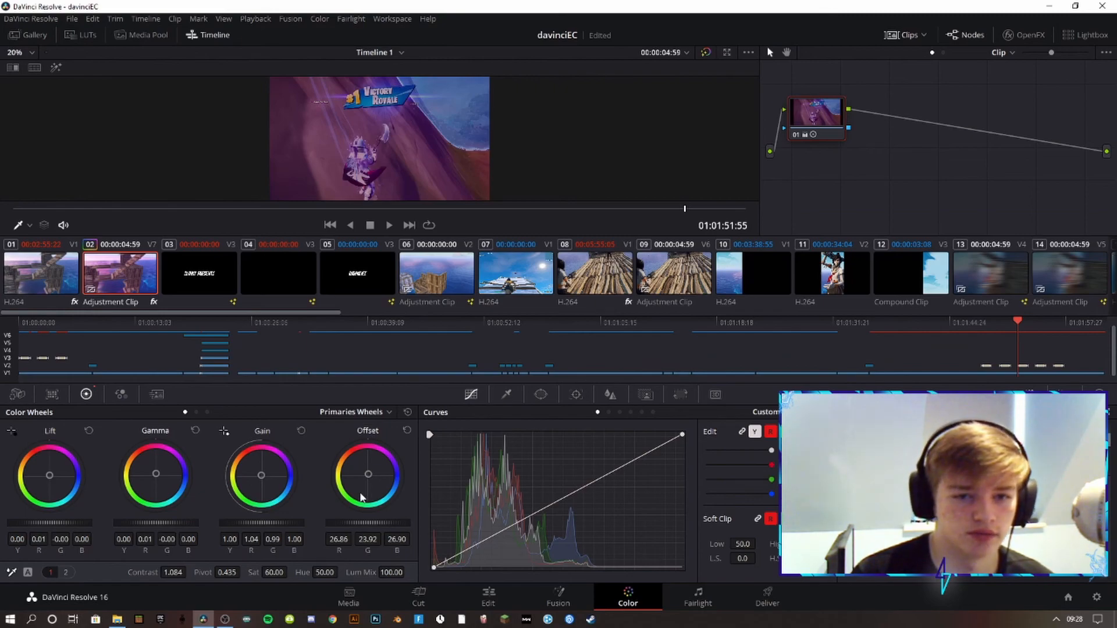
pyautogui.click(488, 605)
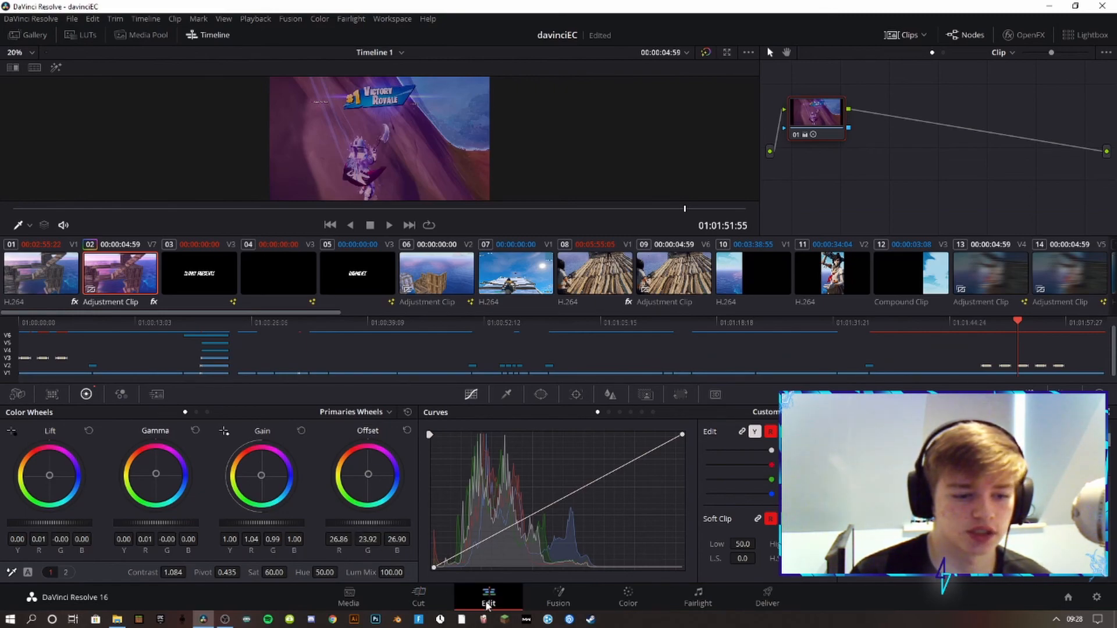